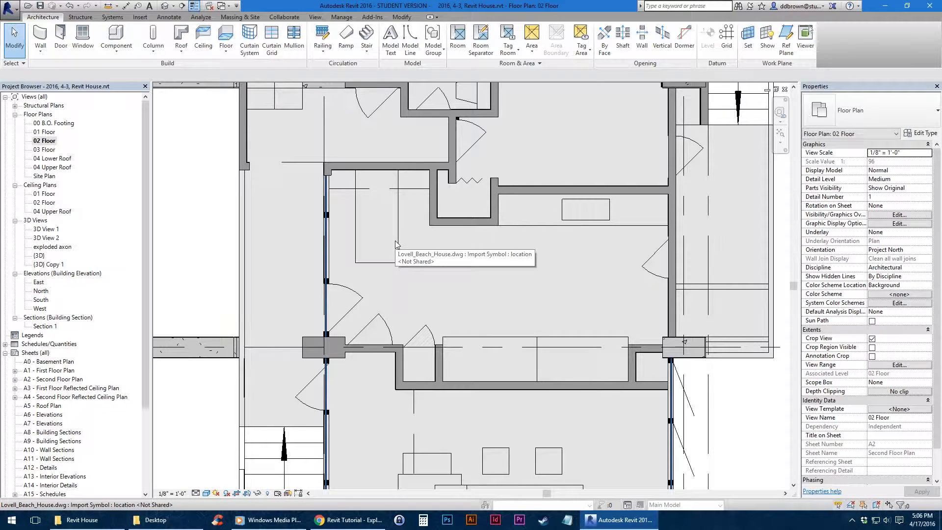
# Draw a Generic - 4.5" wall along the zigzag line, closing the opening of the small closet up to its right-hand wall
pyautogui.scroll(5, 459, 140)
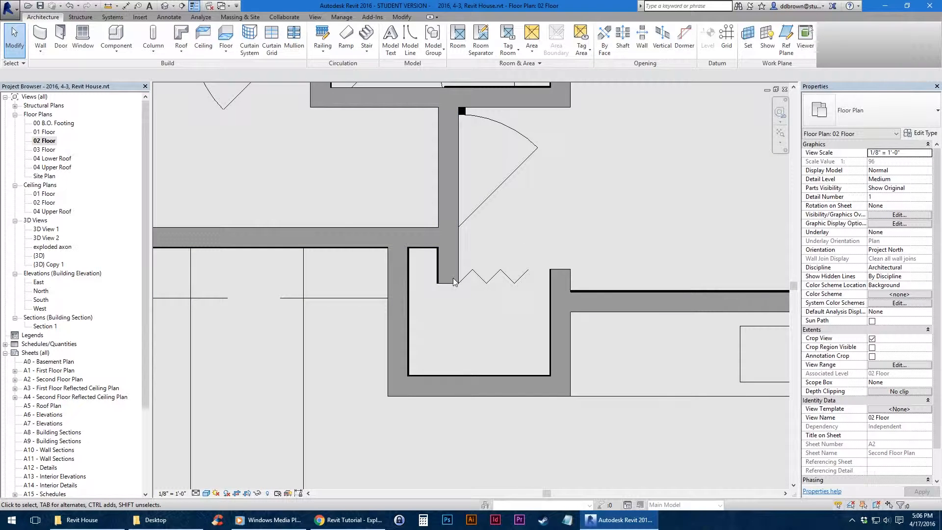
pyautogui.moveTo(464, 277); pyautogui.dragTo(464, 316, button='middle')
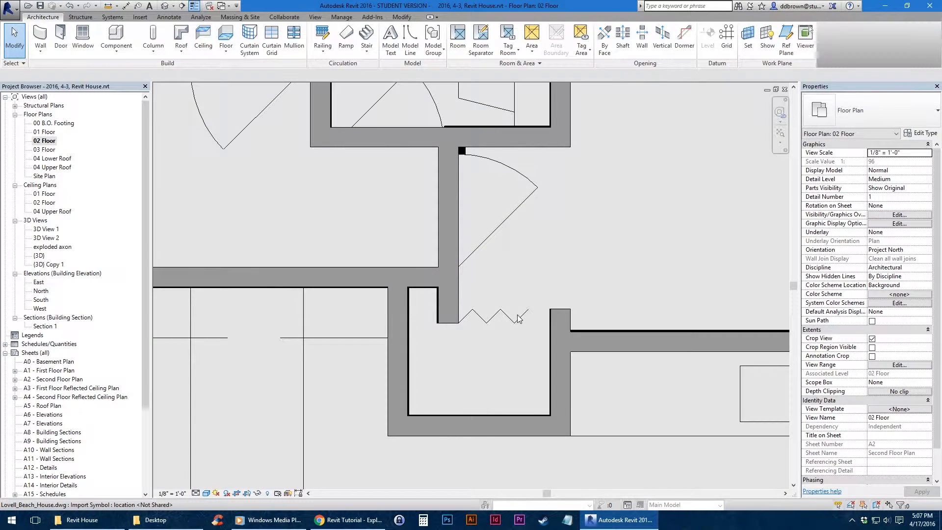
pyautogui.moveTo(519, 319); pyautogui.dragTo(471, 324, button='middle')
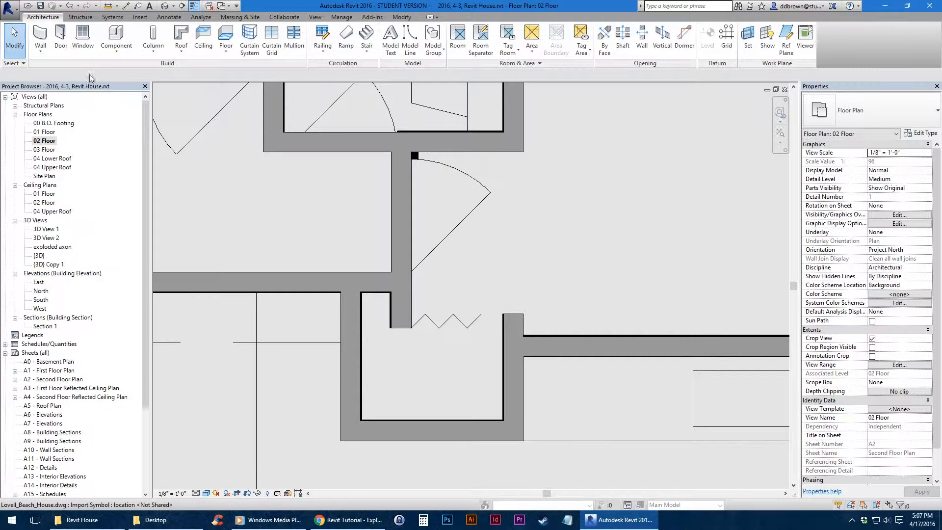
pyautogui.click(43, 33)
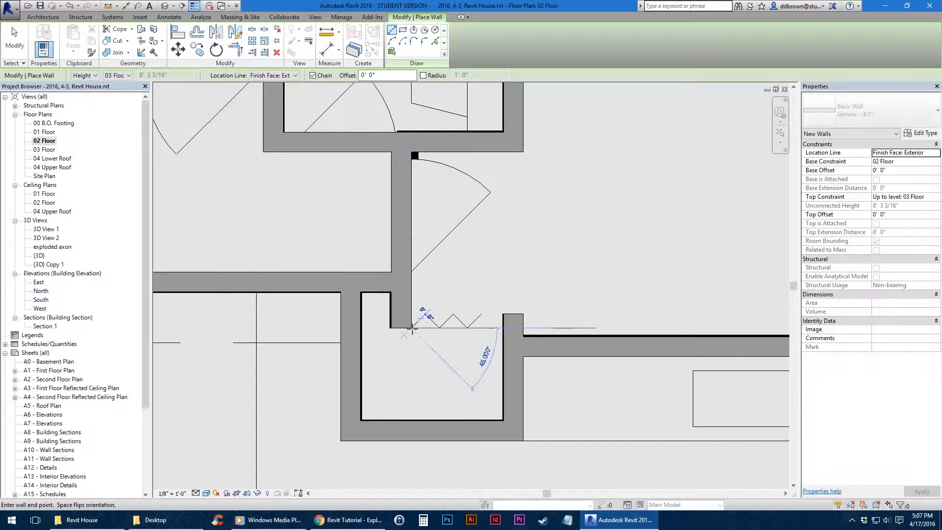
pyautogui.scroll(3, 411, 328)
pyautogui.click(588, 327)
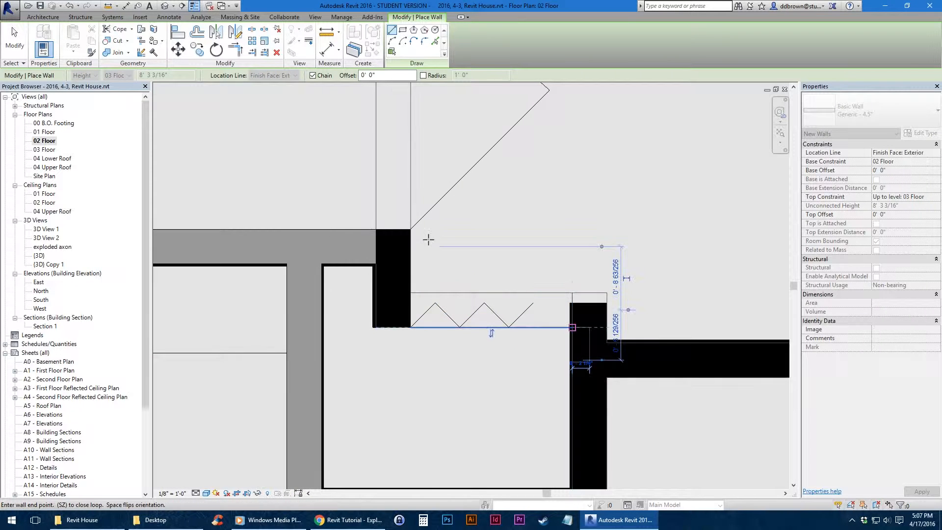
pyautogui.click(14, 39)
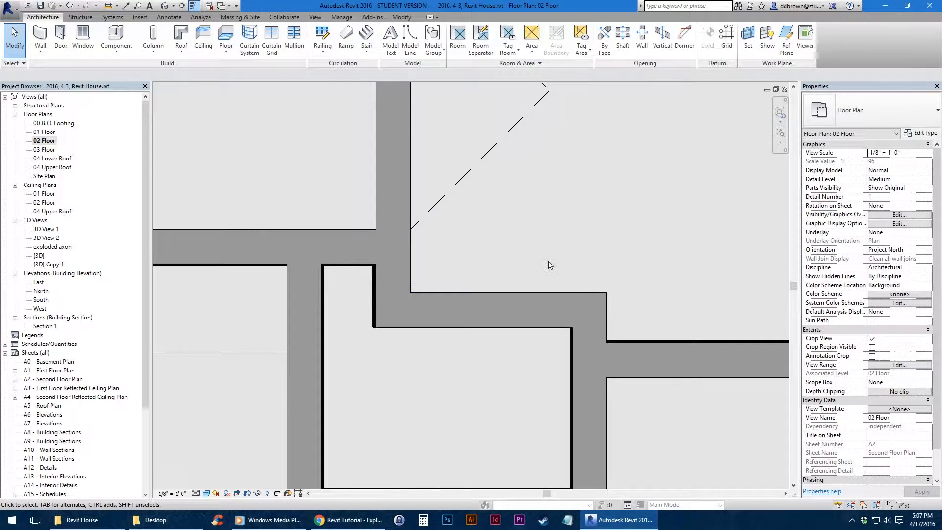
# Start a new door using the Single-Flush 30" x 84" type
pyautogui.scroll(-3, 549, 260)
pyautogui.press('d')
pyautogui.press('r')
pyautogui.click(875, 105)
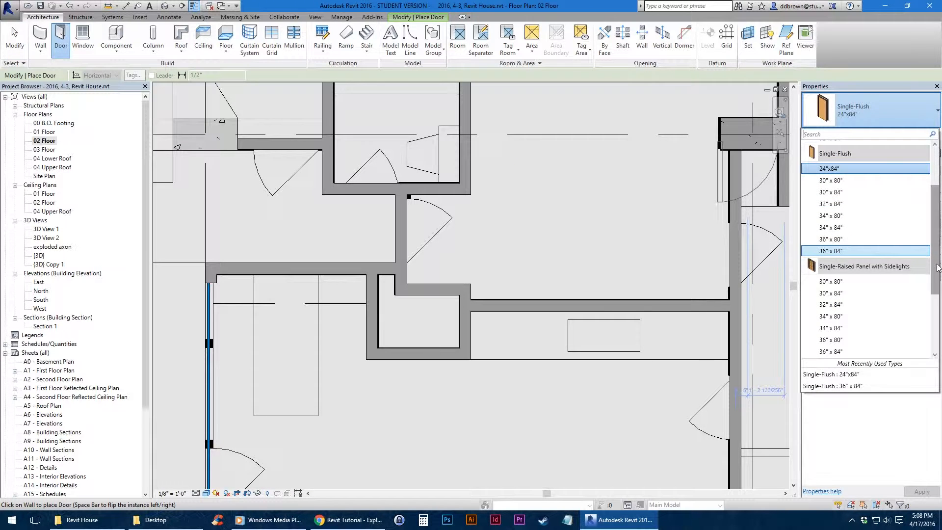
pyautogui.scroll(3, 902, 265)
pyautogui.scroll(-2, 891, 275)
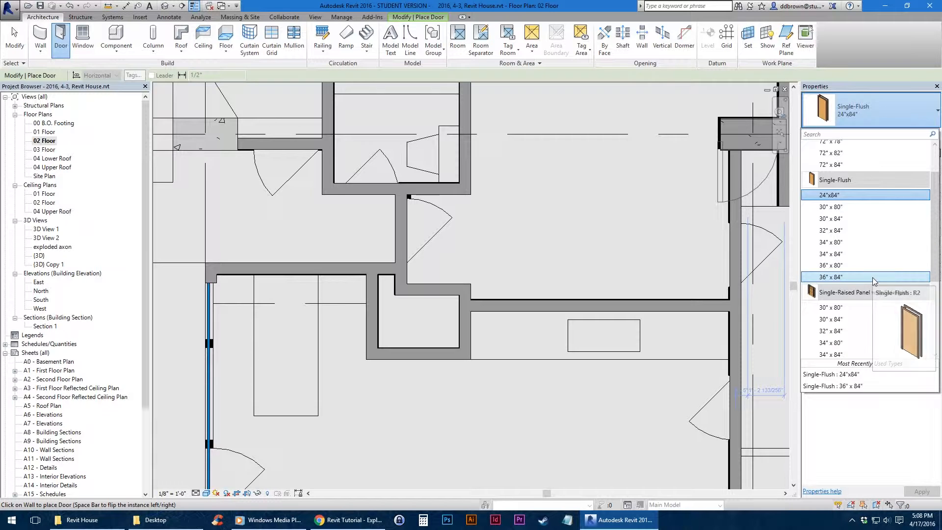
pyautogui.click(866, 218)
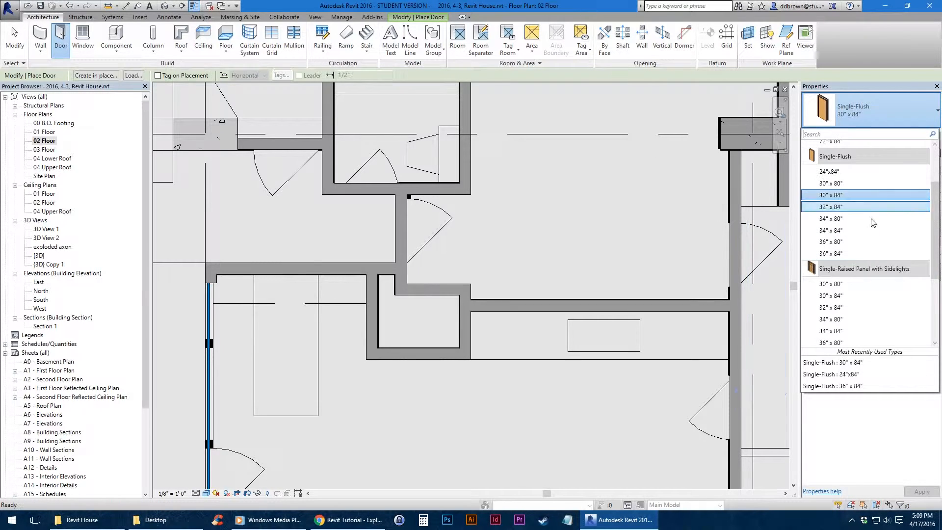
pyautogui.click(871, 197)
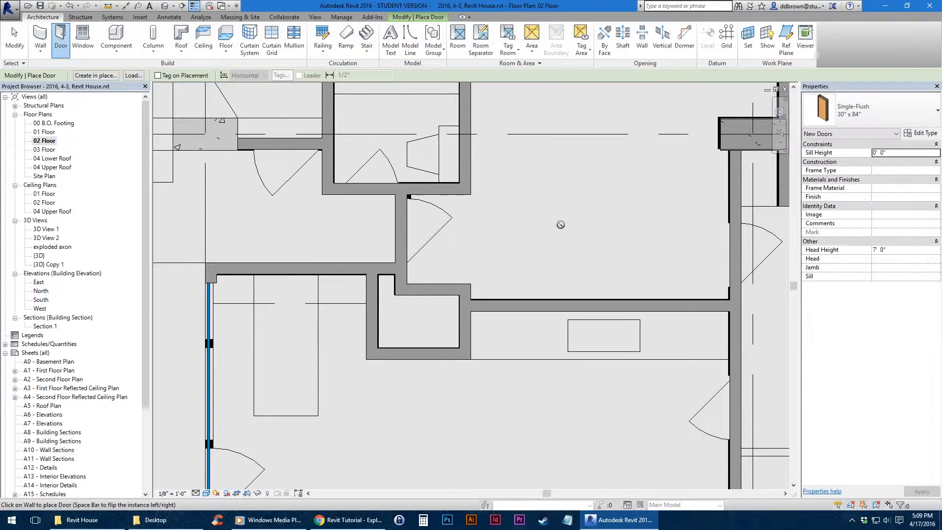
# Place the door in the wall beside the exterior stair, over the imported door symbol, with its leaf swinging outward
pyautogui.moveTo(547, 314); pyautogui.dragTo(500, 322, button='middle')
pyautogui.scroll(-1, 499, 229)
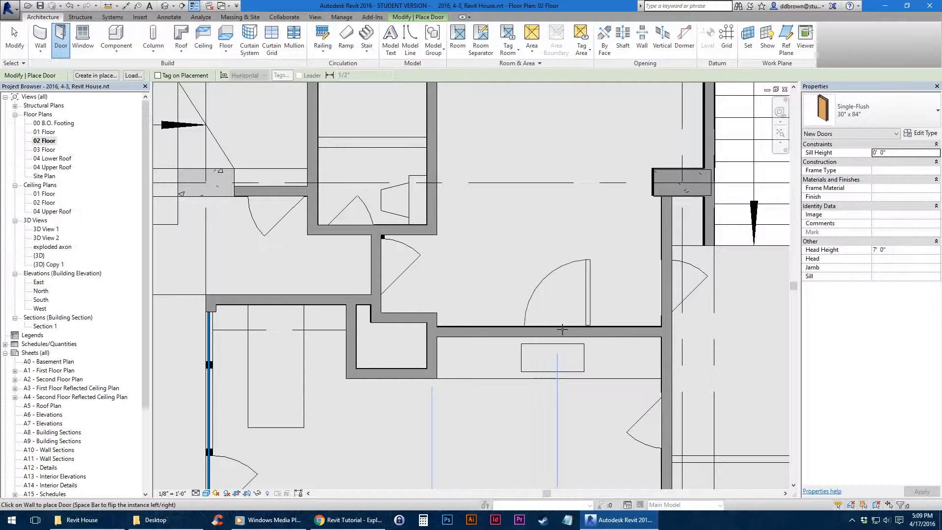
pyautogui.press('space')
pyautogui.press('space')
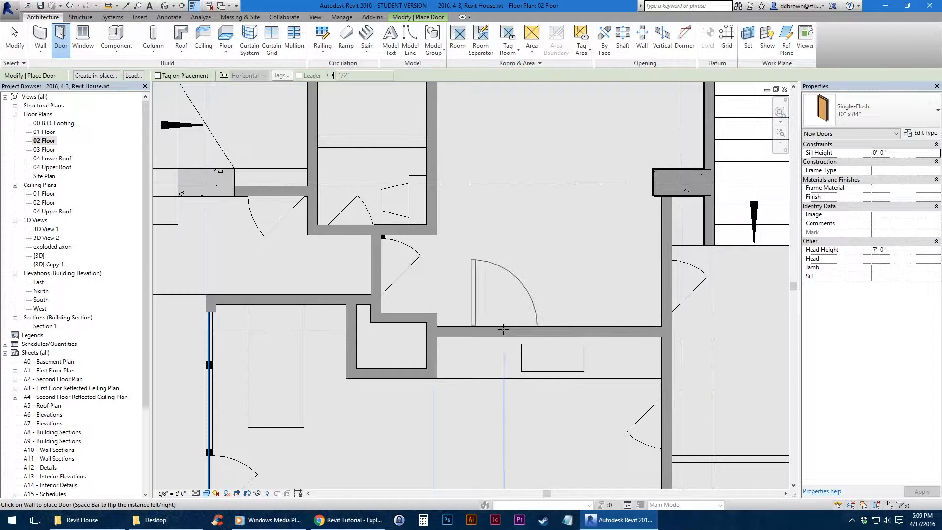
pyautogui.moveTo(597, 330); pyautogui.dragTo(362, 324, button='middle')
pyautogui.scroll(1, 362, 322)
pyautogui.press('space')
pyautogui.press('space')
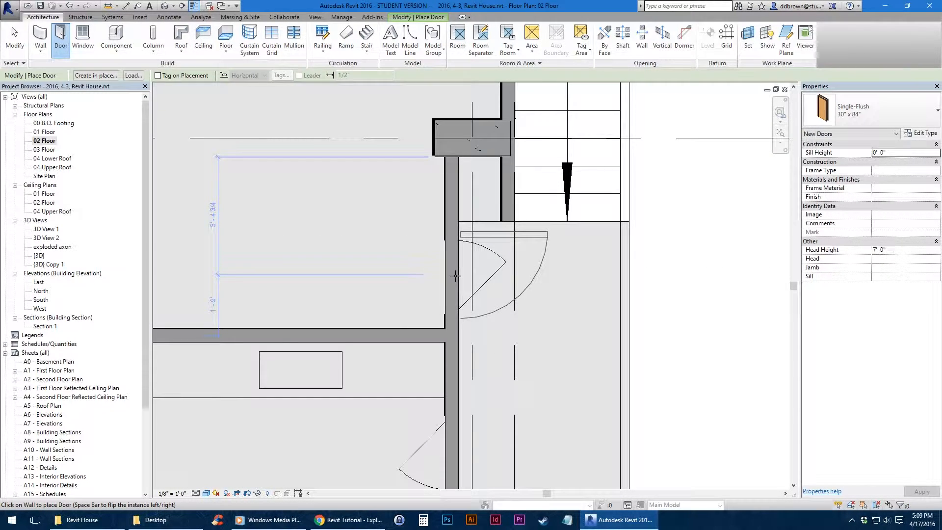
pyautogui.press('space')
pyautogui.click(455, 276)
pyautogui.click(15, 52)
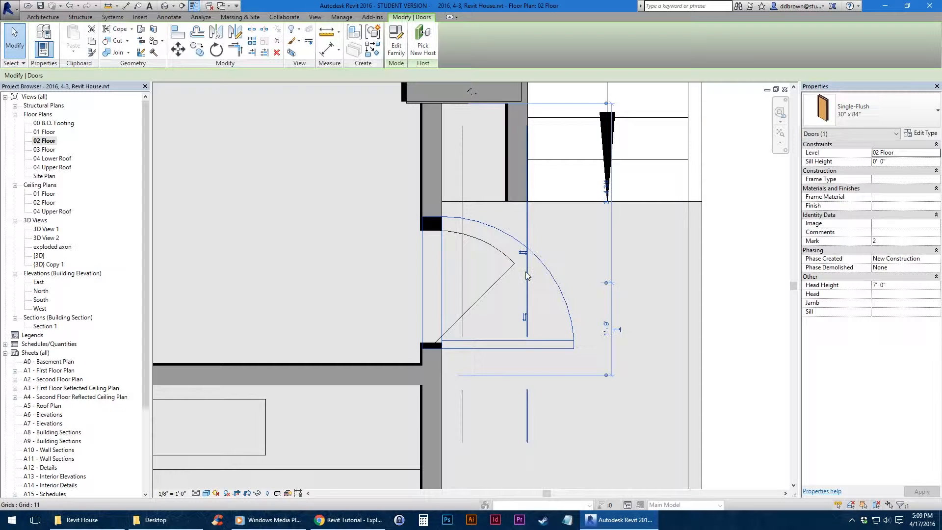
# Flip the placed door inward and back outward, and change its type to Single-Flush 36" x 84"
pyautogui.click(523, 252)
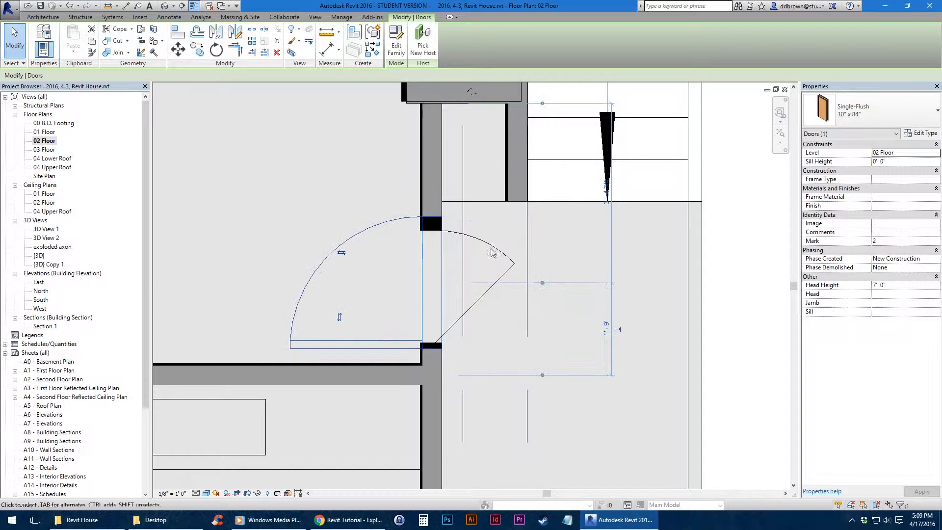
pyautogui.click(346, 252)
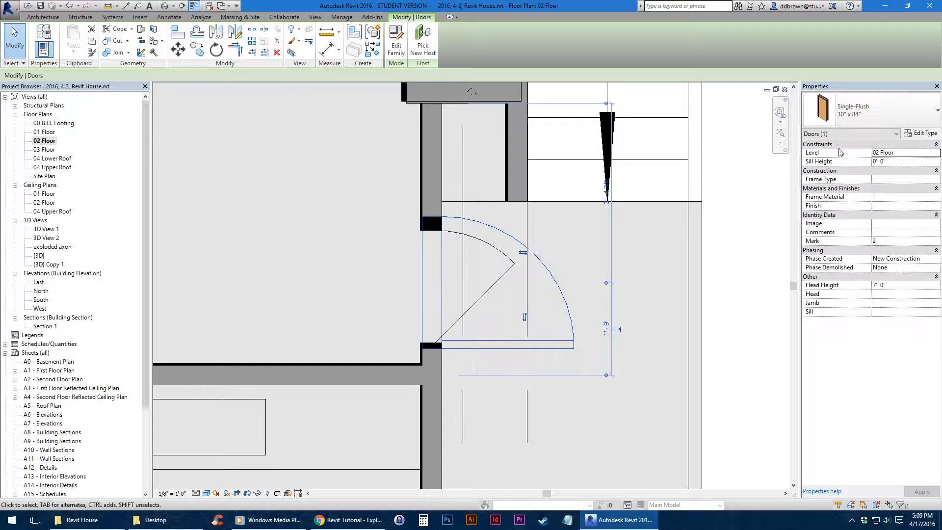
pyautogui.click(865, 110)
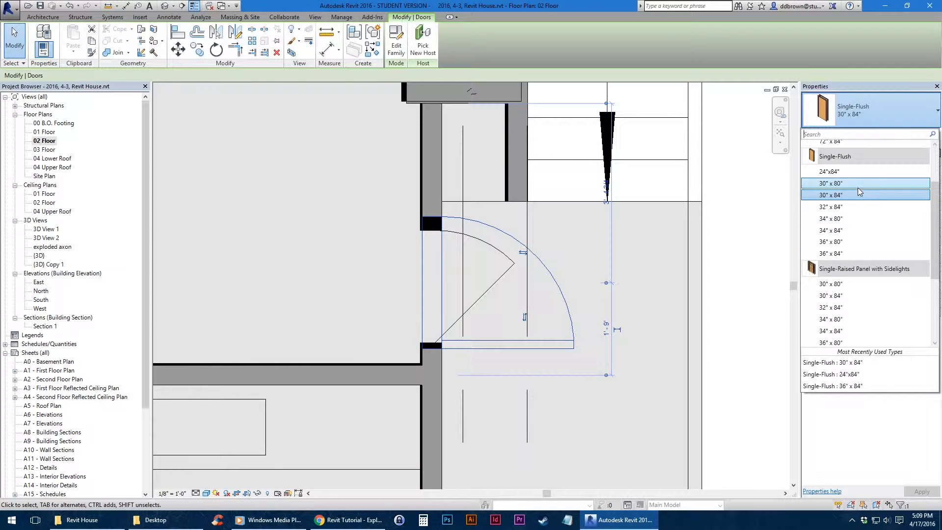
pyautogui.click(861, 254)
pyautogui.scroll(1, 525, 282)
pyautogui.moveTo(528, 286)
pyautogui.mouseDown(button='middle')
pyautogui.moveTo(538, 275)
pyautogui.moveTo(560, 293)
pyautogui.mouseUp(button='middle')
pyautogui.scroll(-1, 559, 290)
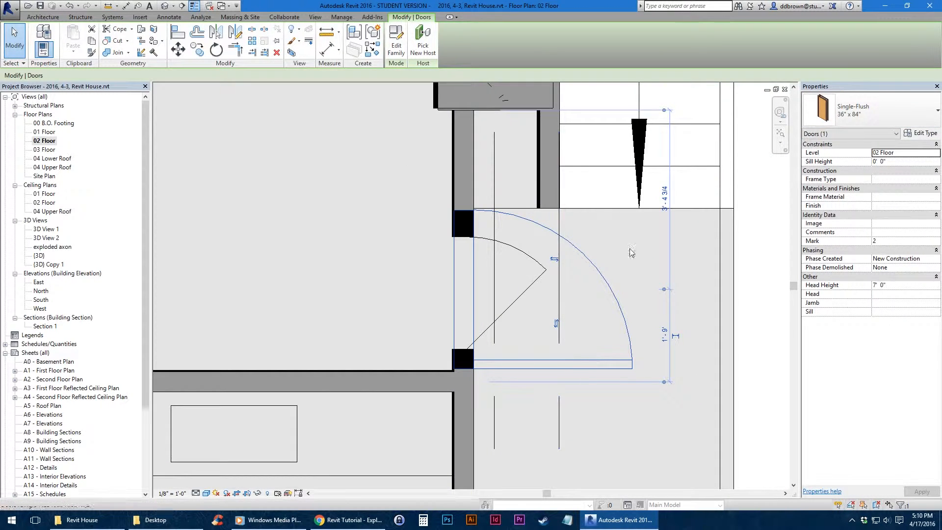
pyautogui.scroll(1, 567, 351)
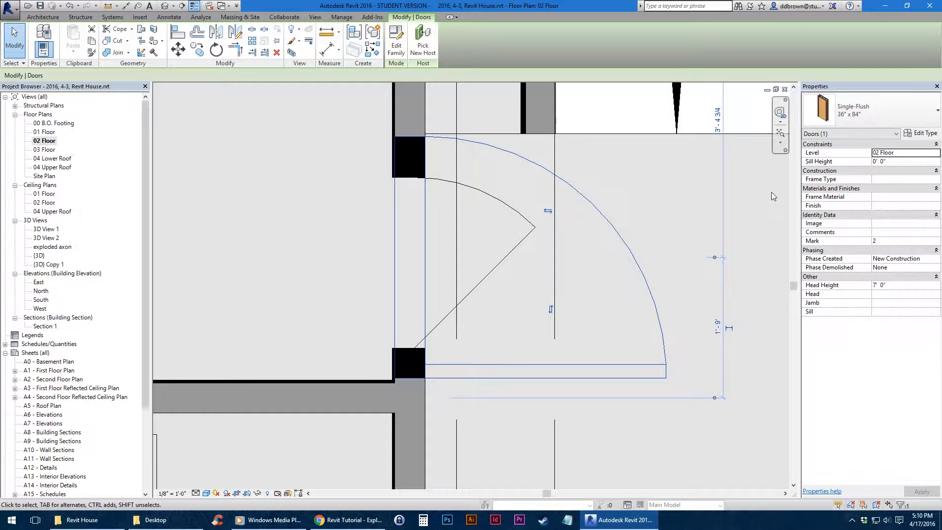
# Remove the placed door temporarily and measure the door leaf of the imported drawing from its tip to the wall
pyautogui.press('Delete')
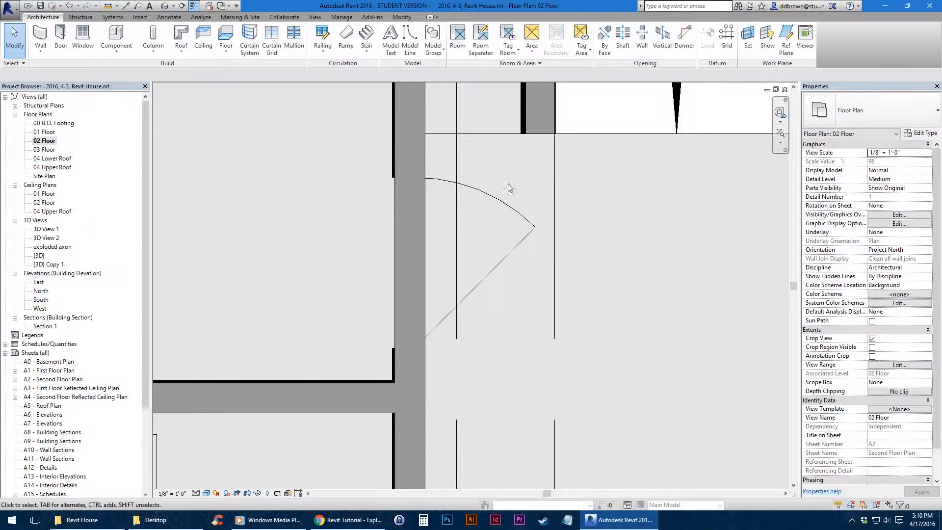
pyautogui.click(108, 7)
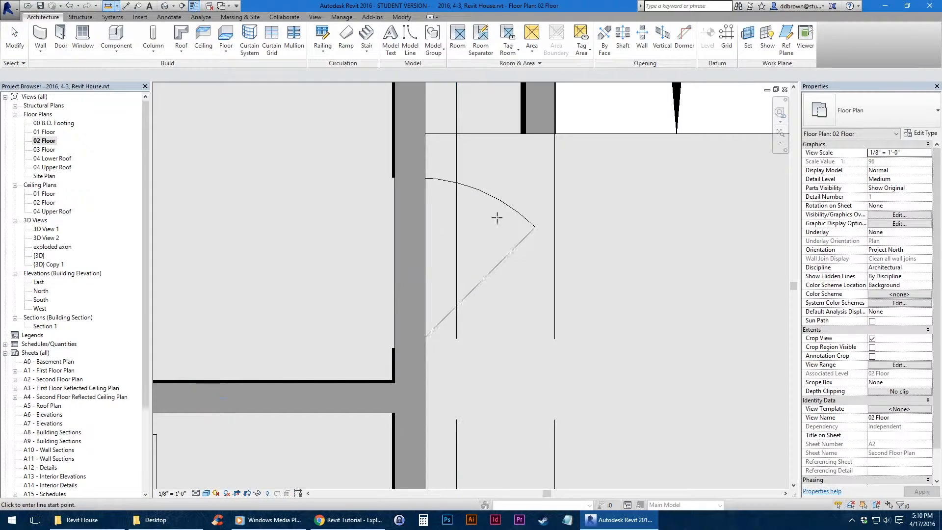
pyautogui.click(535, 227)
pyautogui.click(411, 352)
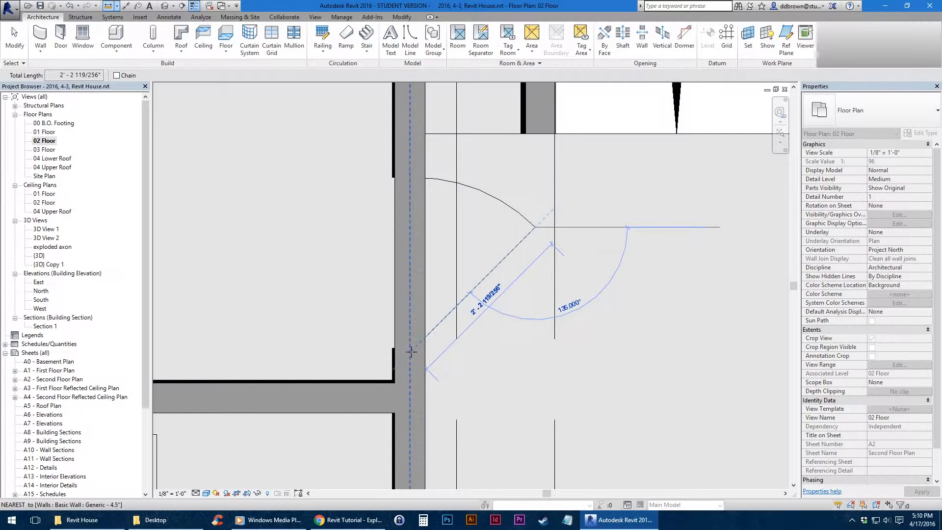
pyautogui.press('Escape')
pyautogui.press('Escape')
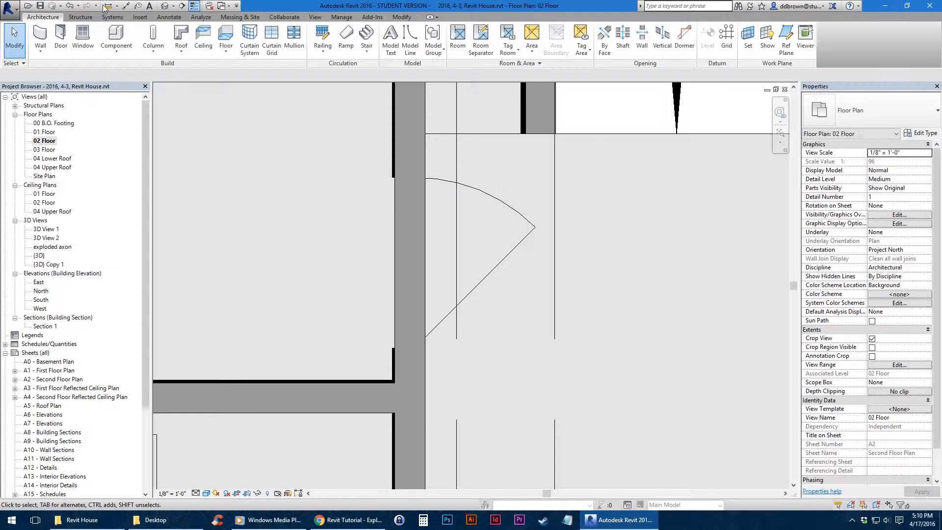
# Restore the deleted door and change its type to Single-Flush 24"x84"
pyautogui.click(492, 365)
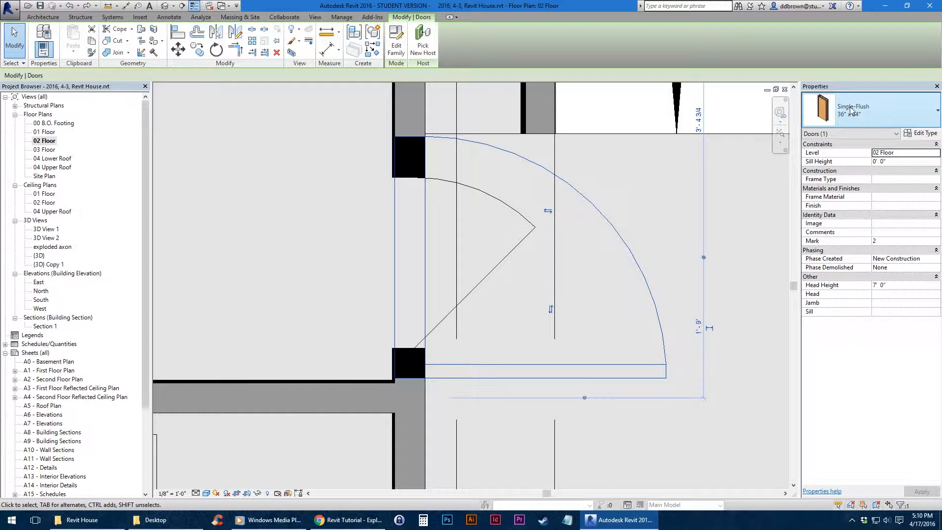
pyautogui.click(892, 115)
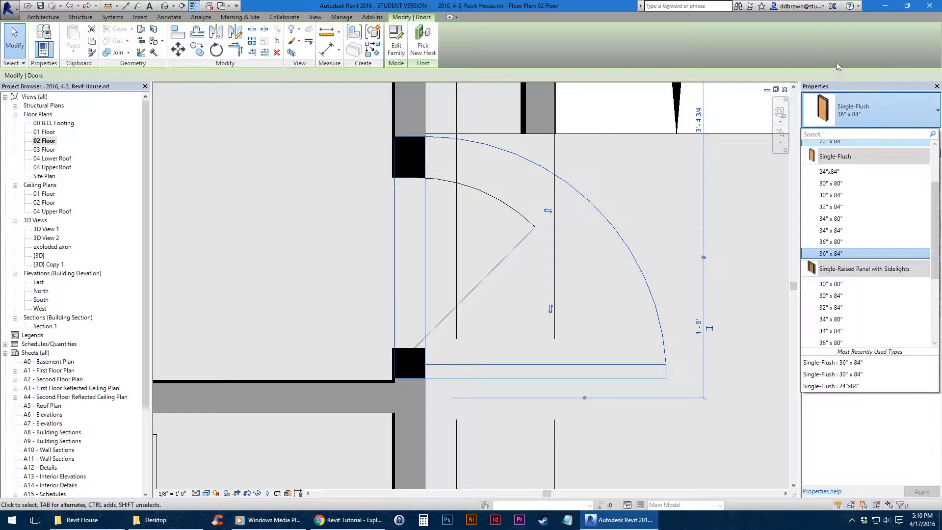
pyautogui.click(878, 172)
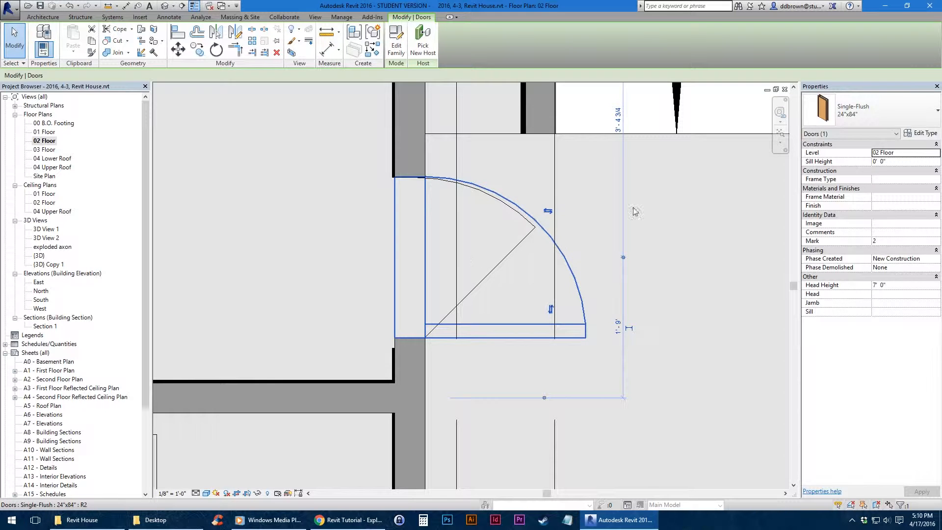
# Duplicate the door's type under the name 26"x84"
pyautogui.click(924, 133)
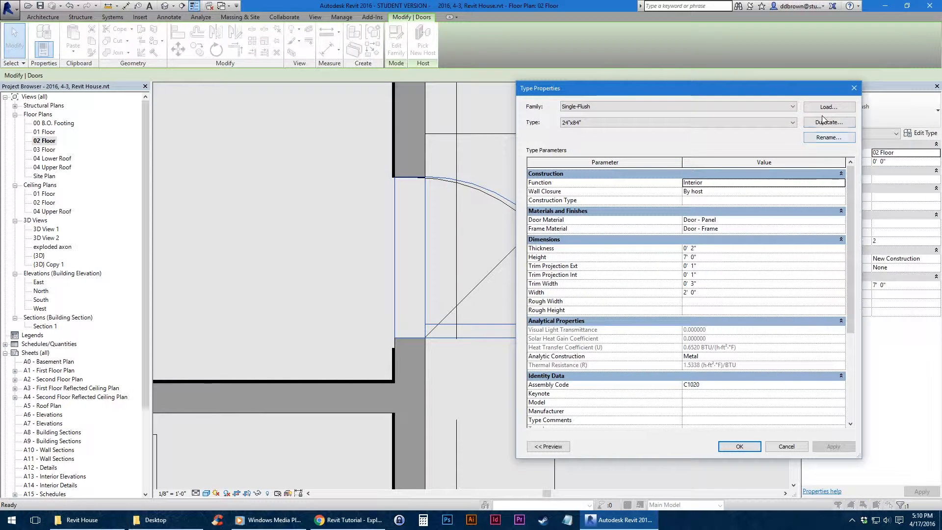
pyautogui.click(822, 121)
pyautogui.press('End')
pyautogui.press('BackSpace')
pyautogui.press('BackSpace')
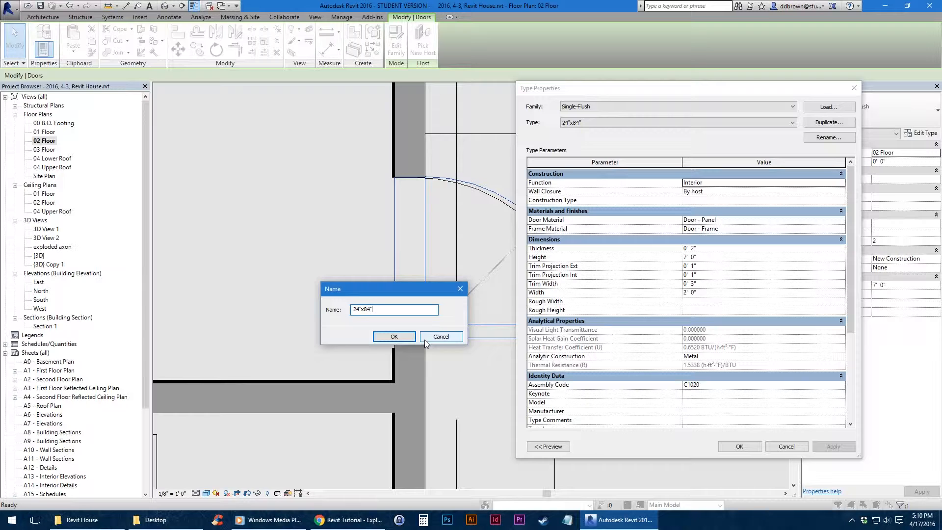
pyautogui.press('Home')
pyautogui.press('Right')
pyautogui.press('Right')
pyautogui.press('BackSpace')
pyautogui.write('6')
pyautogui.press('Return')
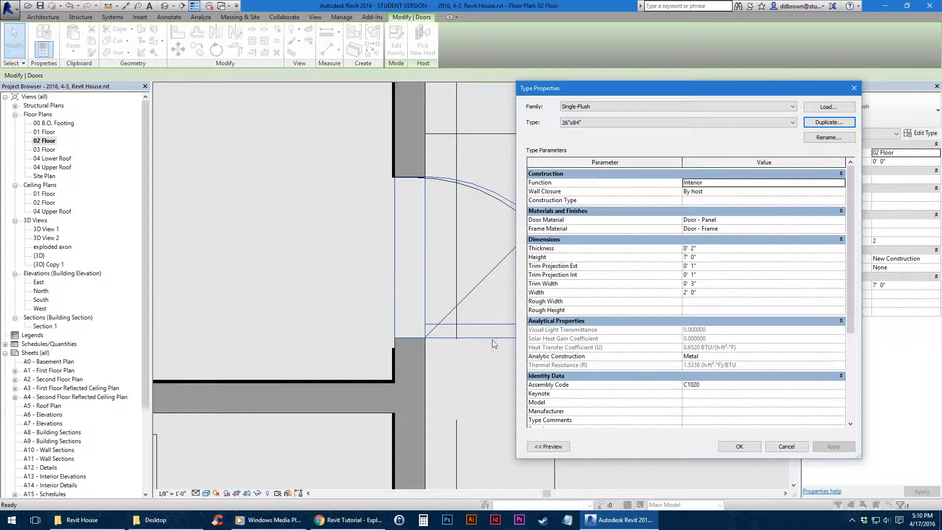
# Set the width of the 26"x84" door type to 2'2 and apply it to the door
pyautogui.click(733, 293)
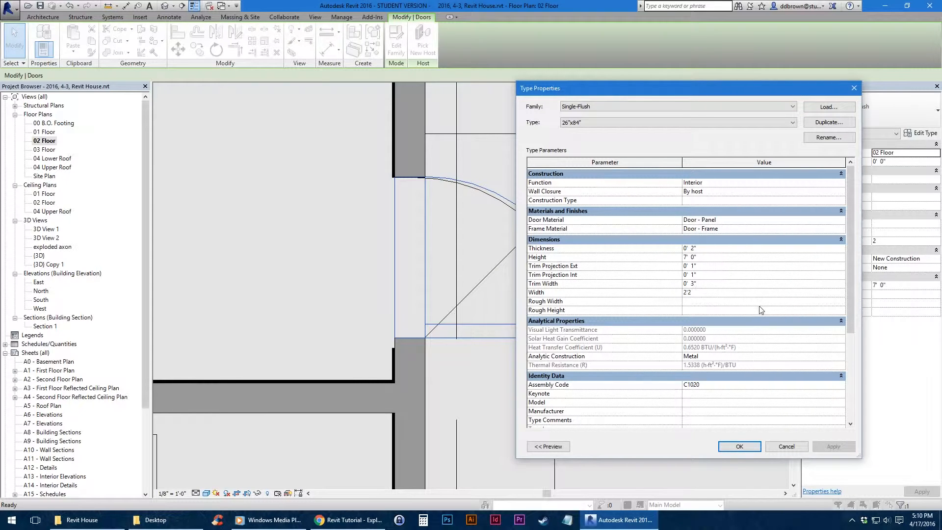
pyautogui.click(739, 446)
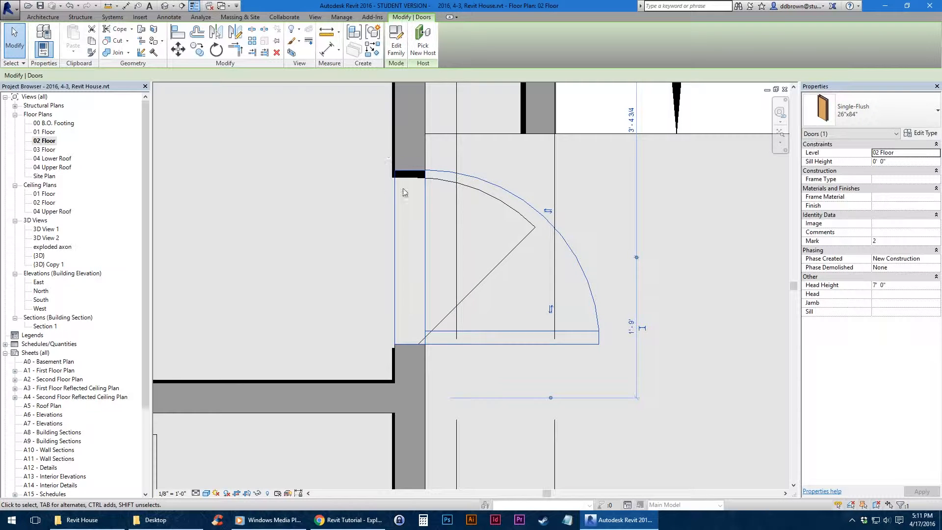
pyautogui.press('Escape')
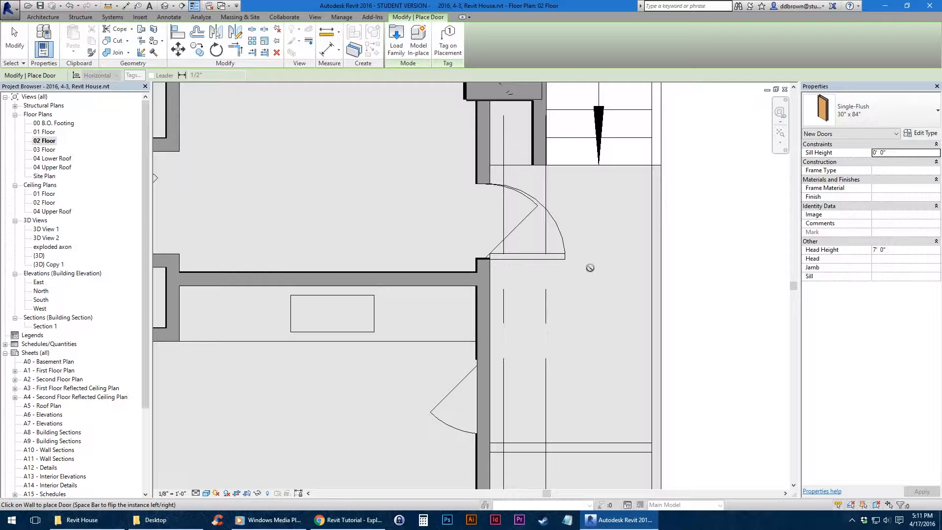
pyautogui.click(873, 110)
pyautogui.moveTo(934, 222)
pyautogui.mouseDown()
pyautogui.moveTo(935, 321)
pyautogui.moveTo(934, 240)
pyautogui.mouseUp()
pyautogui.scroll(-4, 889, 245)
pyautogui.scroll(1, 888, 245)
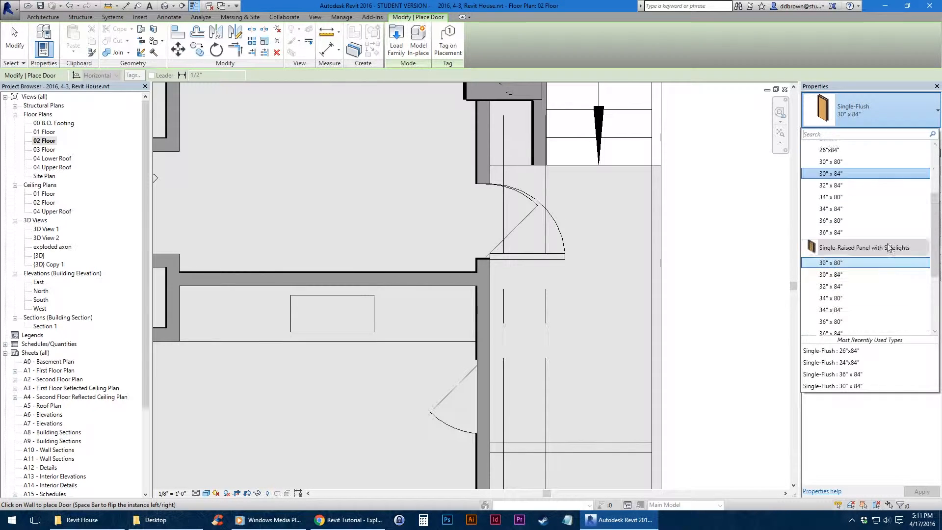
pyautogui.scroll(1, 888, 246)
pyautogui.click(730, 51)
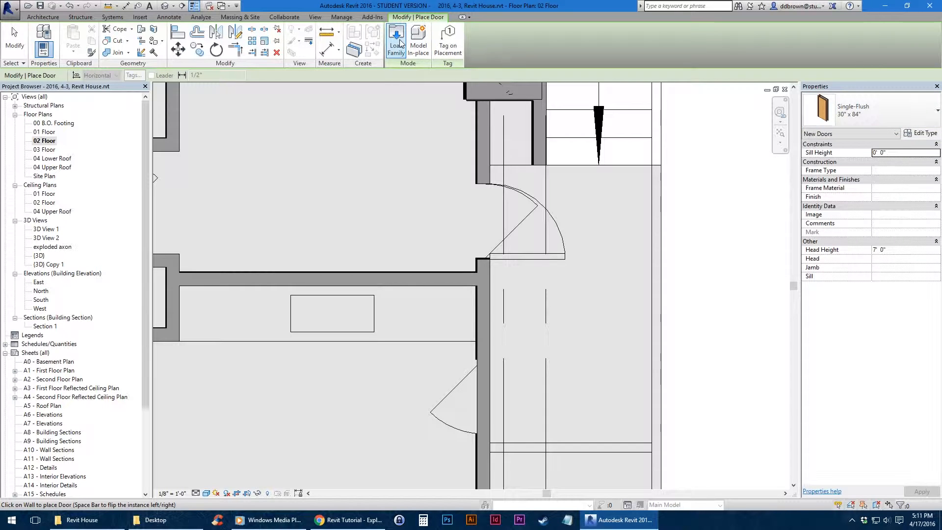
pyautogui.click(43, 16)
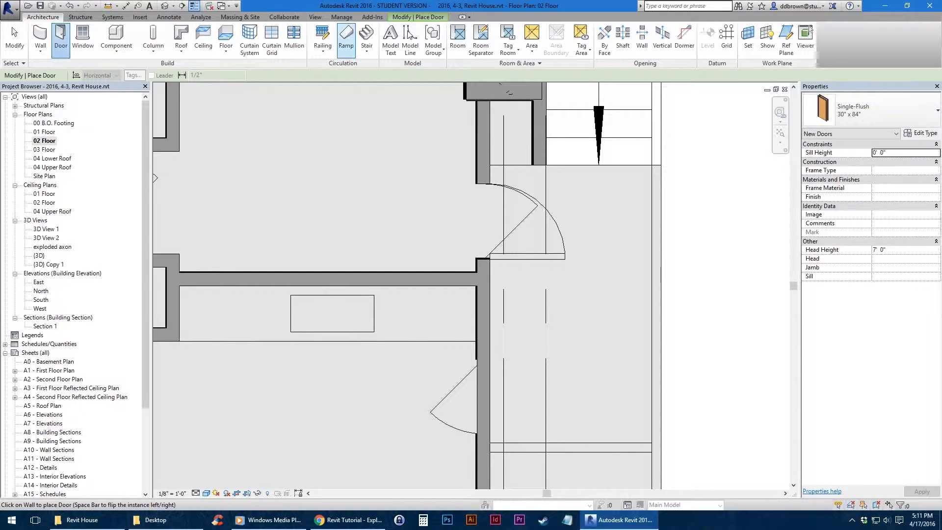
# Look through the door families in the US Imperial library's Doors folder and its Commercial subfolder for loading
pyautogui.click(418, 17)
pyautogui.click(405, 45)
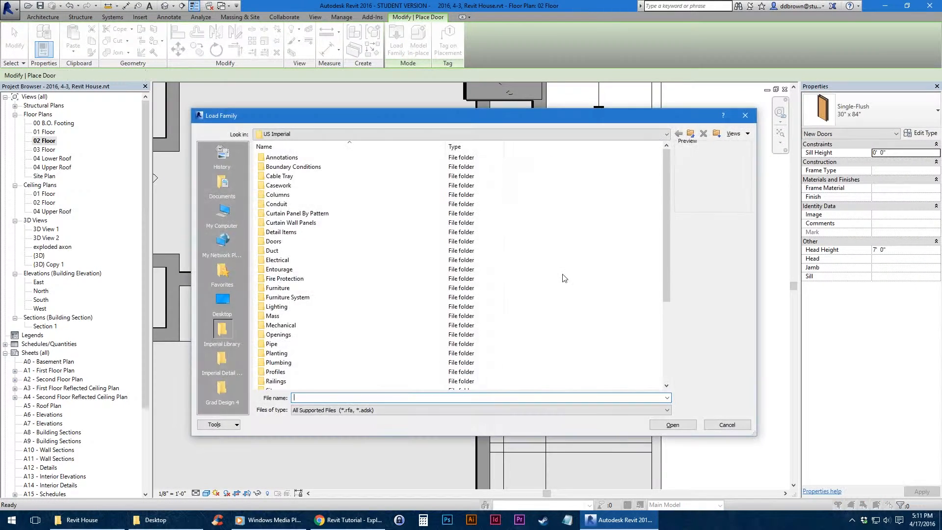
pyautogui.doubleClick(298, 240)
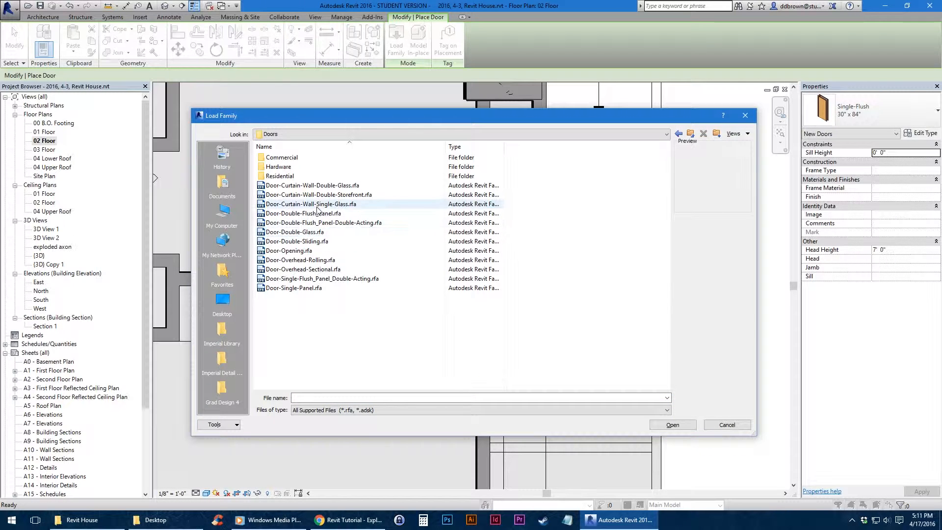
pyautogui.click(318, 195)
pyautogui.click(317, 251)
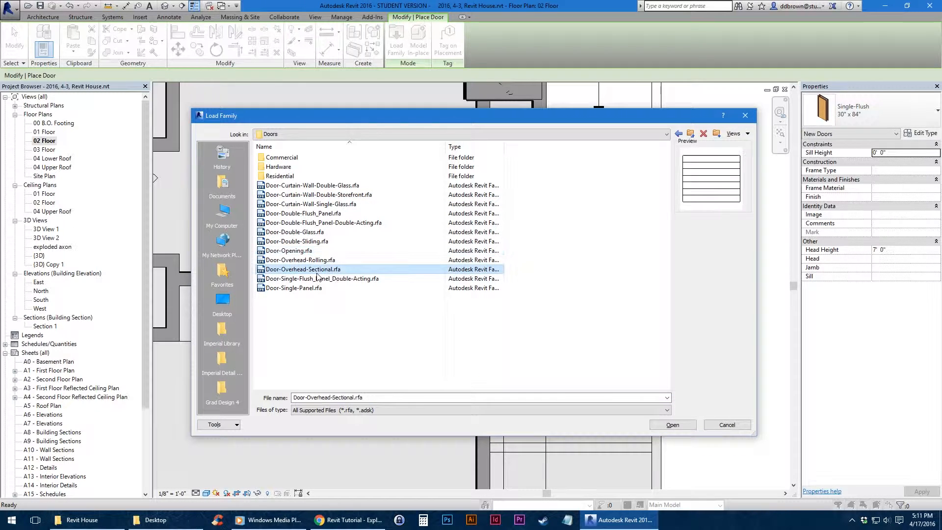
pyautogui.click(328, 195)
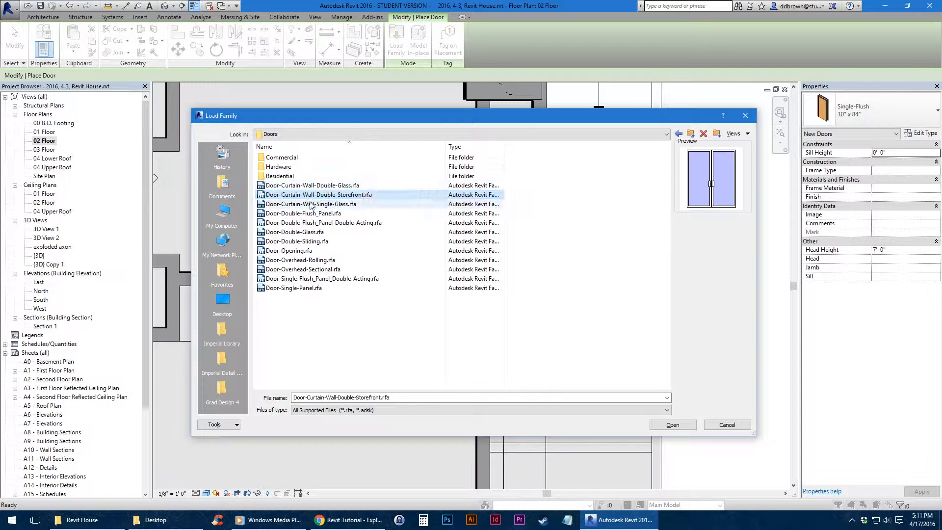
pyautogui.doubleClick(282, 157)
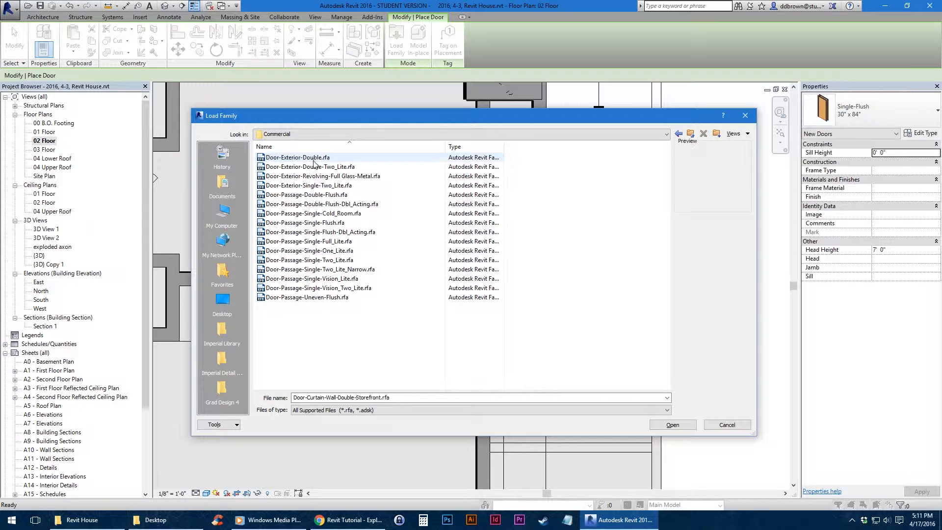
pyautogui.click(690, 135)
# Load the Door-Interior-Double-Full Glass-Wood family from the Residential folder with the types from 60" x 84" through 60" x 96"
pyautogui.doubleClick(319, 176)
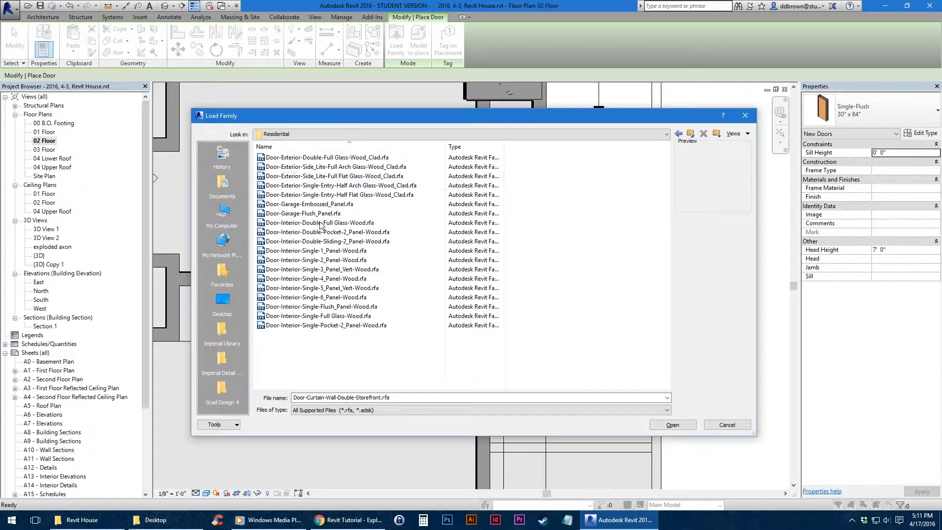
pyautogui.click(319, 175)
pyautogui.click(318, 286)
pyautogui.click(314, 212)
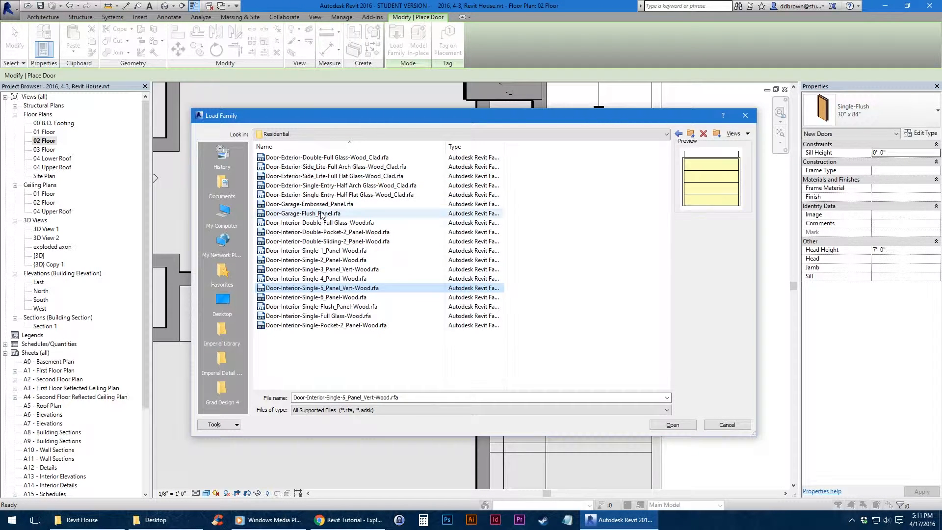
pyautogui.click(321, 222)
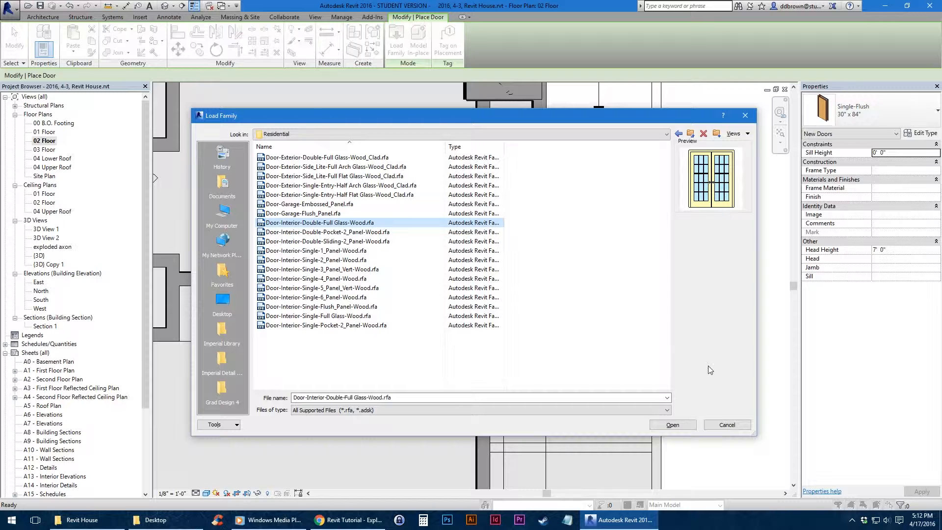
pyautogui.click(673, 425)
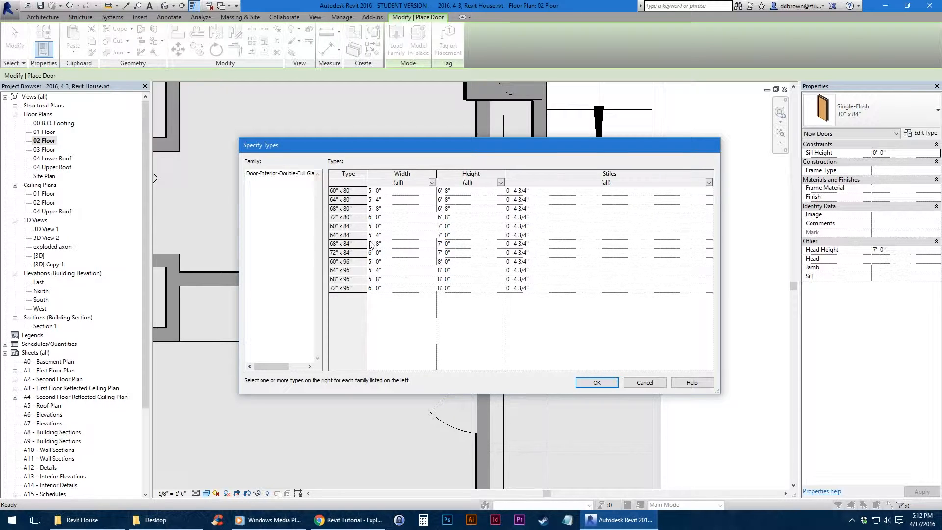
pyautogui.click(352, 226)
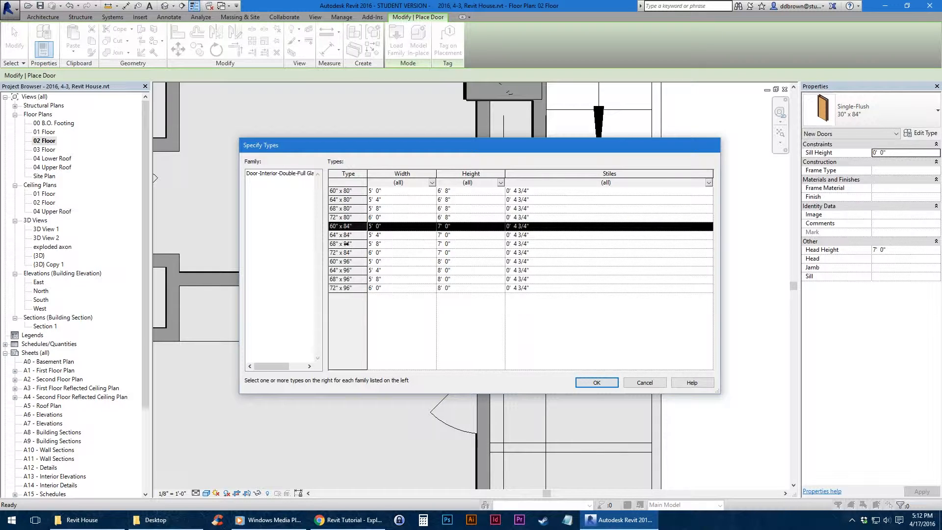
pyautogui.keyDown('shift'); pyautogui.click(345, 260); pyautogui.keyUp('shift')
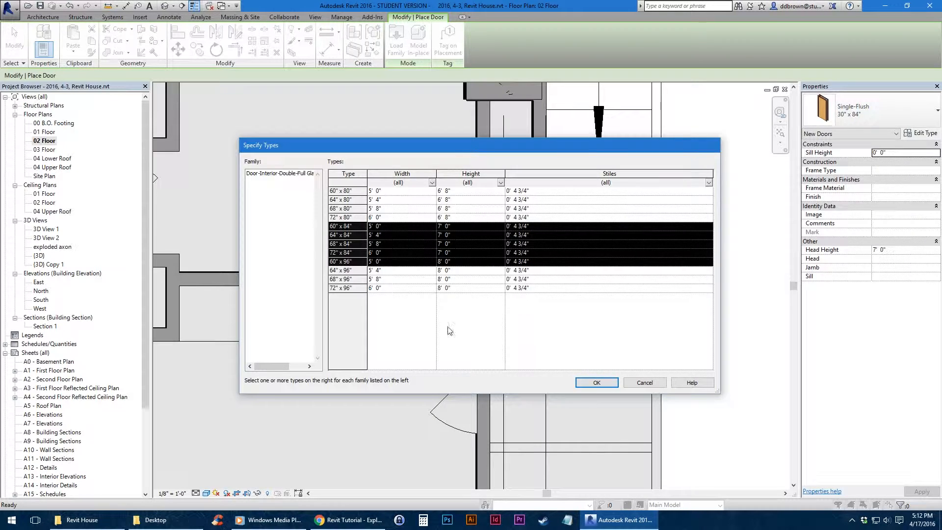
pyautogui.click(597, 382)
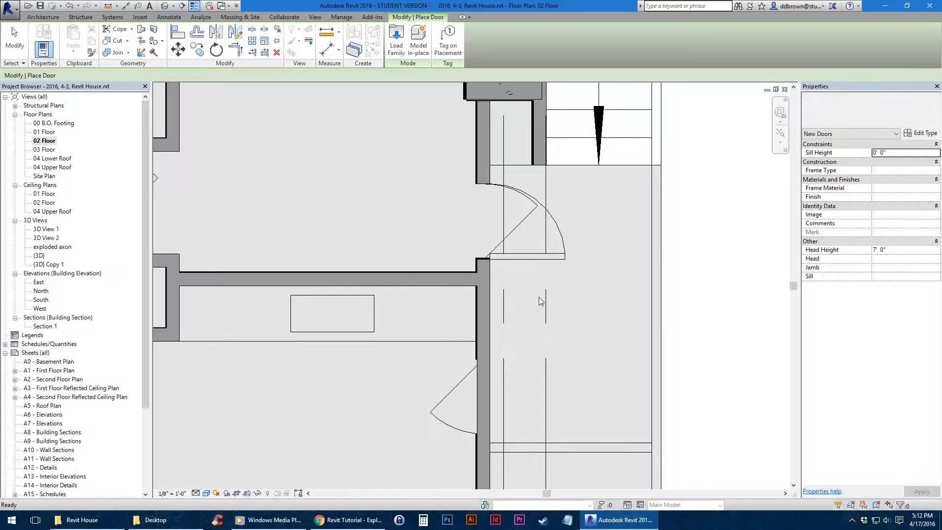
# Place a 72" x 84" double full-glass wood door in the horizontal wall just above the dining table
pyautogui.scroll(-2, 534, 296)
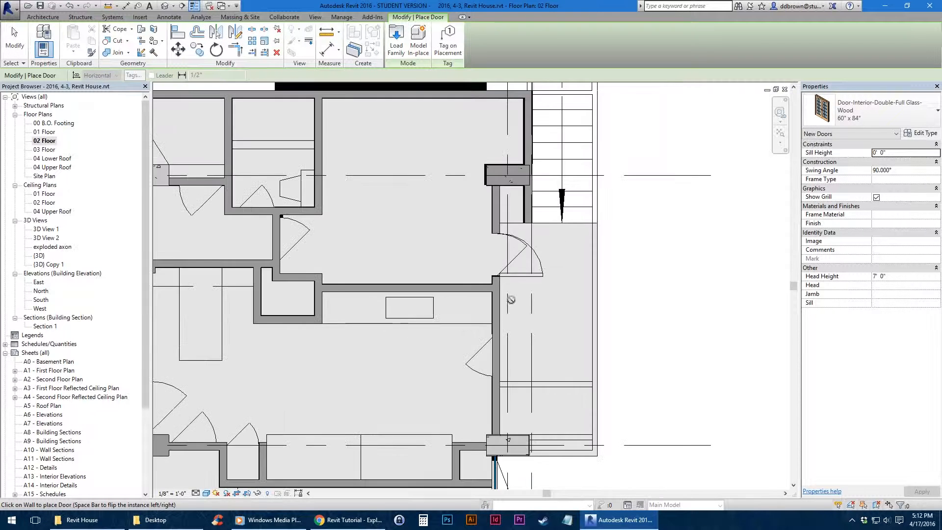
pyautogui.click(884, 99)
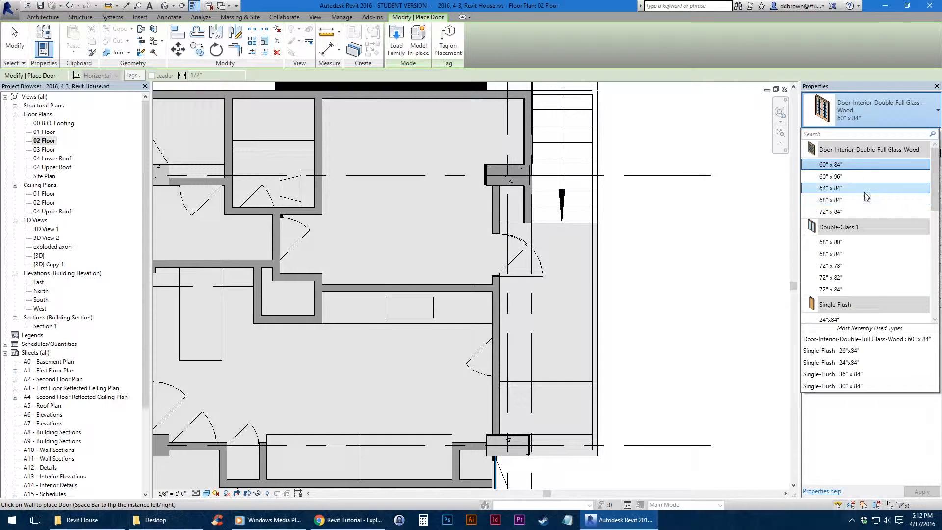
pyautogui.click(837, 213)
pyautogui.moveTo(369, 463); pyautogui.dragTo(500, 354, button='middle')
pyautogui.click(504, 378)
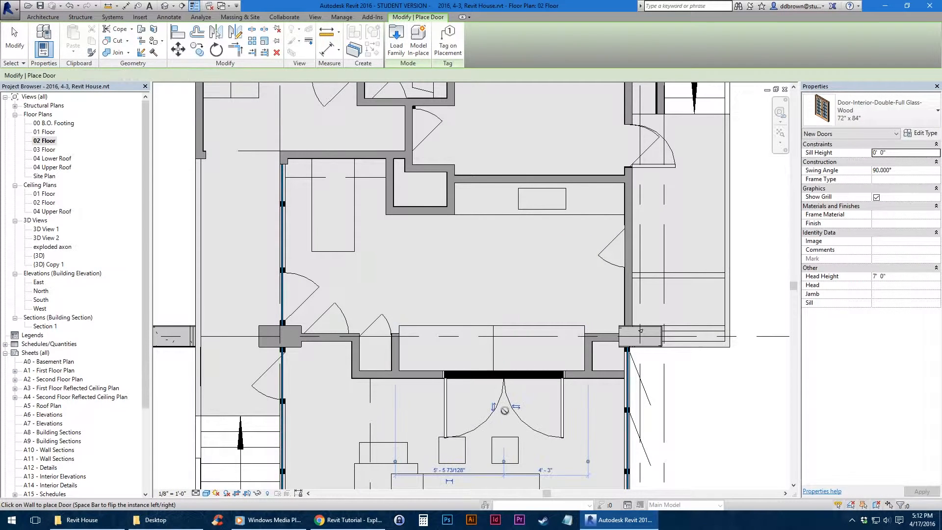
# Delete the double full-glass door from the wall above the dining table
pyautogui.scroll(3, 373, 206)
pyautogui.click(14, 54)
pyautogui.scroll(-2, 488, 240)
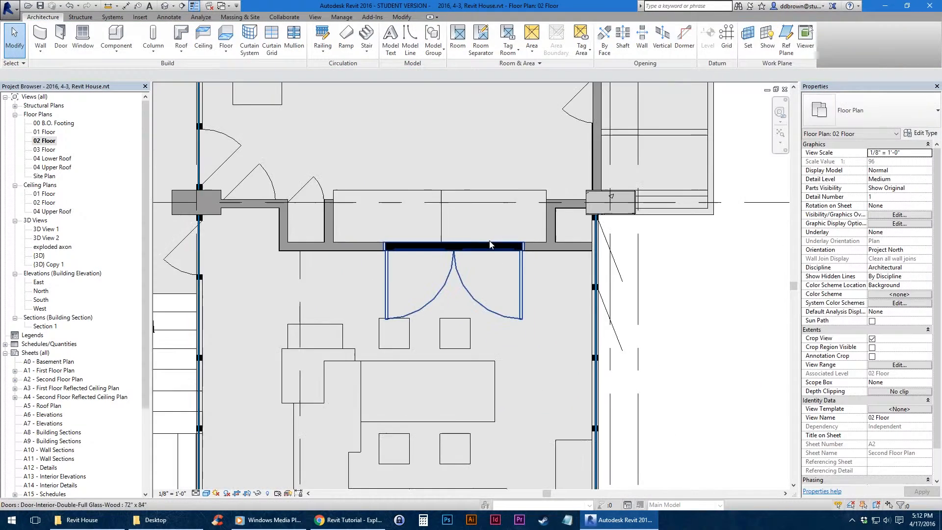
pyautogui.click(470, 294)
pyautogui.press('Delete')
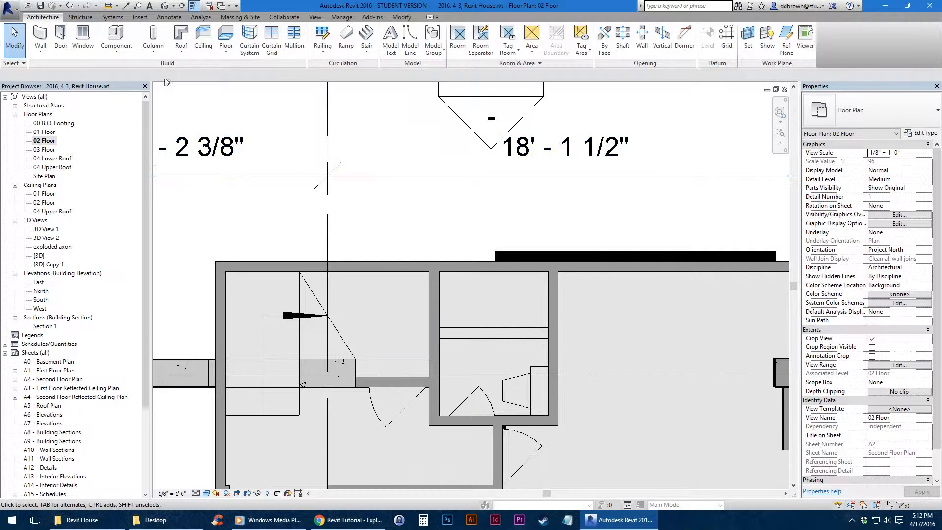
# Place a Casement with Trim 24" x 72" window in the upper exterior wall, about 1'-11" right of the bathroom partition
pyautogui.click(86, 44)
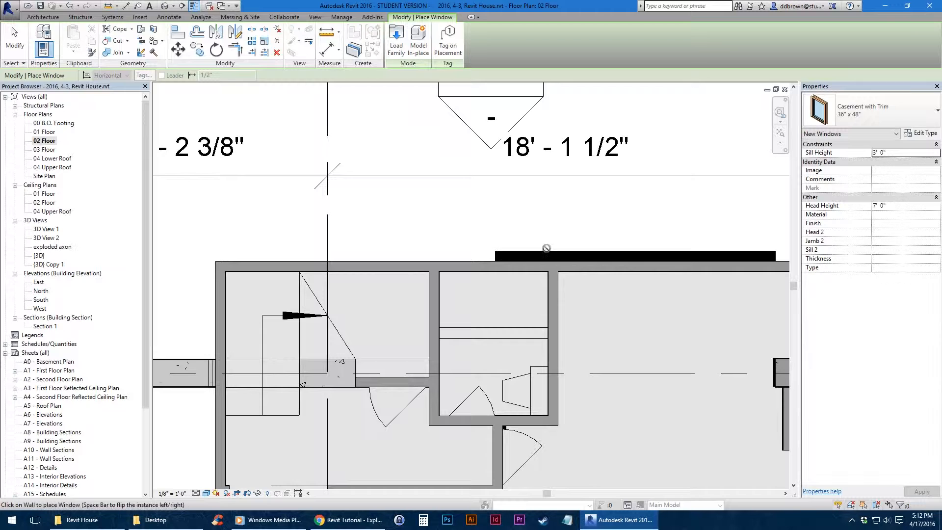
pyautogui.click(908, 111)
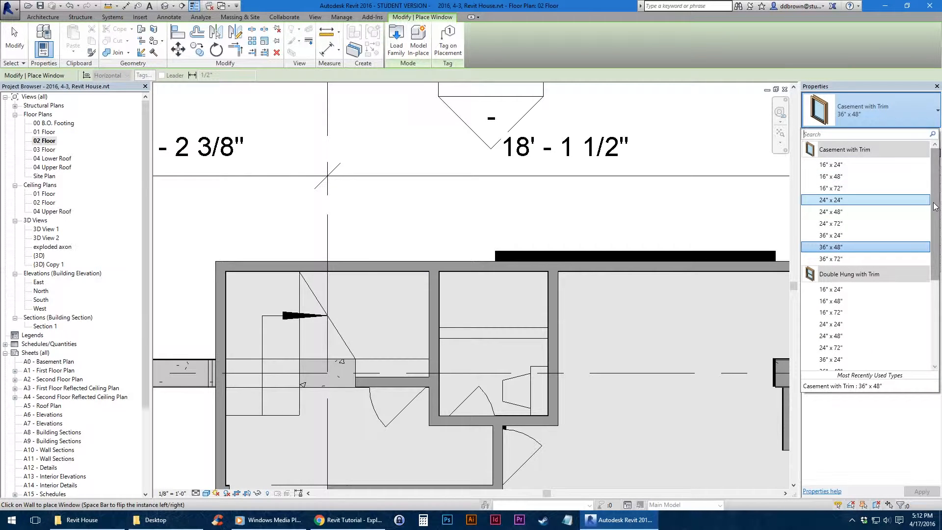
pyautogui.moveTo(935, 240)
pyautogui.mouseDown()
pyautogui.moveTo(936, 324)
pyautogui.moveTo(935, 250)
pyautogui.mouseUp()
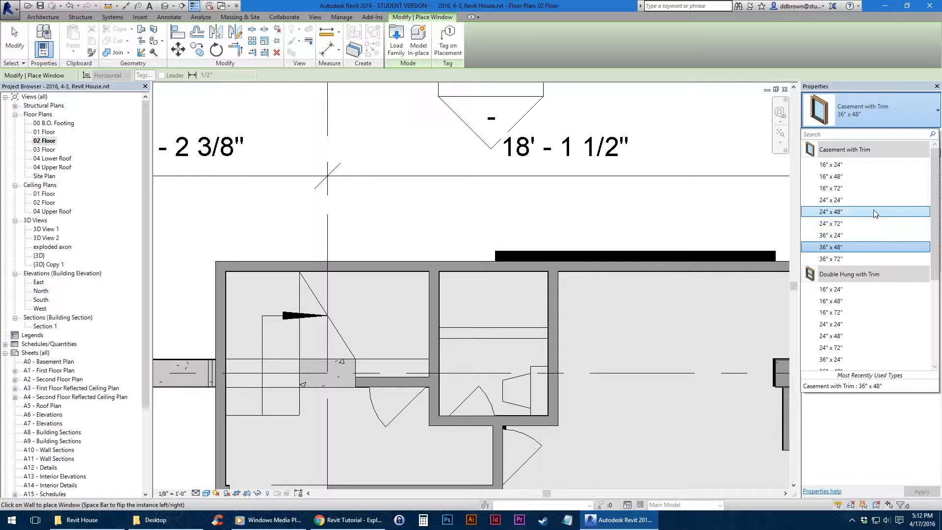
pyautogui.scroll(3, 546, 236)
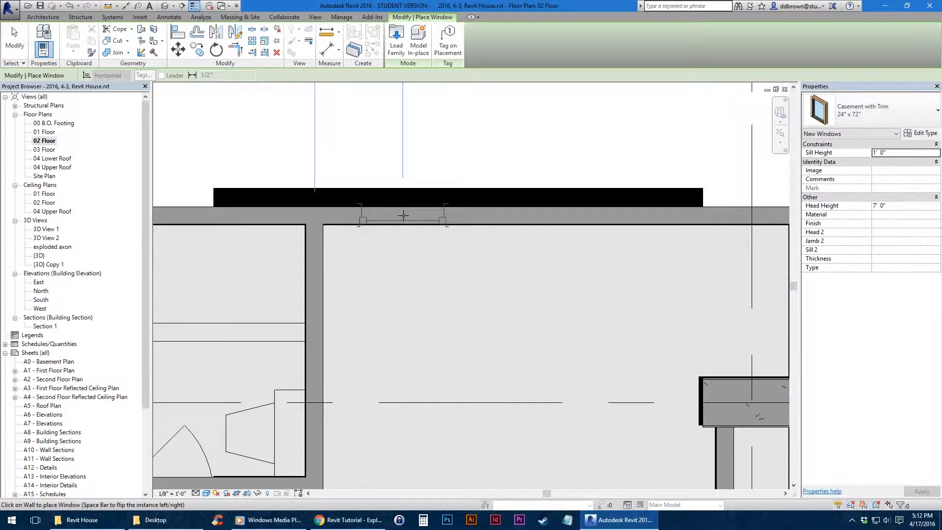
pyautogui.click(403, 207)
pyautogui.scroll(2, 441, 162)
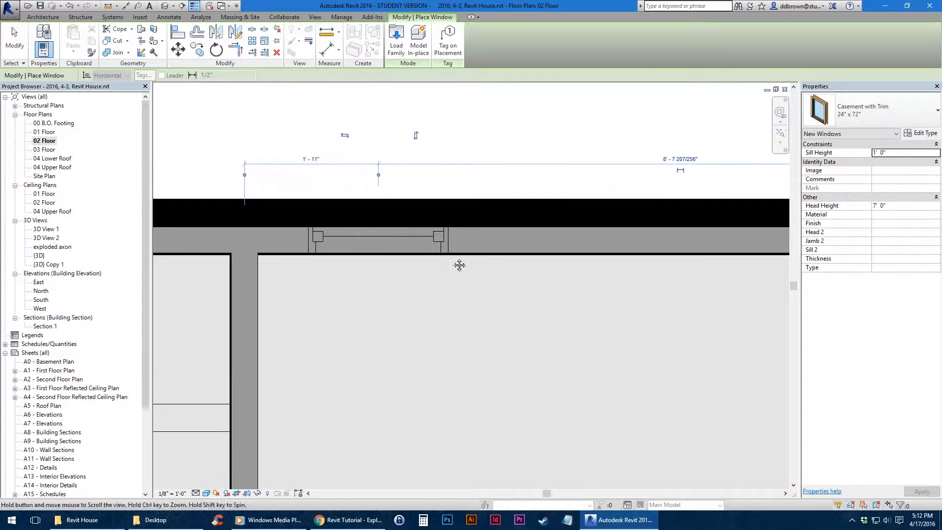
pyautogui.press('Escape')
pyautogui.press('Escape')
# Change the placed casement window's type to 36" x 72"
pyautogui.click(424, 236)
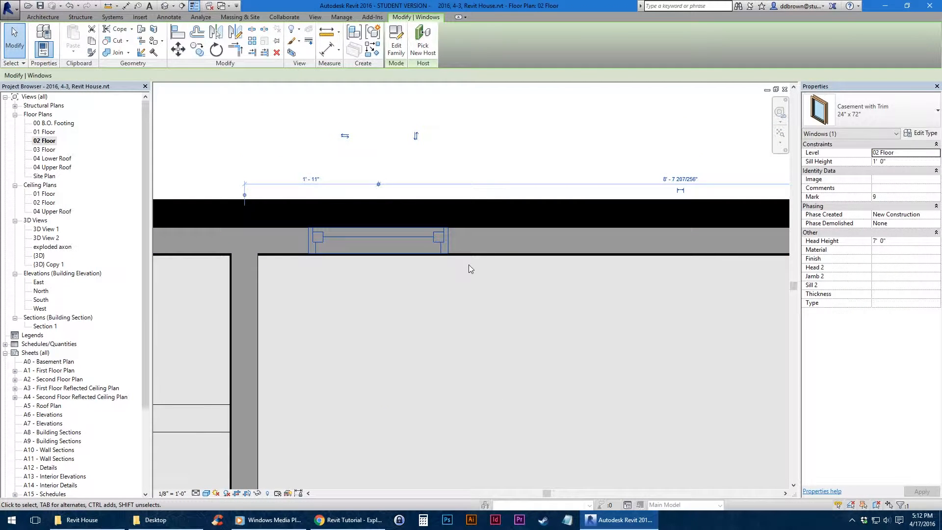
pyautogui.click(902, 115)
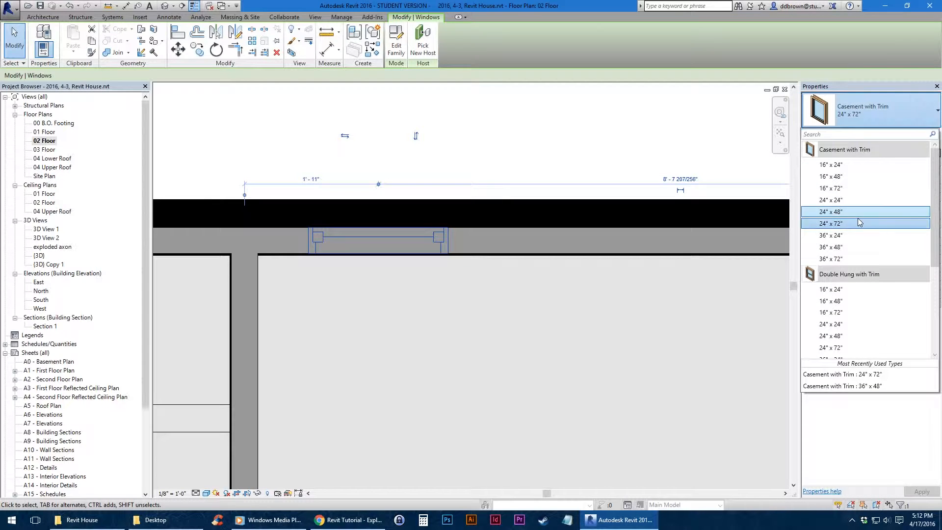
pyautogui.click(870, 259)
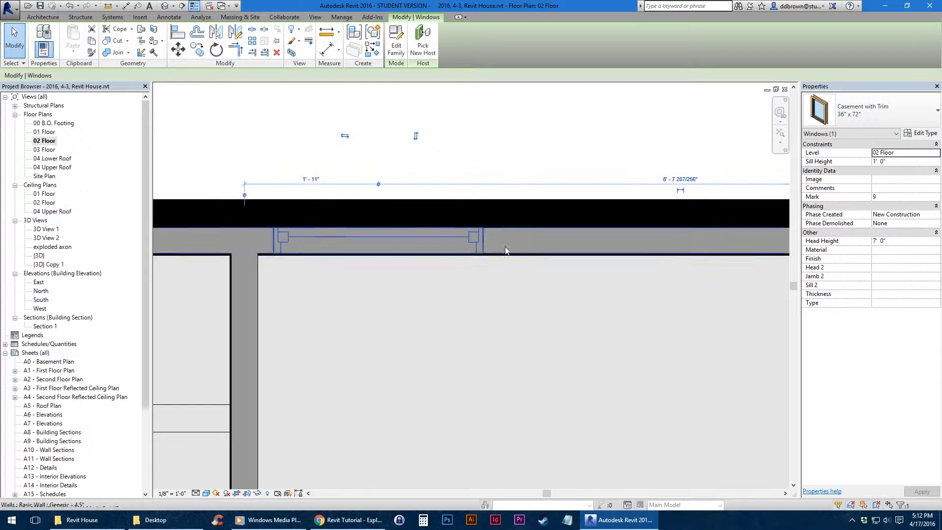
pyautogui.click(902, 110)
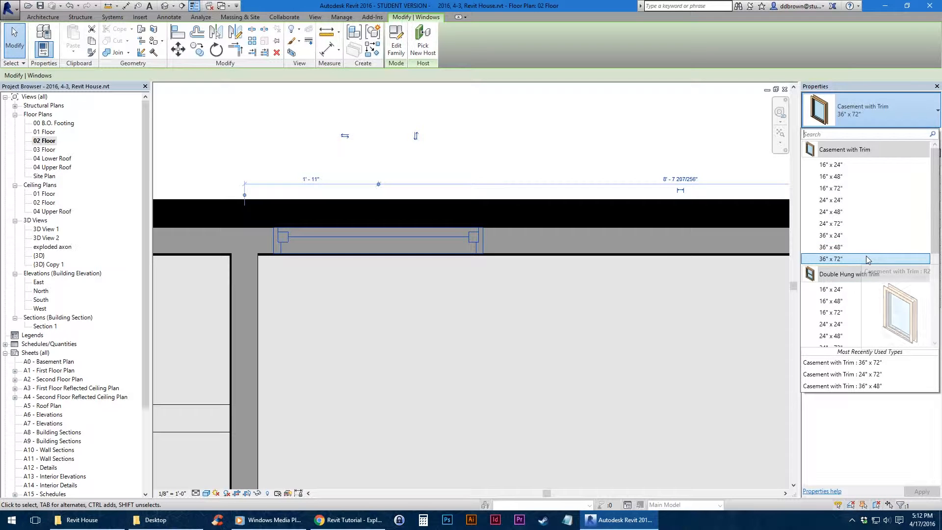
pyautogui.press('Escape')
pyautogui.press('Escape')
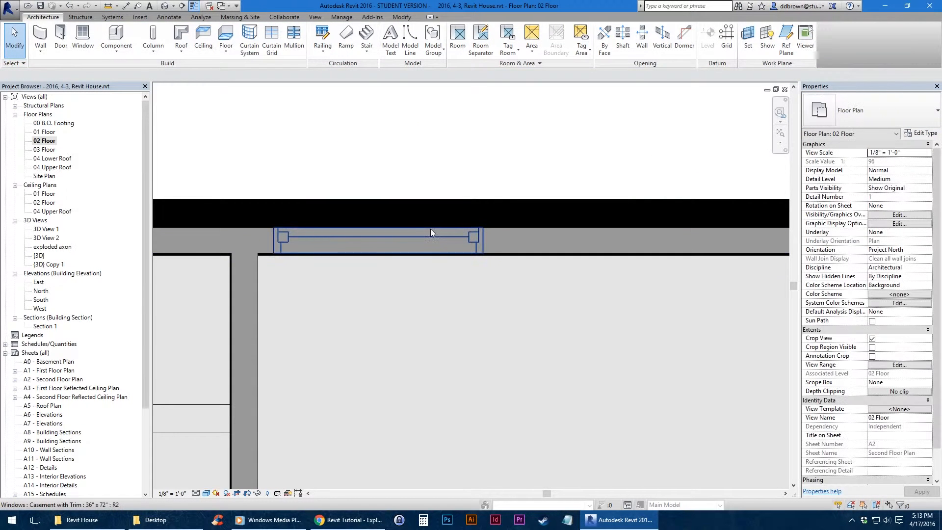
# Duplicate the casement window's type under the name 48" x 72"
pyautogui.click(431, 234)
pyautogui.click(914, 133)
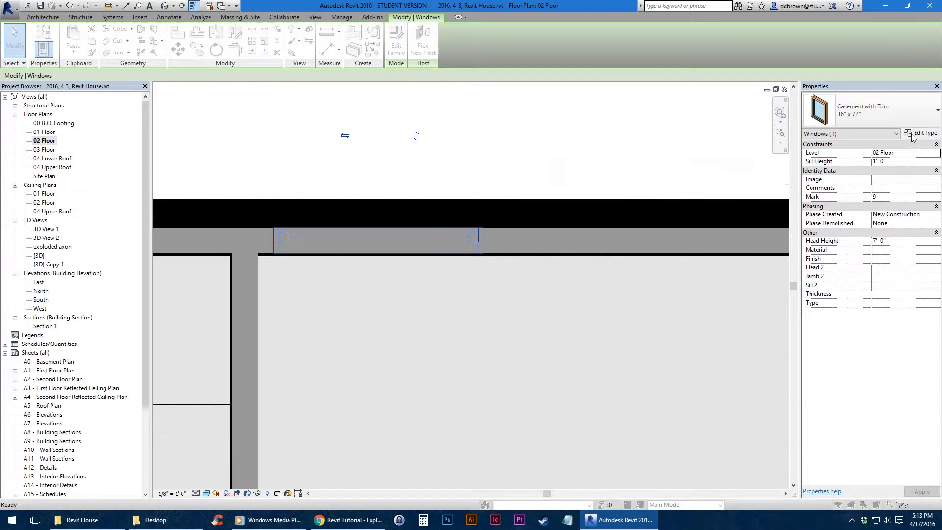
pyautogui.click(820, 124)
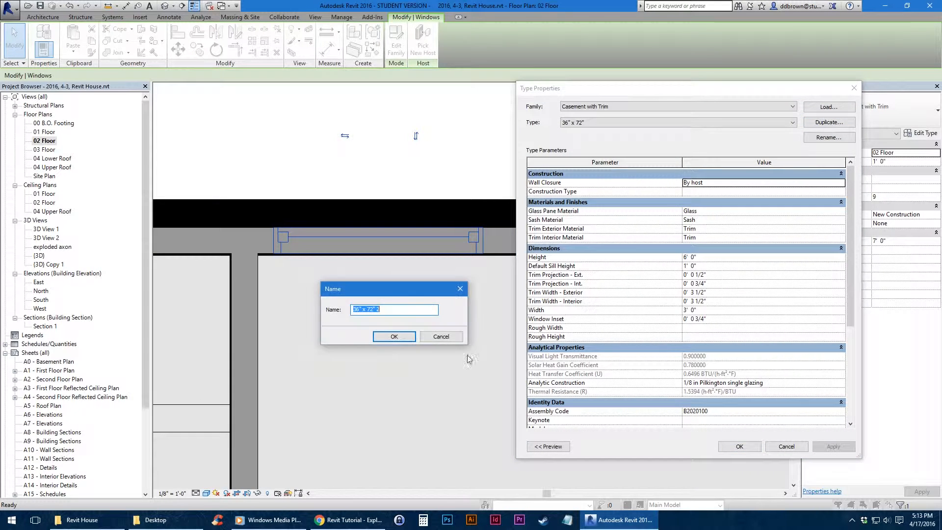
pyautogui.press('End')
pyautogui.press('BackSpace')
pyautogui.press('Home')
pyautogui.press('Delete')
pyautogui.press('Delete')
pyautogui.write('48')
pyautogui.press('Return')
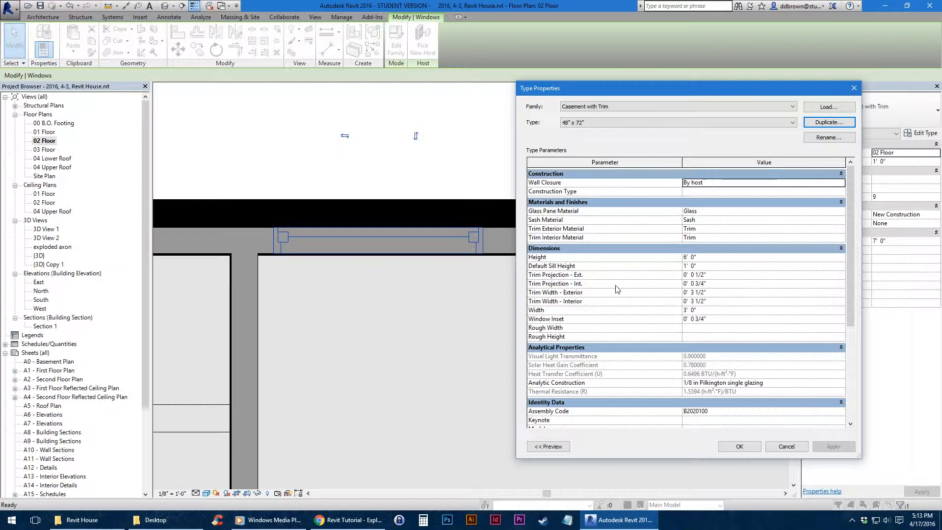
# Set the 48" x 72" type's width to 4' 0" and shift the window to 2'-6" from the bathroom partition
pyautogui.click(735, 311)
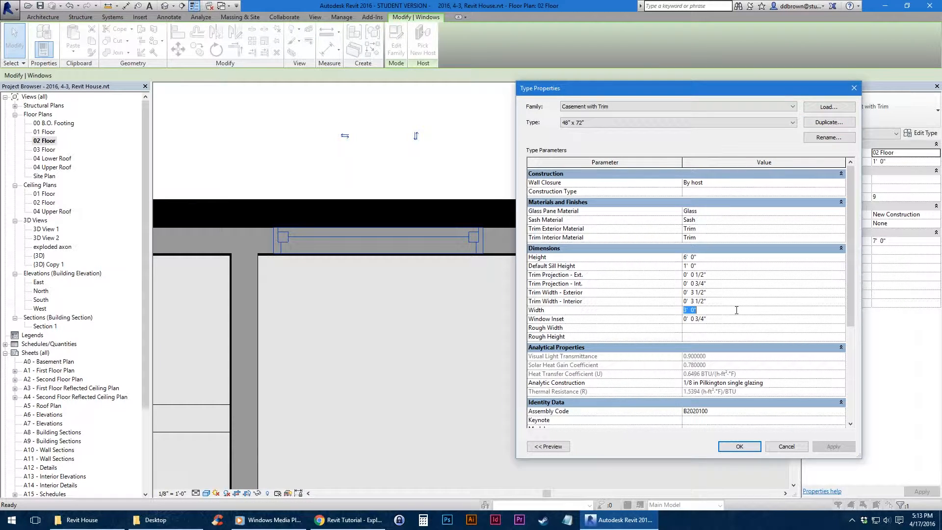
pyautogui.press('Tab')
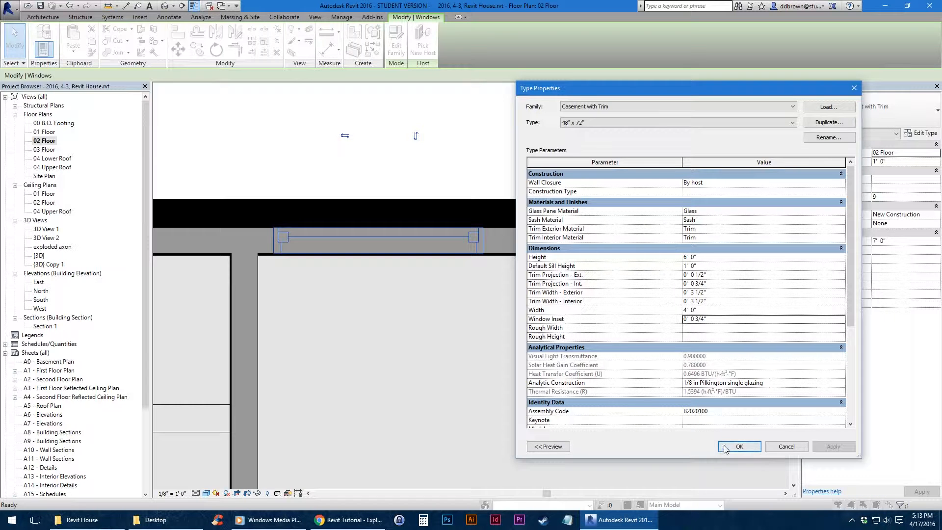
pyautogui.click(739, 446)
pyautogui.click(514, 294)
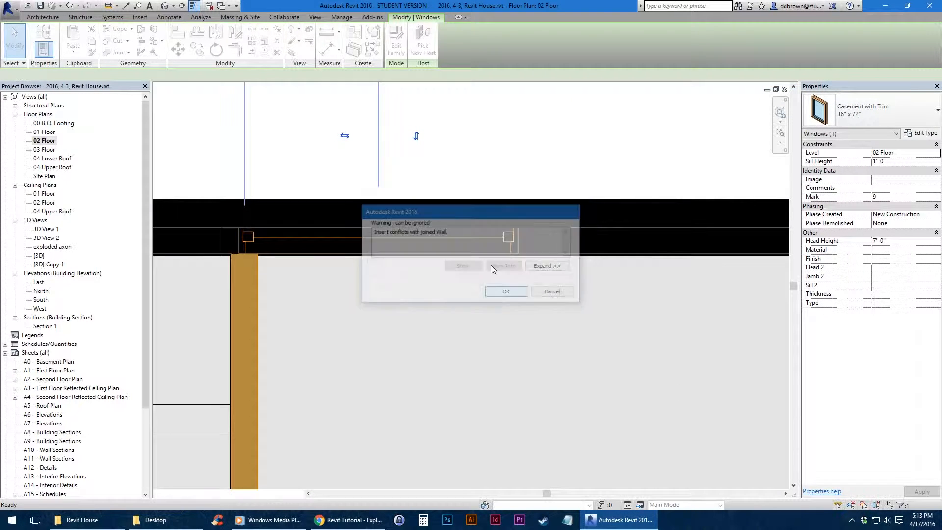
pyautogui.moveTo(442, 235); pyautogui.dragTo(482, 234)
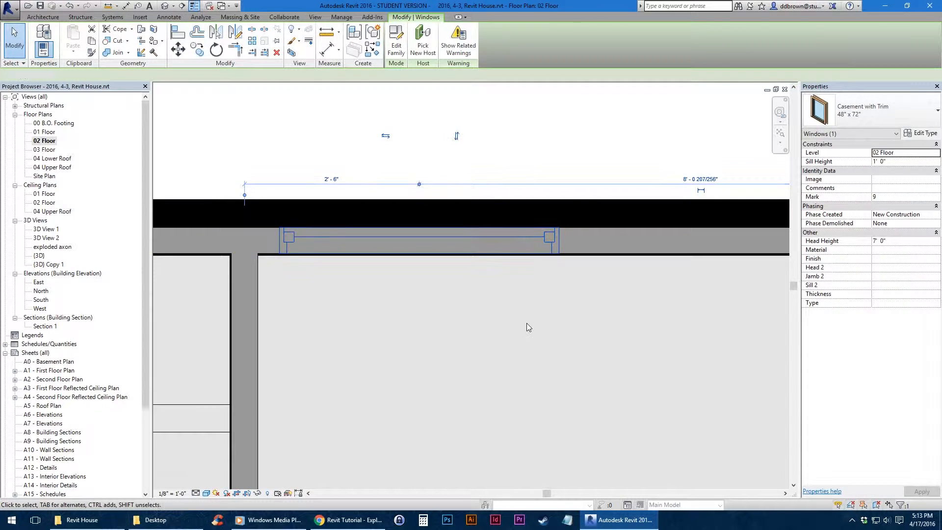
pyautogui.click(525, 326)
# Open the default 3D view and select the 48" x 72" casement window in the house's back wall
pyautogui.click(164, 6)
pyautogui.scroll(-3, 441, 301)
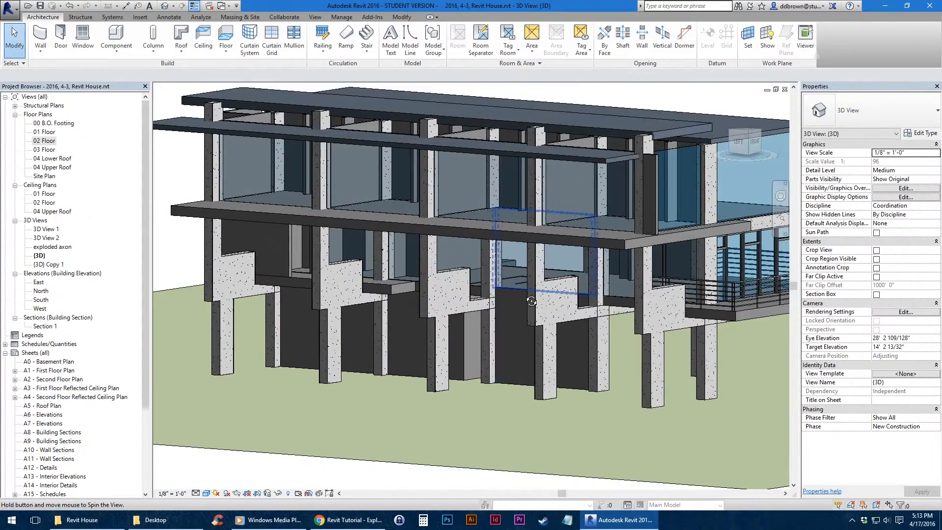
pyautogui.scroll(4, 440, 301)
pyautogui.keyDown('shift'); pyautogui.moveTo(440, 301); pyautogui.dragTo(552, 306, button='middle'); pyautogui.keyUp('shift')
pyautogui.scroll(3, 547, 310)
pyautogui.click(525, 338)
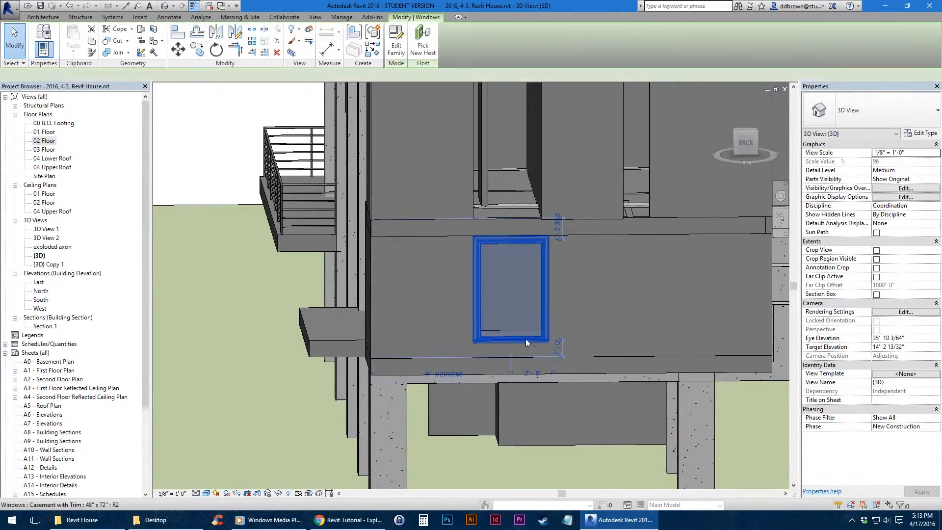
pyautogui.scroll(2, 526, 339)
pyautogui.keyDown('shift'); pyautogui.moveTo(525, 338); pyautogui.dragTo(534, 236, button='middle'); pyautogui.keyUp('shift')
pyautogui.moveTo(486, 277); pyautogui.dragTo(482, 291, button='middle')
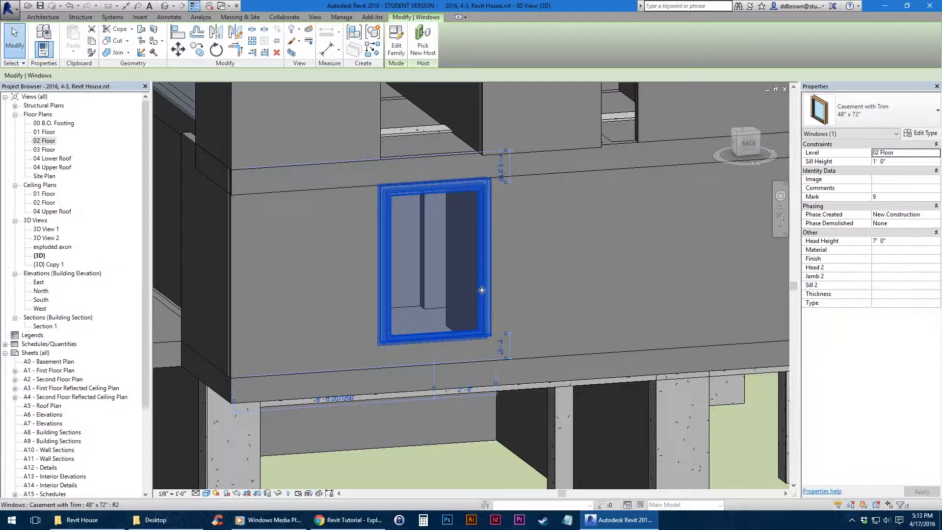
# Set the selected casement window's sill height to 3' 0" and change its type to 36" x 48"
pyautogui.click(908, 161)
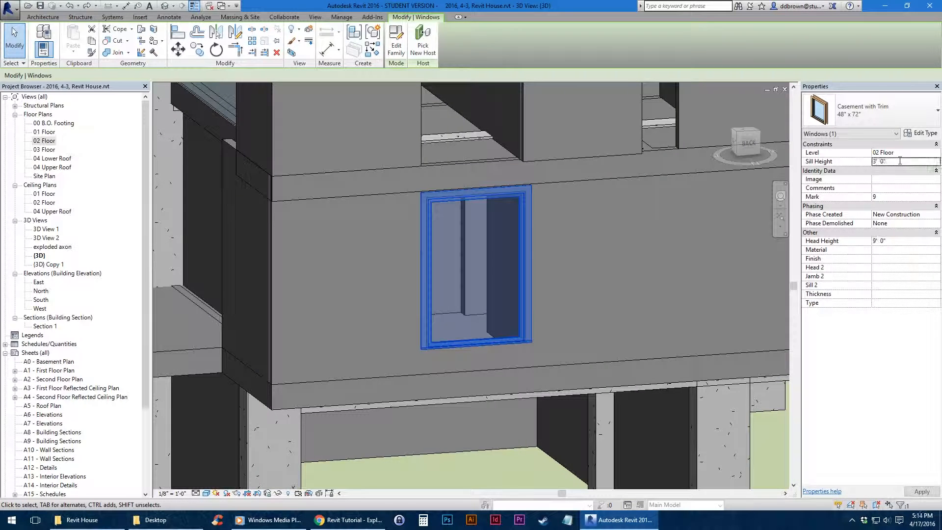
pyautogui.press('Tab')
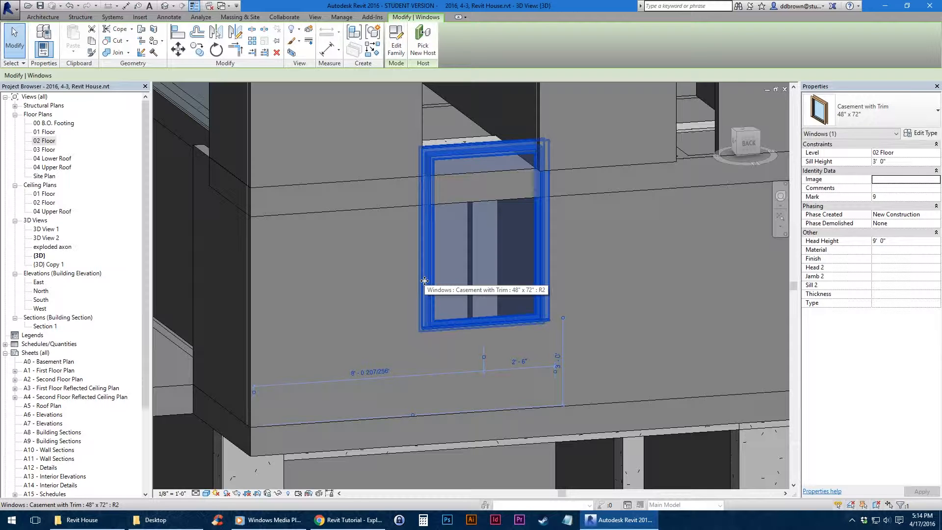
pyautogui.click(869, 104)
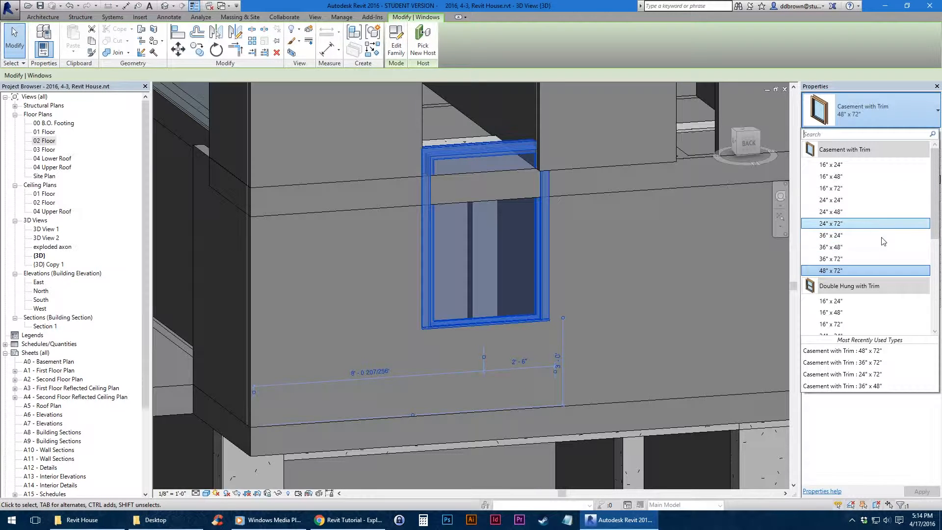
pyautogui.click(822, 245)
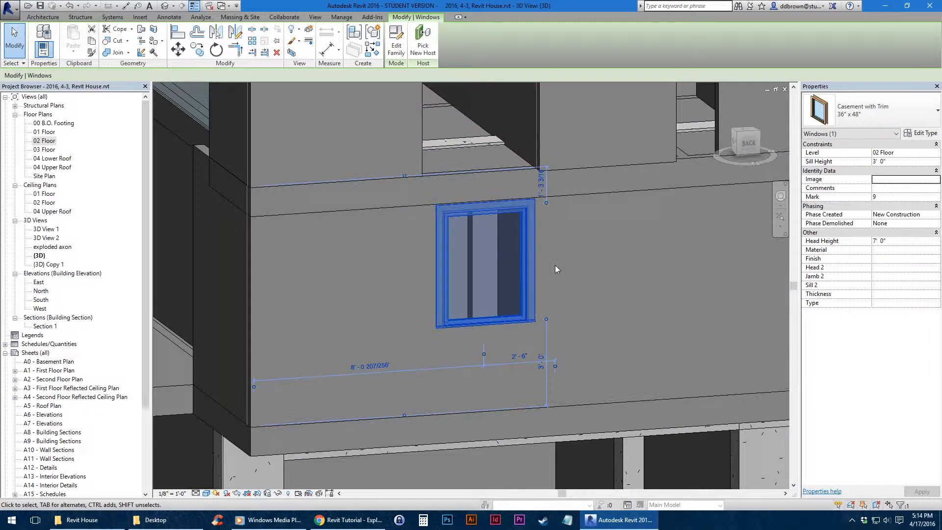
# Set the 36" x 48" casement window's sill height to 2' 6"
pyautogui.click(892, 160)
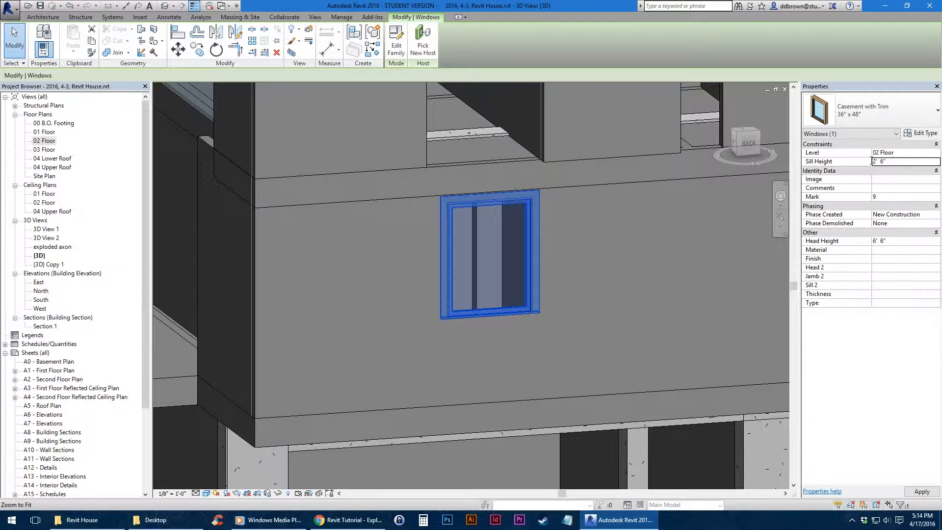
pyautogui.press('Return')
pyautogui.moveTo(485, 315); pyautogui.dragTo(512, 298, button='middle')
pyautogui.scroll(-2, 512, 297)
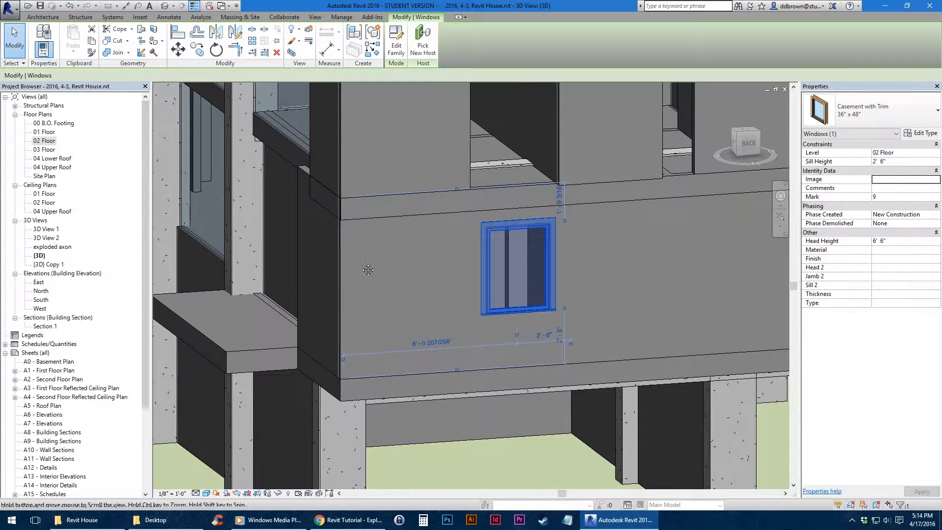
pyautogui.keyDown('shift'); pyautogui.moveTo(367, 270); pyautogui.dragTo(405, 263, button='middle'); pyautogui.keyUp('shift')
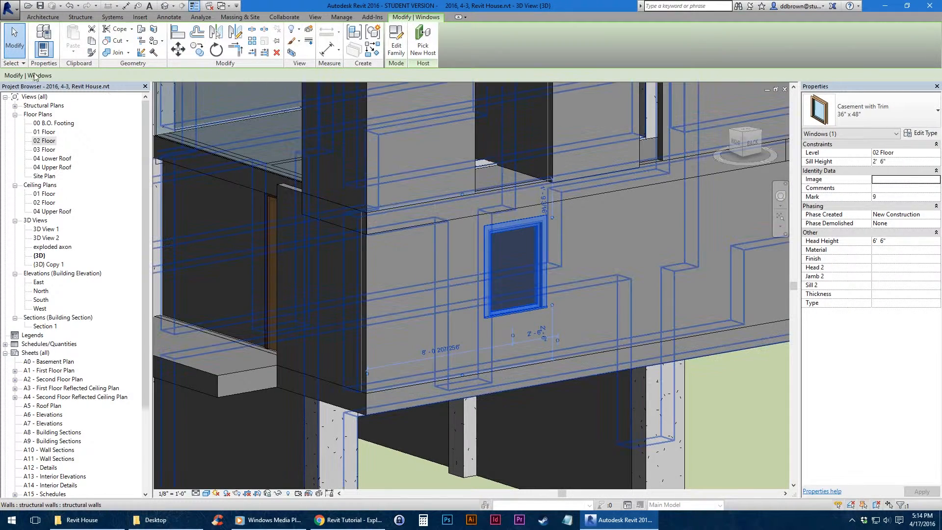
# Start placing a window and load the Combination Rtp with Trim family from the Windows folder of the US Imperial library
pyautogui.click(42, 17)
pyautogui.click(109, 39)
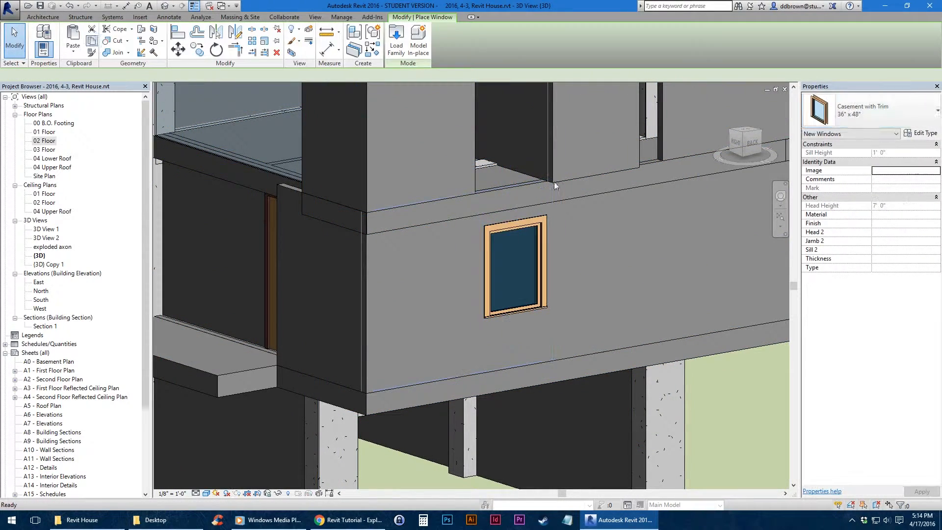
pyautogui.click(873, 104)
pyautogui.scroll(-5, 876, 261)
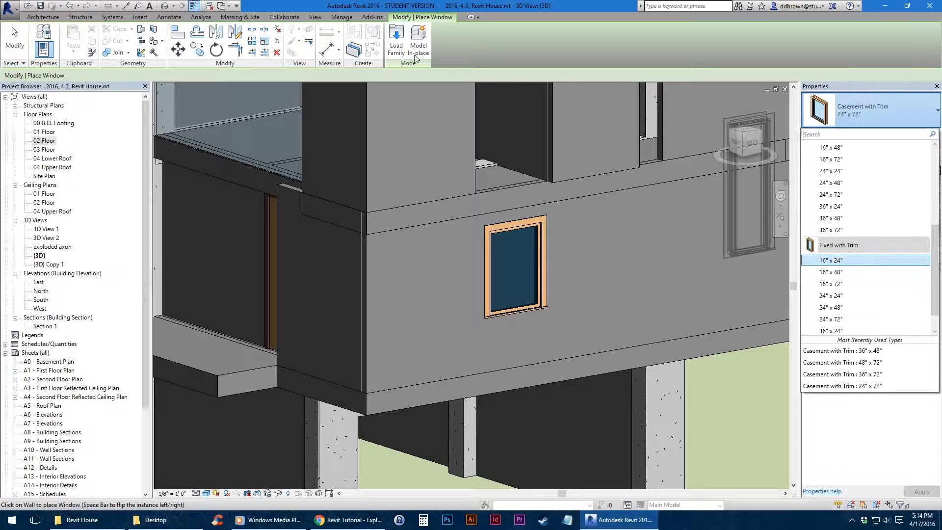
pyautogui.click(396, 42)
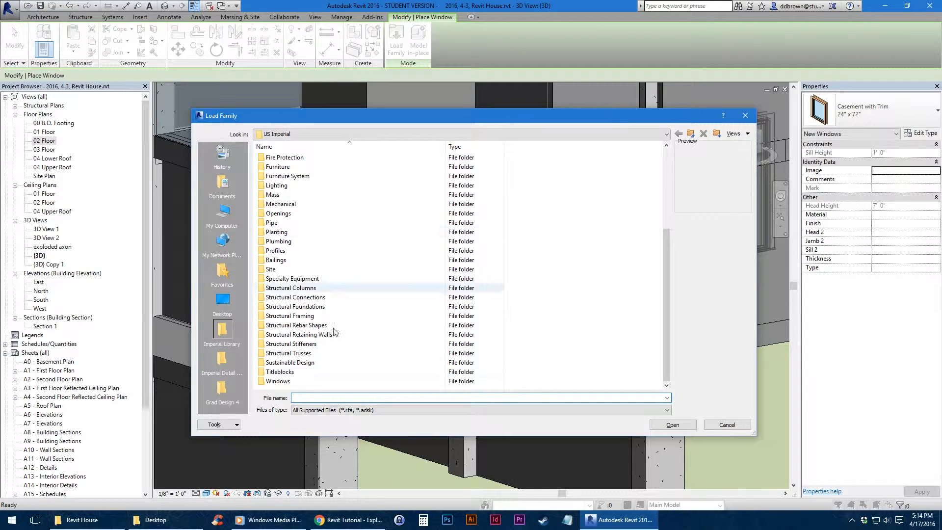
pyautogui.doubleClick(302, 382)
pyautogui.click(305, 204)
pyautogui.click(300, 222)
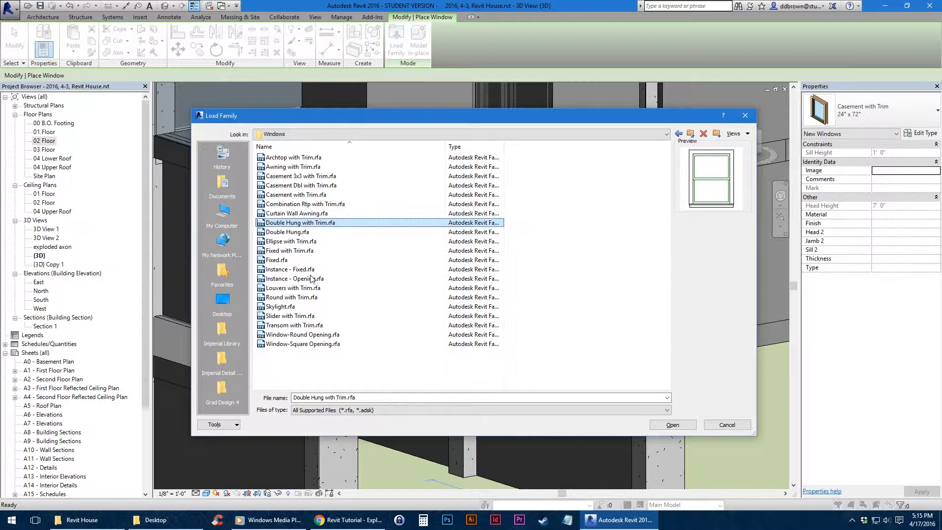
pyautogui.click(302, 325)
pyautogui.click(316, 205)
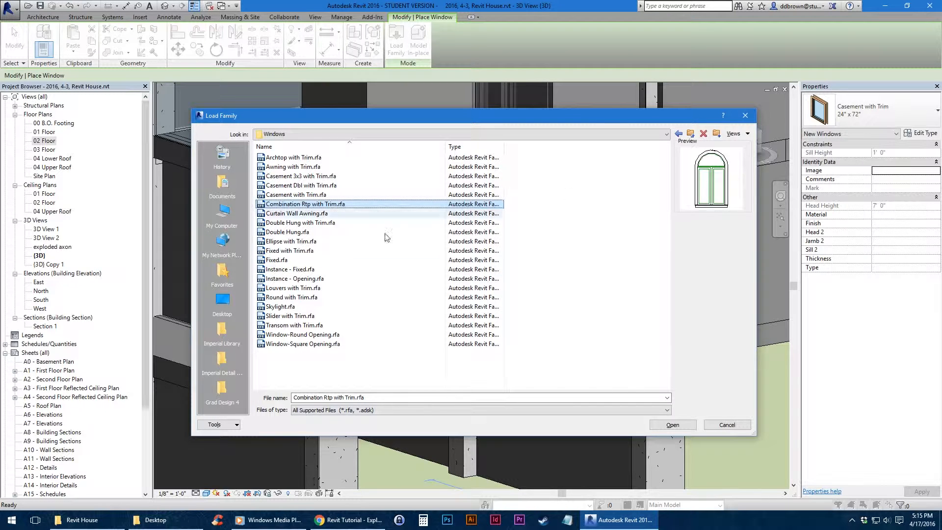
pyautogui.click(673, 425)
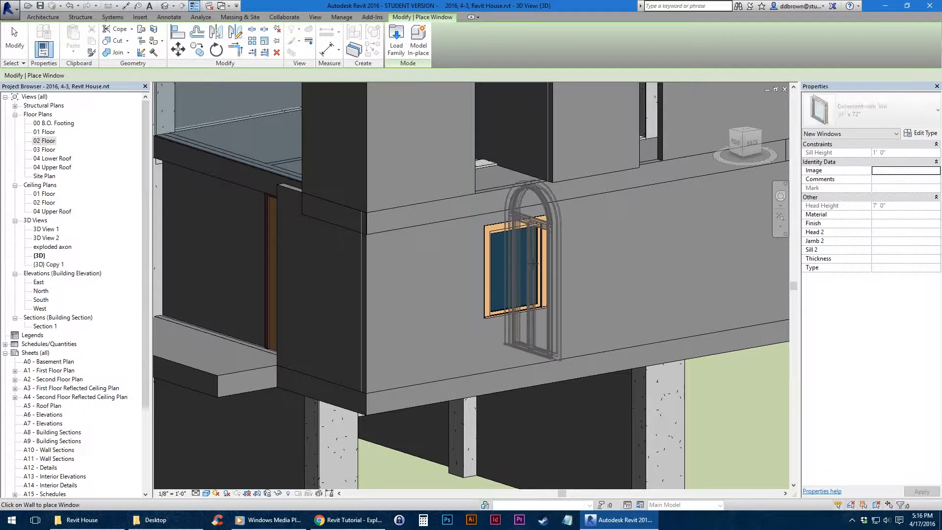
# Place a Combination Rtp with Trim 36" x 48" window in the back wall, to the right of the casement window
pyautogui.moveTo(633, 200); pyautogui.dragTo(543, 212, button='middle')
pyautogui.click(891, 104)
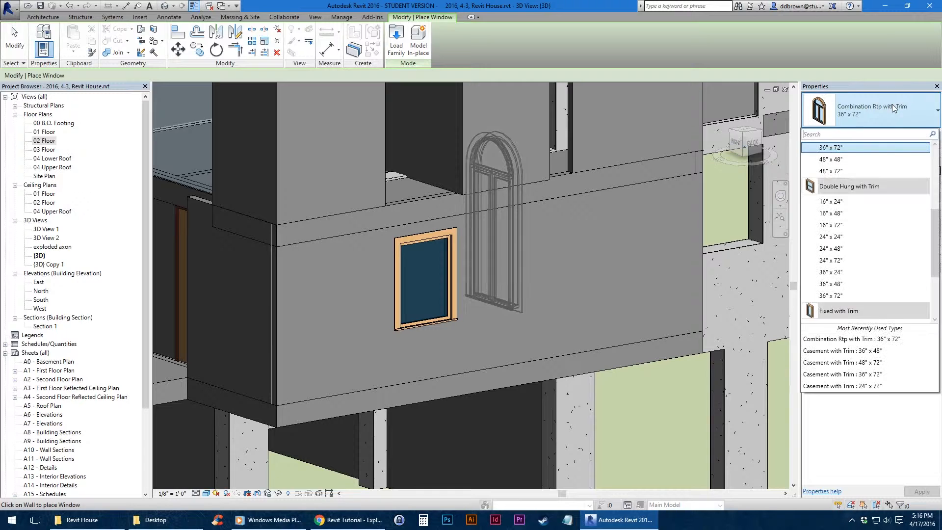
pyautogui.scroll(2, 872, 210)
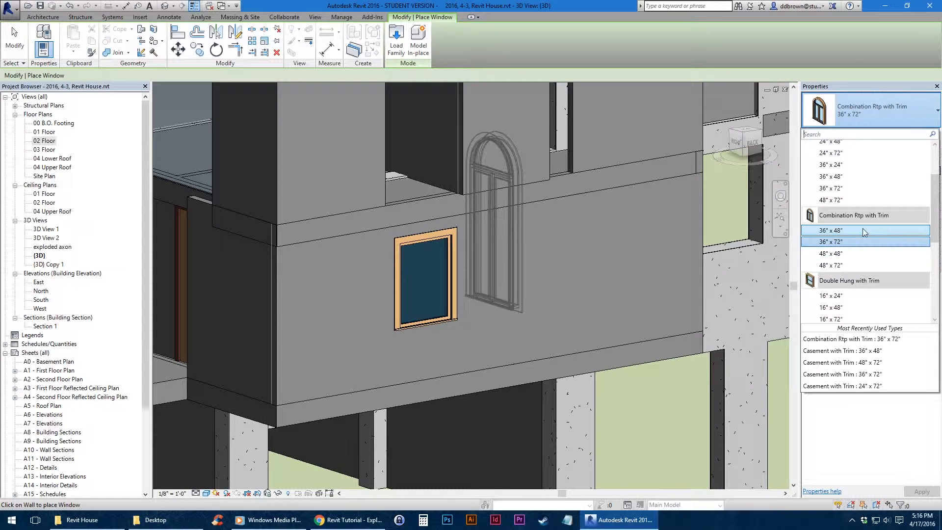
pyautogui.click(863, 230)
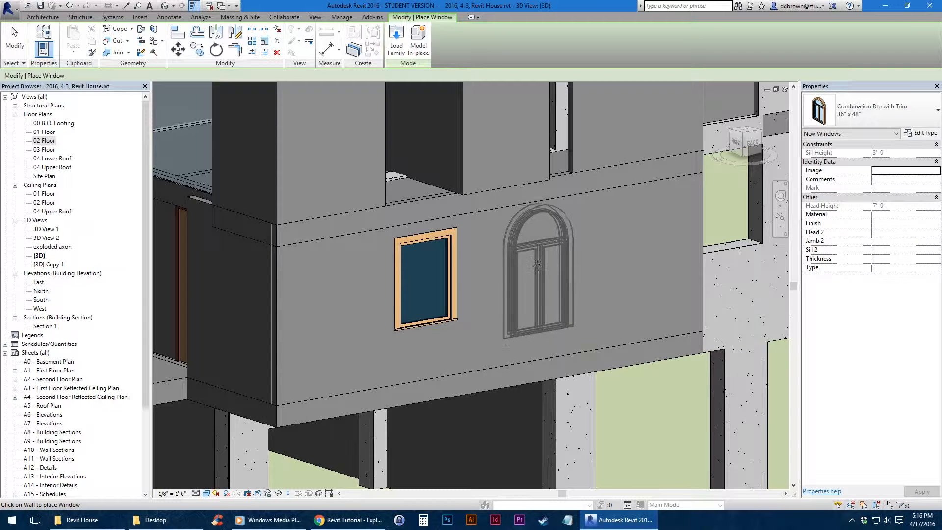
pyautogui.click(539, 274)
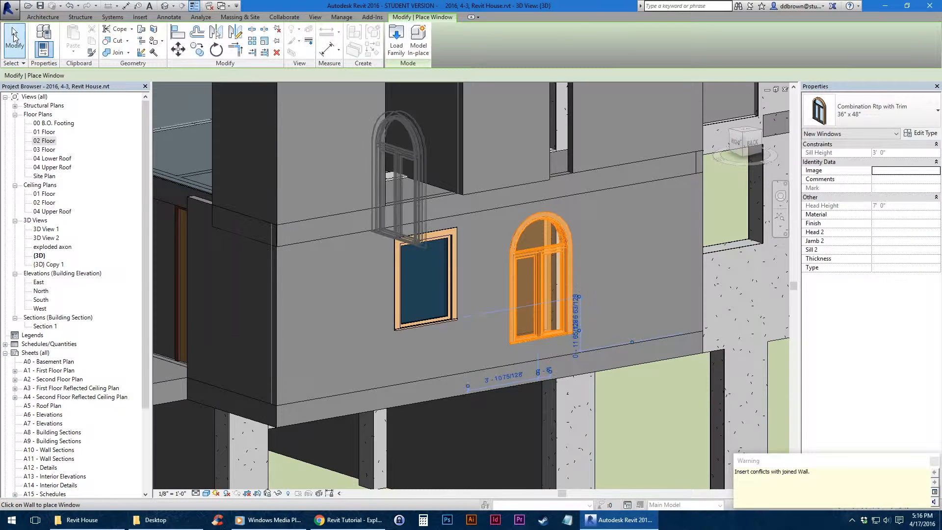
pyautogui.press('Escape')
pyautogui.press('Escape')
pyautogui.moveTo(542, 232); pyautogui.dragTo(391, 237, button='middle')
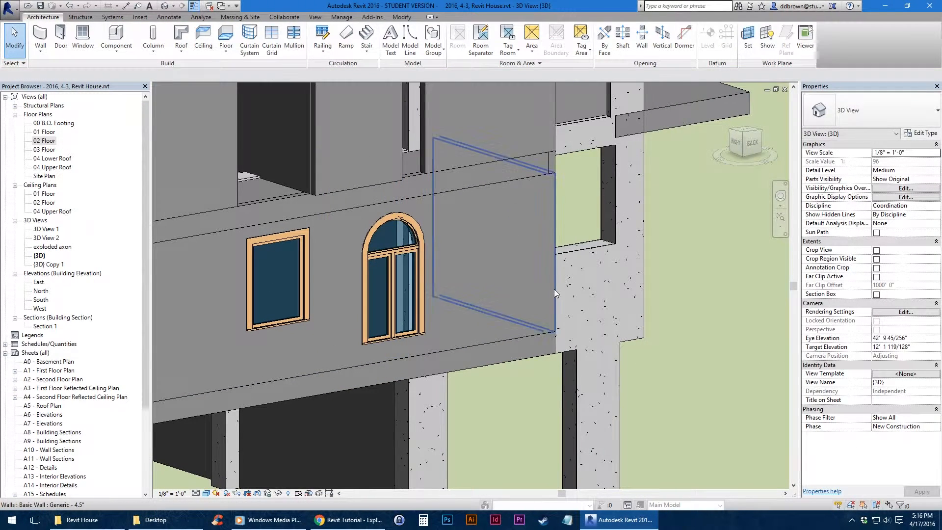
pyautogui.scroll(-3, 555, 290)
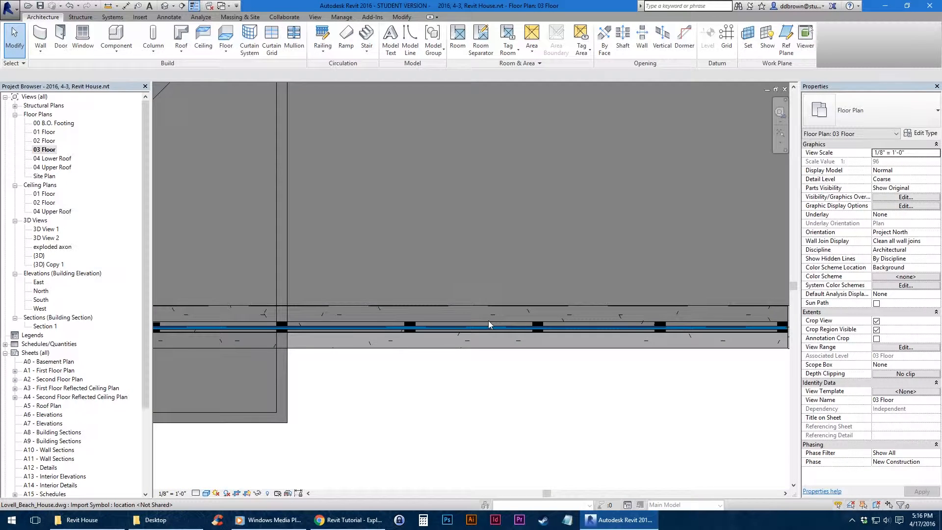
pyautogui.scroll(1, 487, 324)
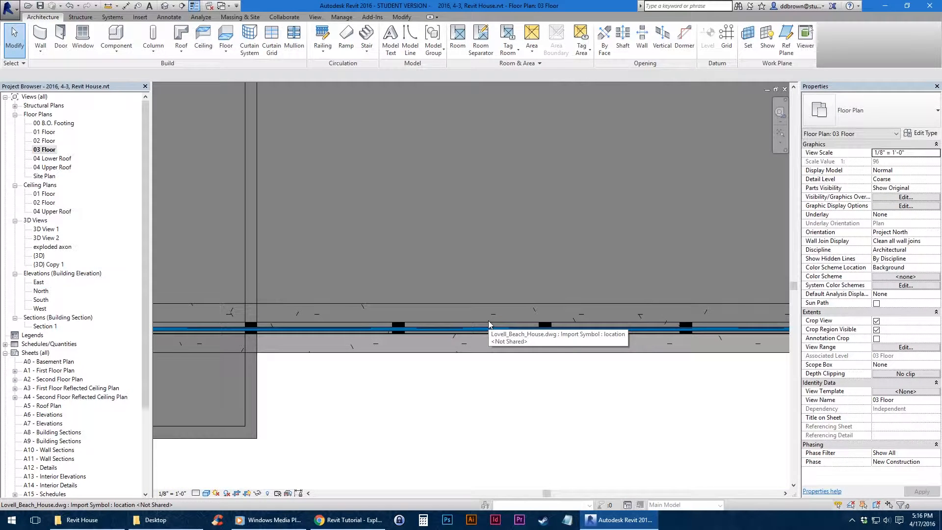
pyautogui.click(40, 39)
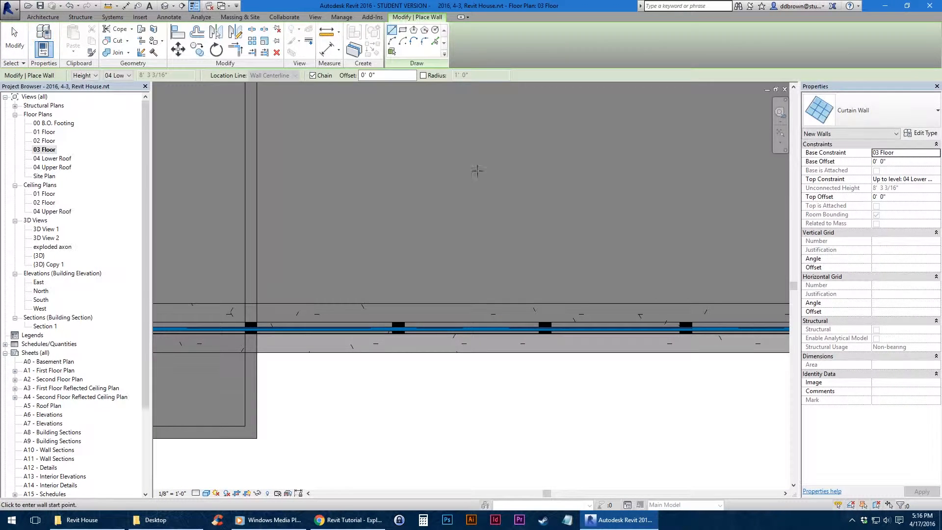
pyautogui.click(869, 104)
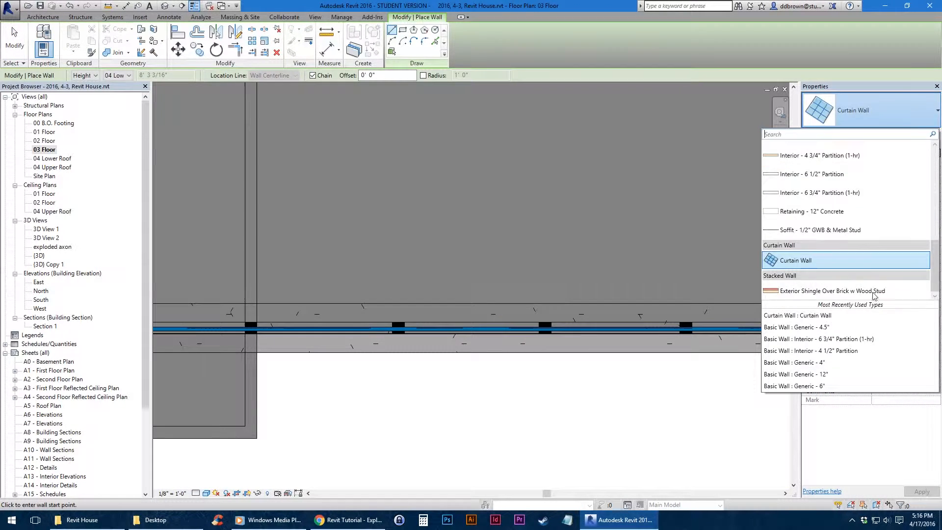
pyautogui.click(799, 261)
pyautogui.scroll(-3, 385, 315)
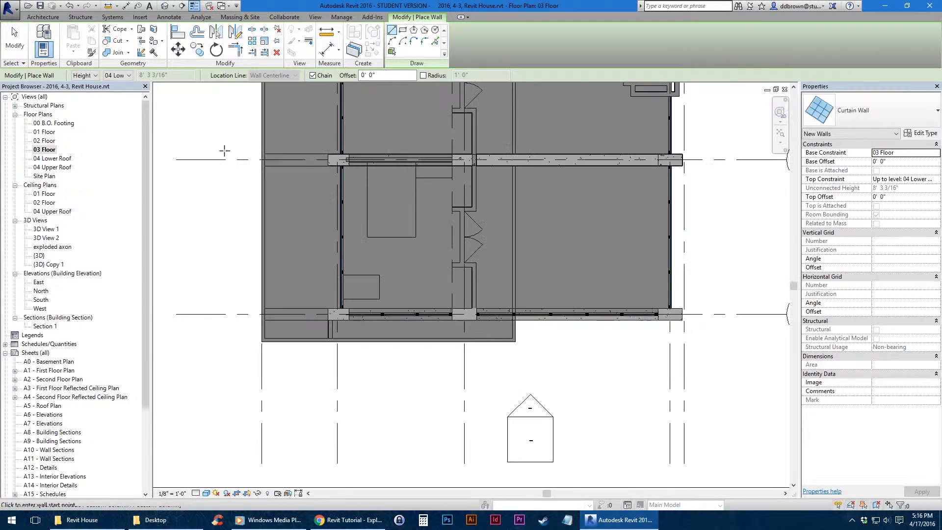
pyautogui.press('Escape')
pyautogui.press('Escape')
# Return to the 3D view and examine the front facade's 03 Floor curtain wall and the gridded curtain wall below it
pyautogui.click(164, 6)
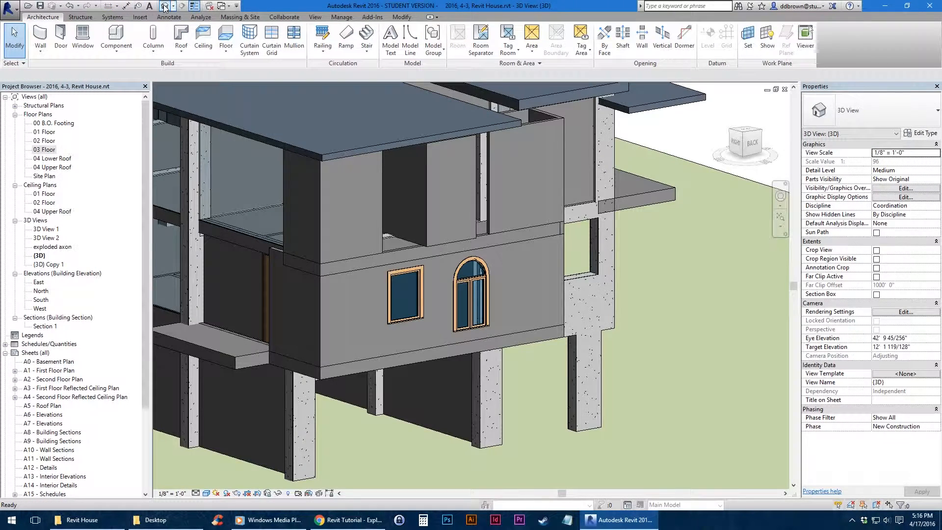
pyautogui.scroll(-3, 303, 153)
pyautogui.keyDown('shift'); pyautogui.moveTo(303, 153); pyautogui.dragTo(545, 274, button='middle'); pyautogui.keyUp('shift')
pyautogui.scroll(3, 479, 347)
pyautogui.click(431, 298)
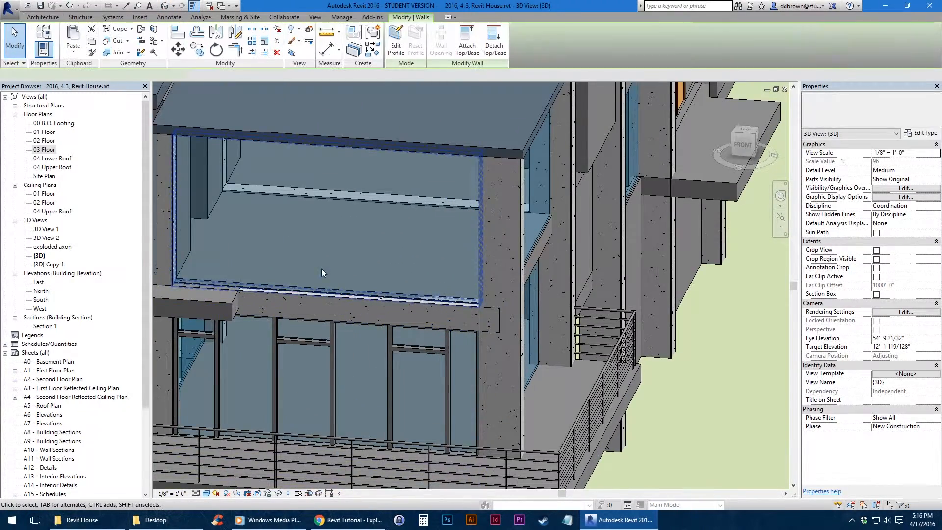
pyautogui.scroll(1, 439, 188)
pyautogui.moveTo(439, 188); pyautogui.dragTo(566, 260, button='middle')
pyautogui.keyDown('shift'); pyautogui.moveTo(502, 302); pyautogui.dragTo(438, 350, button='middle'); pyautogui.keyUp('shift')
pyautogui.moveTo(469, 432); pyautogui.dragTo(463, 343, button='middle')
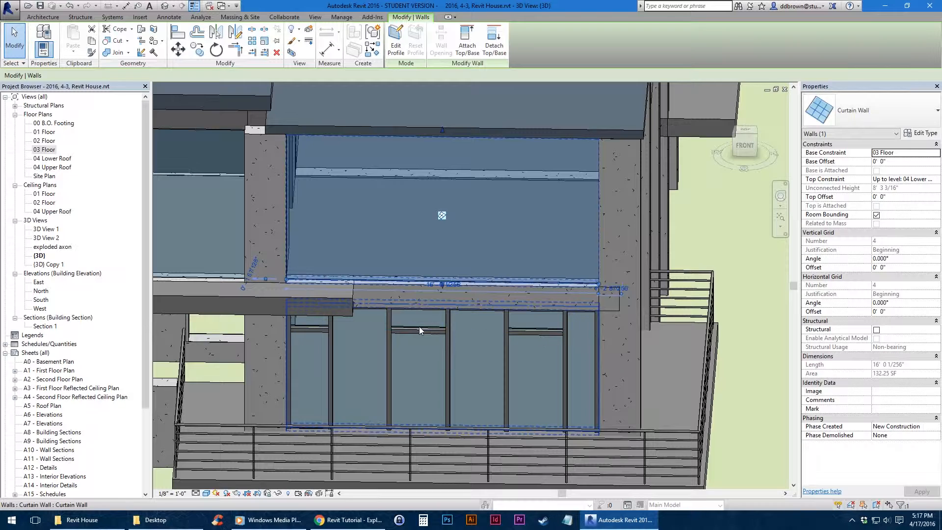
pyautogui.click(368, 329)
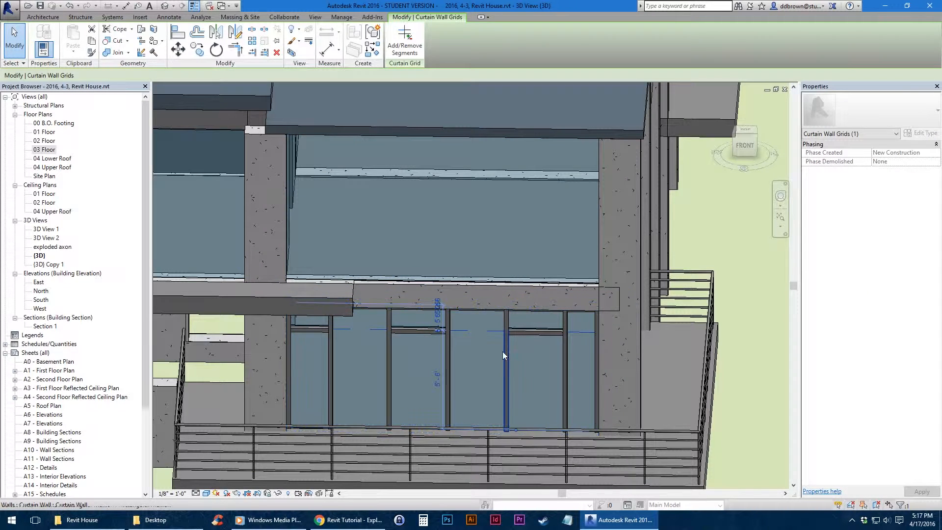
# In the 03 Floor plan, place a vertical curtain grid line on the front curtain wall, aligned with the first intermediate mullion from the left
pyautogui.doubleClick(45, 150)
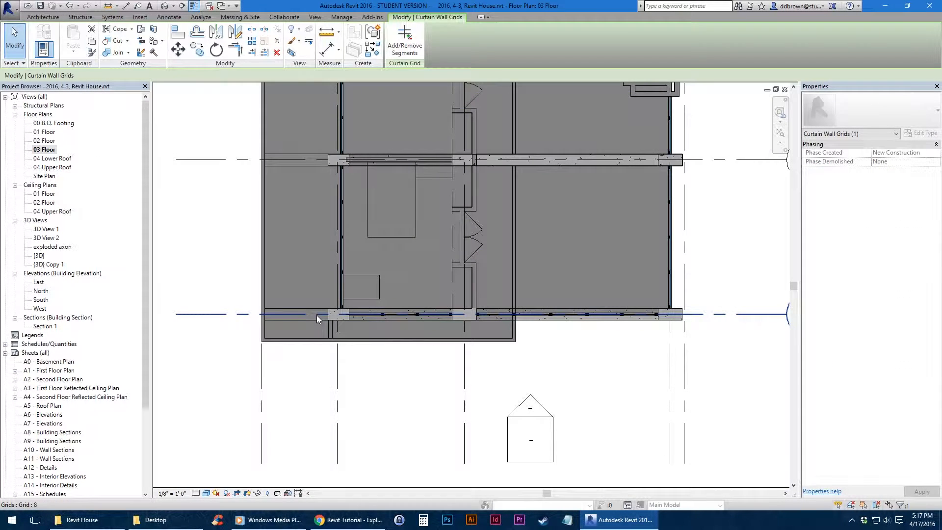
pyautogui.scroll(5, 319, 323)
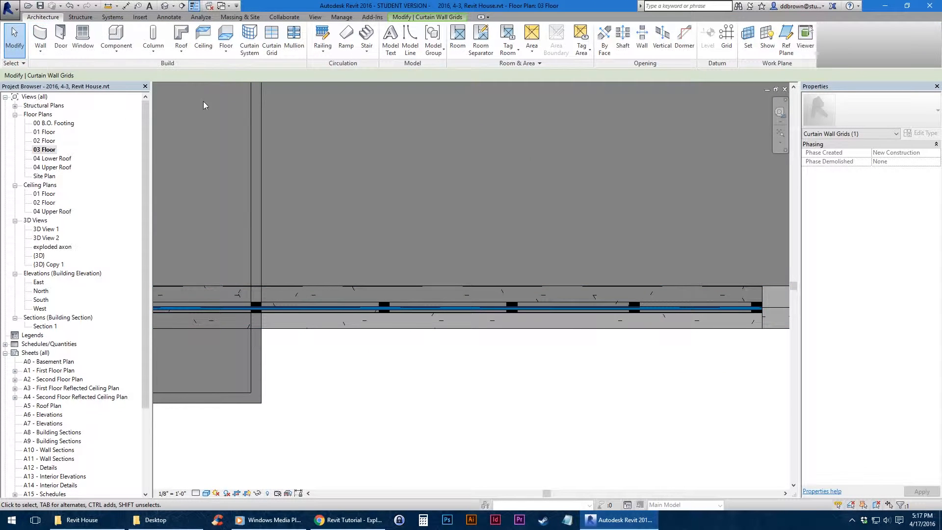
pyautogui.click(265, 45)
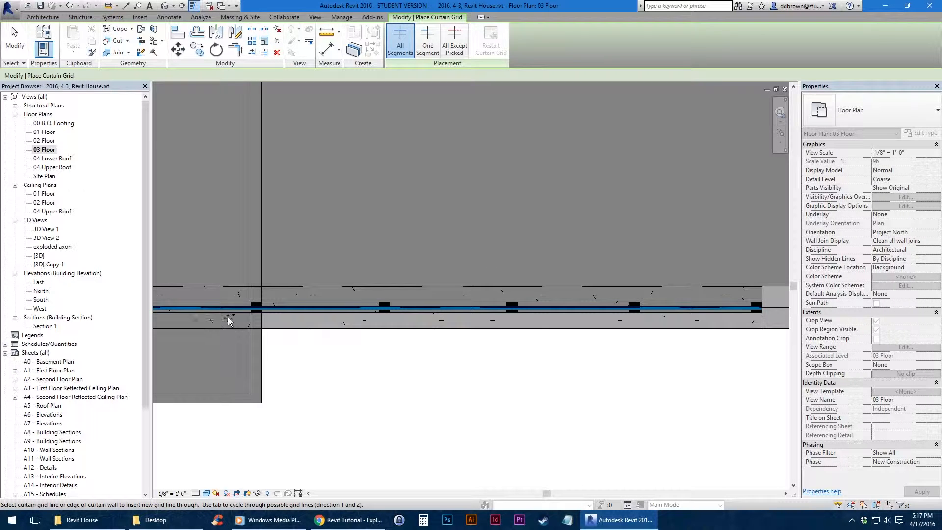
pyautogui.moveTo(228, 317); pyautogui.dragTo(330, 317, button='middle')
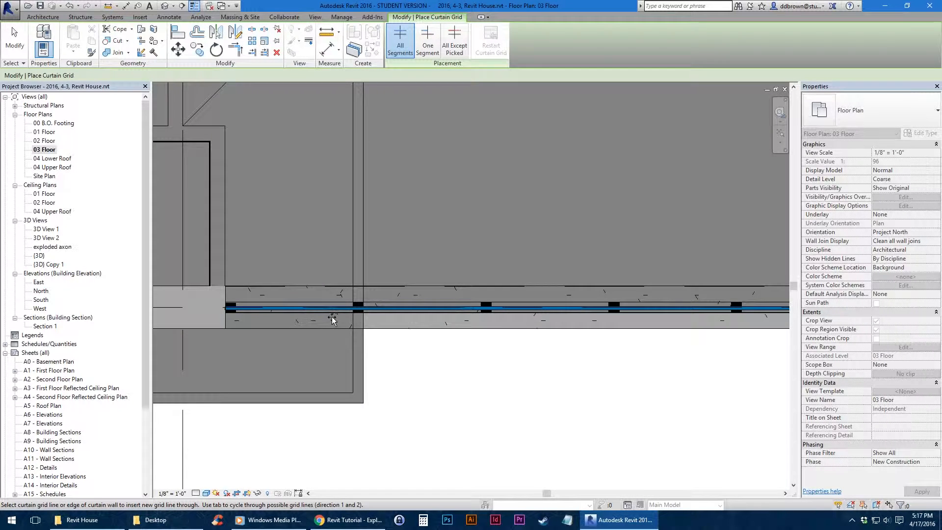
pyautogui.scroll(5, 333, 318)
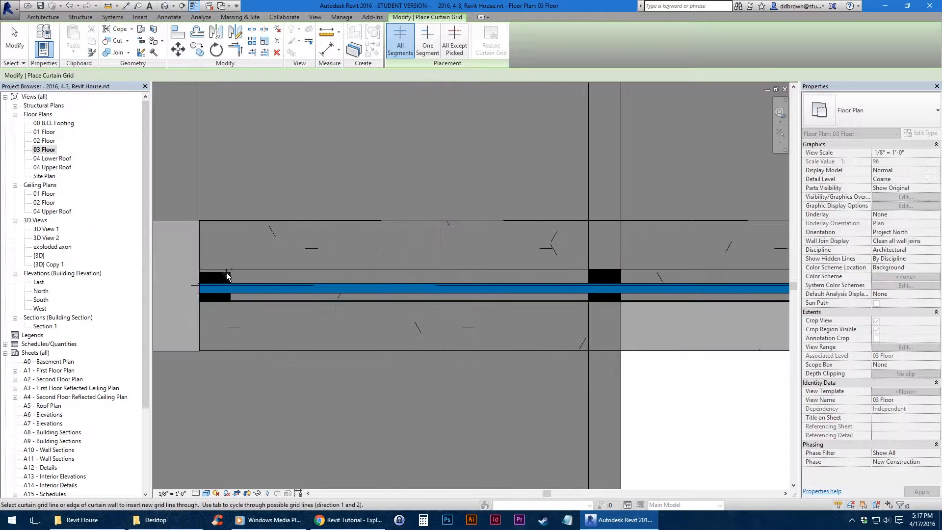
pyautogui.moveTo(616, 275); pyautogui.dragTo(395, 274, button='middle')
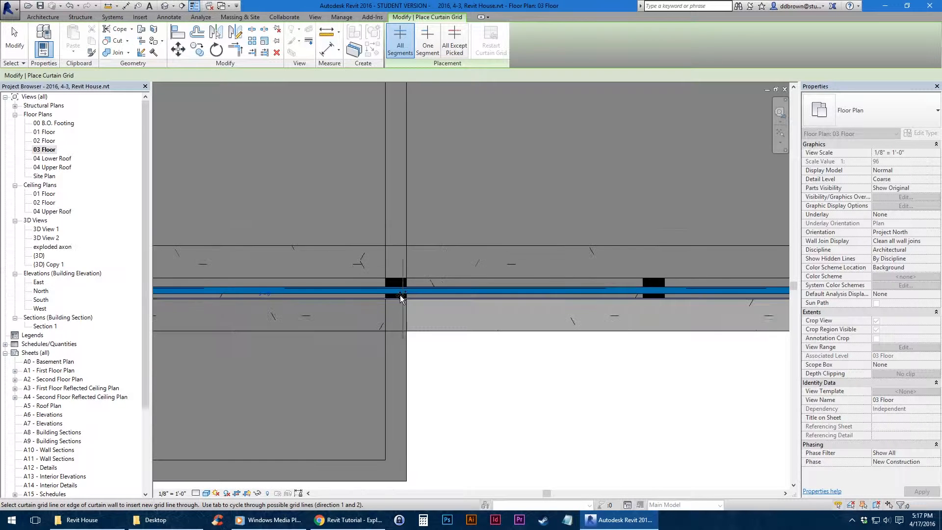
pyautogui.scroll(1, 401, 292)
pyautogui.scroll(-1, 400, 293)
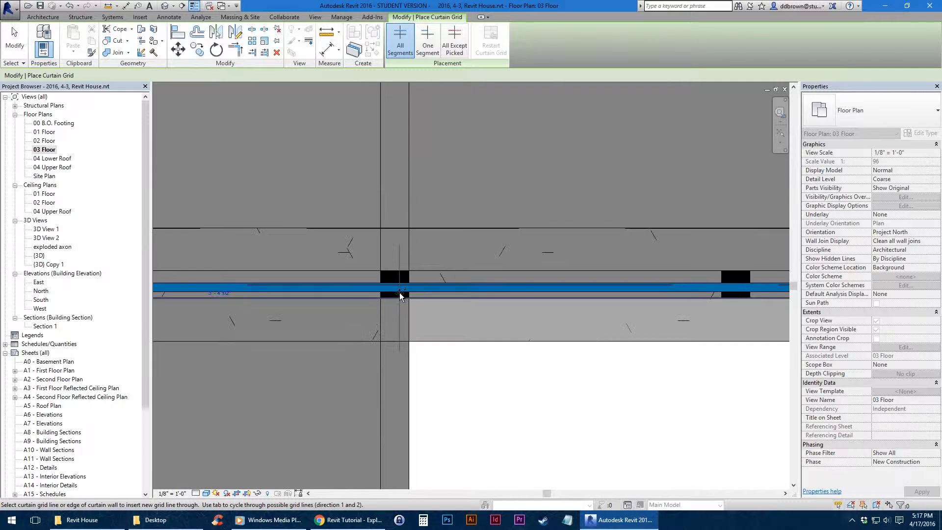
pyautogui.scroll(5, 399, 292)
pyautogui.scroll(-5, 399, 292)
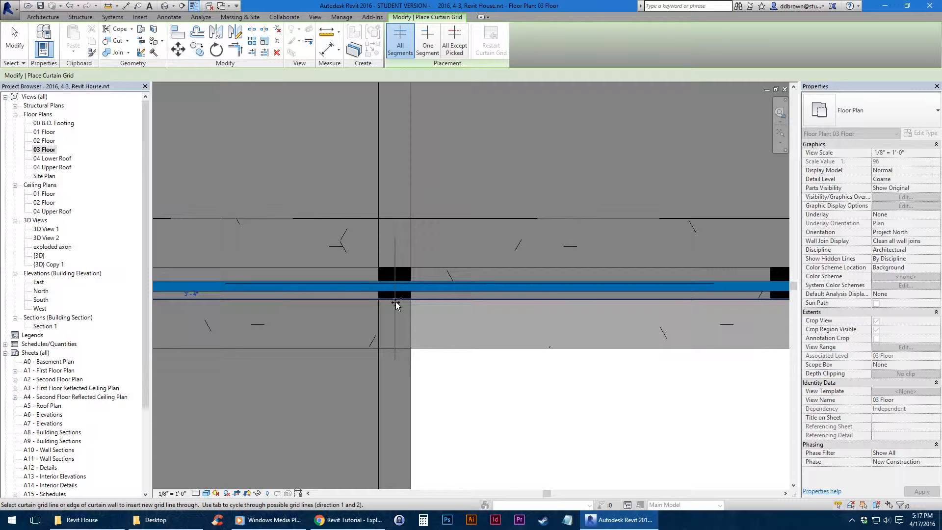
pyautogui.click(395, 302)
# Place three more vertical grid lines aligned with the remaining intermediate mullions of the front curtain wall, and return to the 3D view
pyautogui.scroll(3, 393, 287)
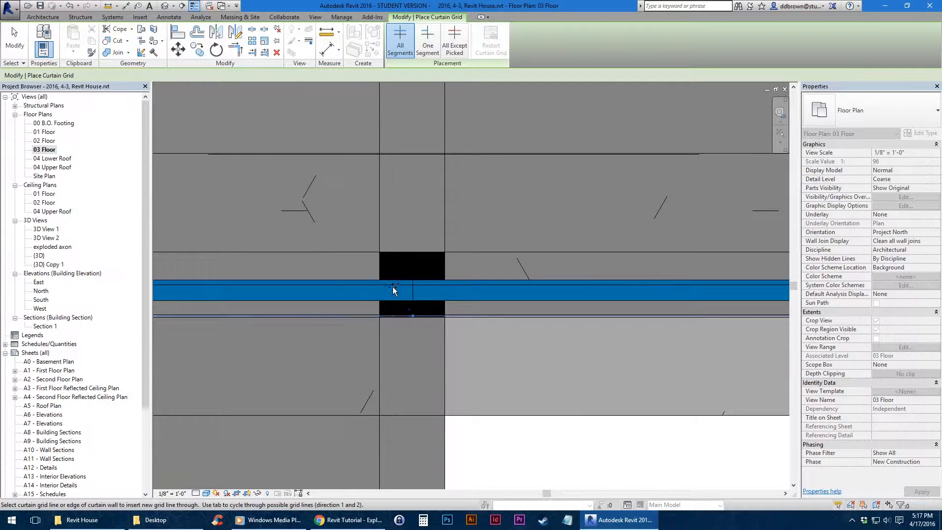
pyautogui.scroll(2, 392, 286)
pyautogui.scroll(-5, 435, 287)
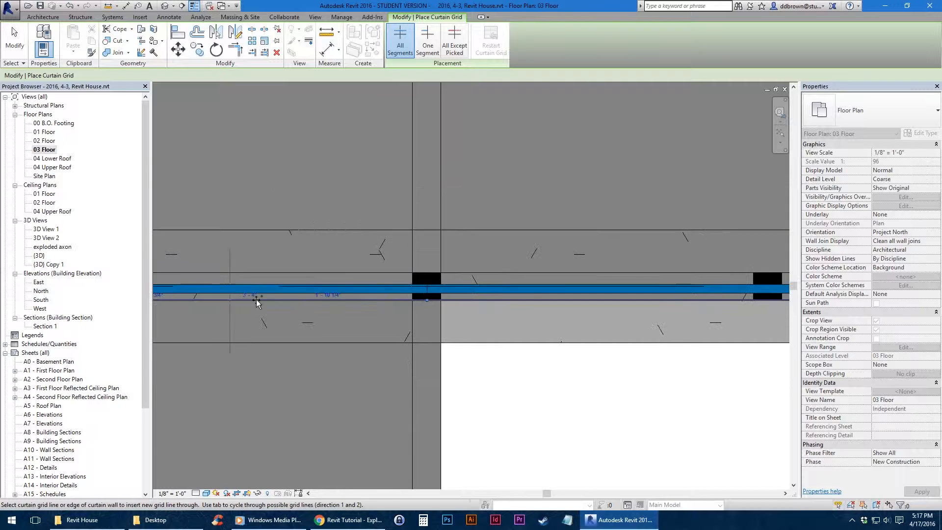
pyautogui.moveTo(514, 299); pyautogui.dragTo(246, 303, button='middle')
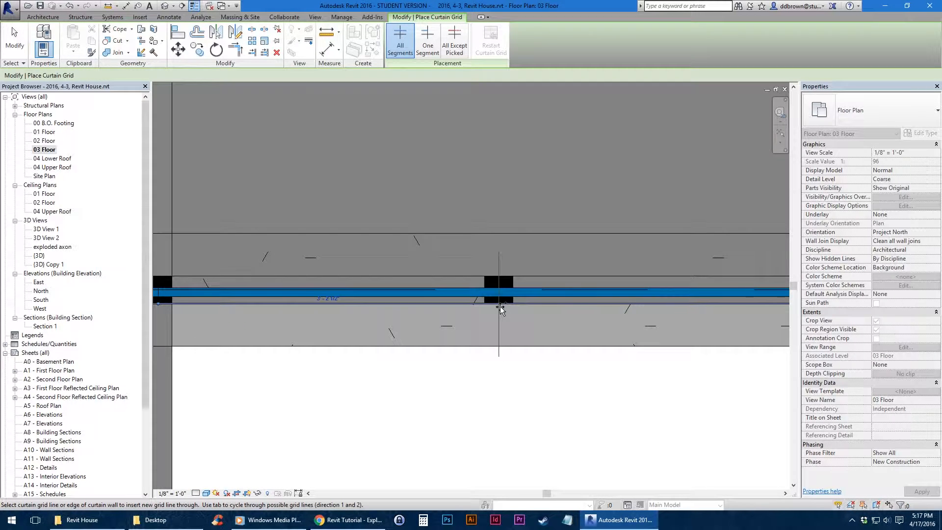
pyautogui.moveTo(577, 306); pyautogui.dragTo(195, 306, button='middle')
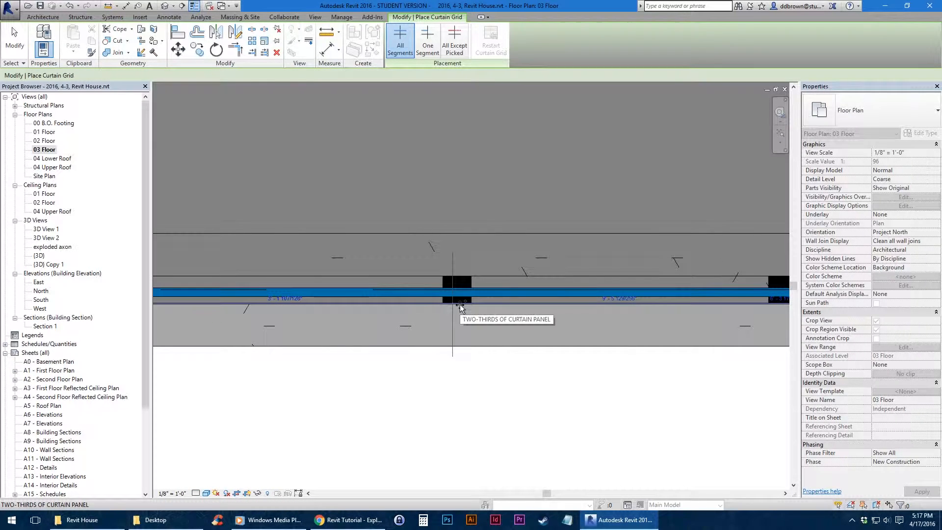
pyautogui.scroll(2, 459, 304)
pyautogui.scroll(-3, 457, 305)
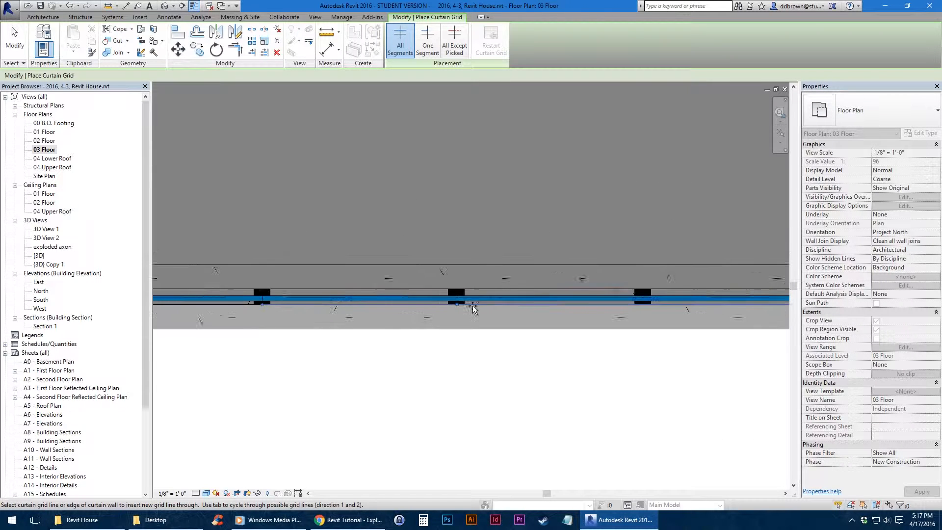
pyautogui.moveTo(472, 305); pyautogui.dragTo(353, 307, button='middle')
pyautogui.scroll(3, 352, 307)
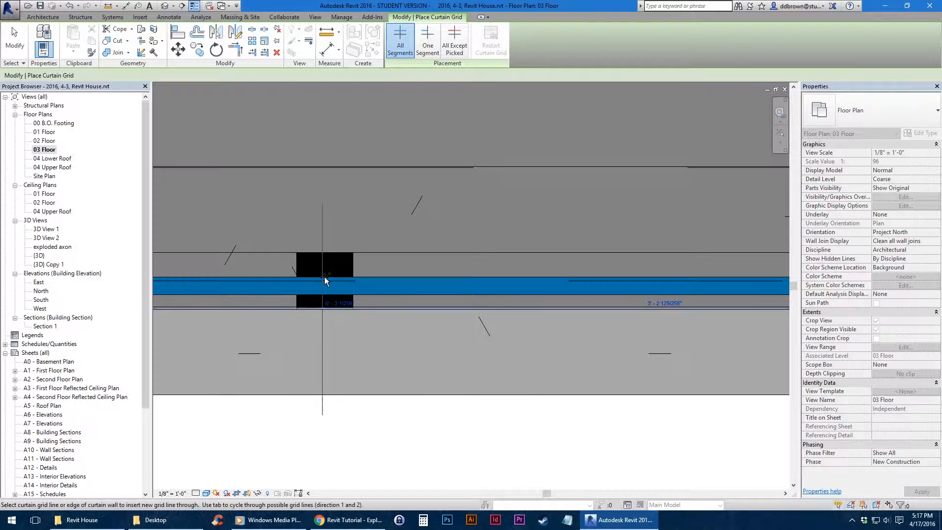
pyautogui.scroll(-3, 324, 277)
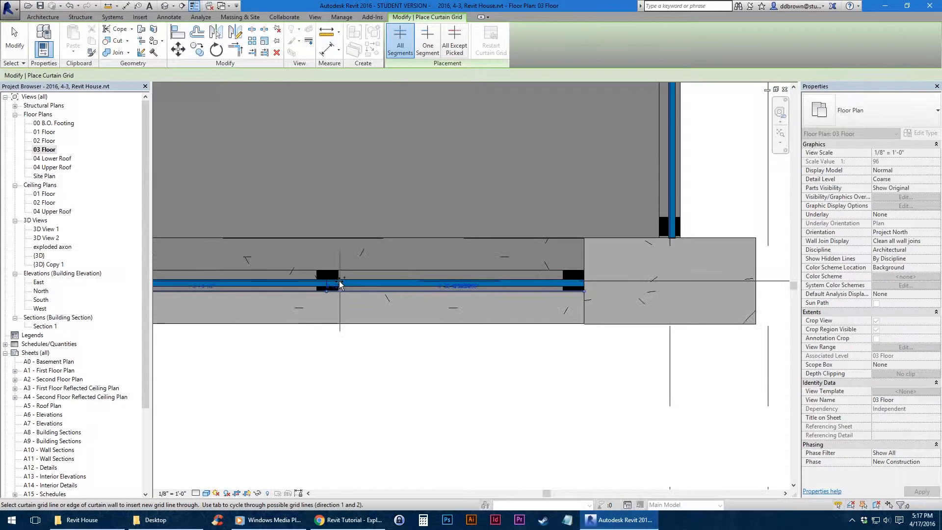
pyautogui.click(166, 6)
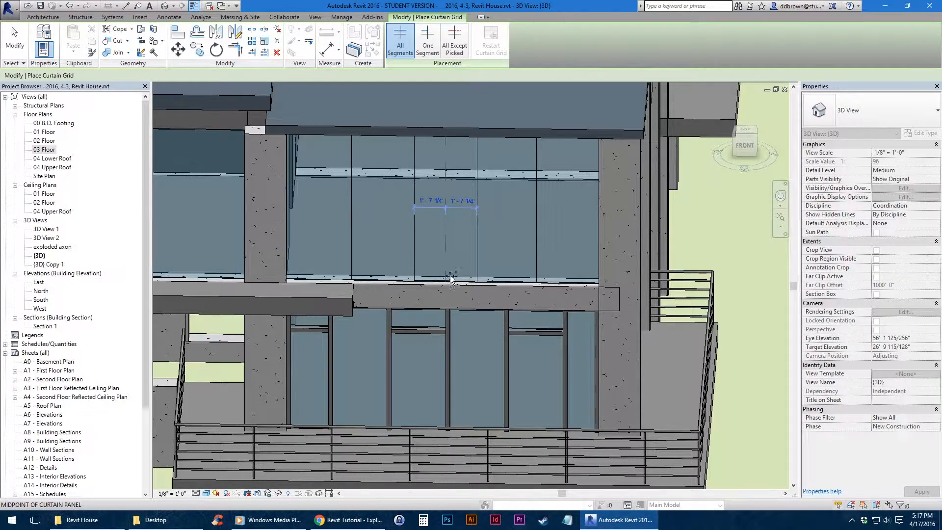
pyautogui.press('Escape')
pyautogui.press('Escape')
# Try to set the spacing between the third and fourth vertical grid lines of the upper curtain wall to 3'
pyautogui.moveTo(460, 227); pyautogui.dragTo(426, 270, button='middle')
pyautogui.click(476, 269)
pyautogui.scroll(3, 483, 264)
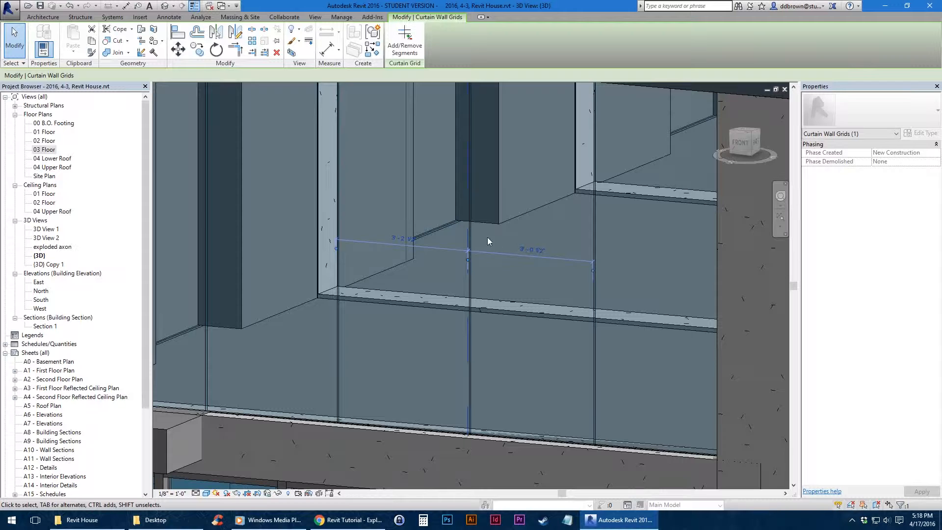
pyautogui.scroll(-1, 483, 238)
pyautogui.scroll(-1, 429, 289)
pyautogui.scroll(1, 429, 289)
pyautogui.click(516, 271)
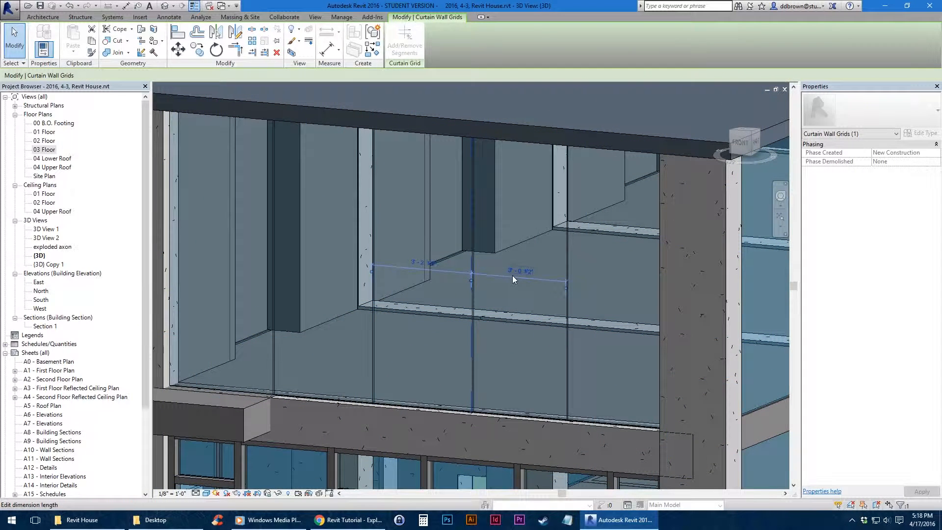
pyautogui.write('3')
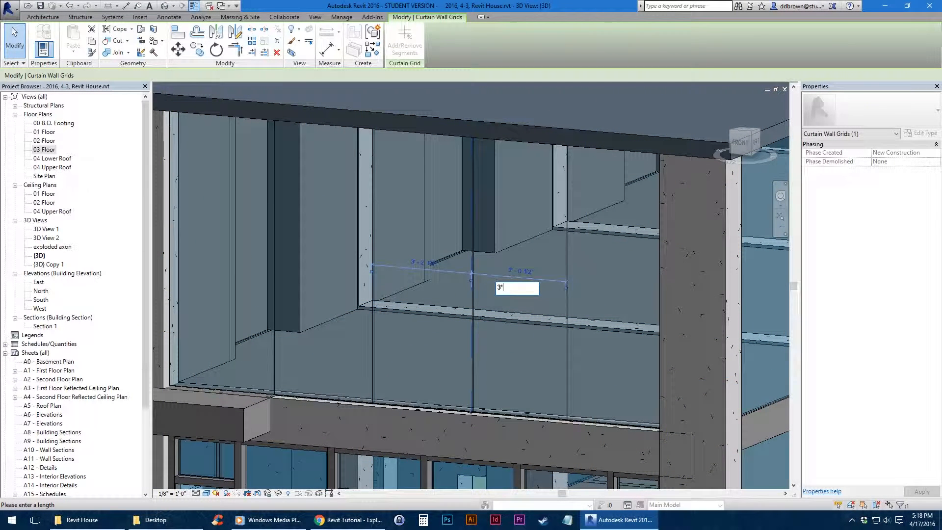
pyautogui.write("'")
pyautogui.press('Return')
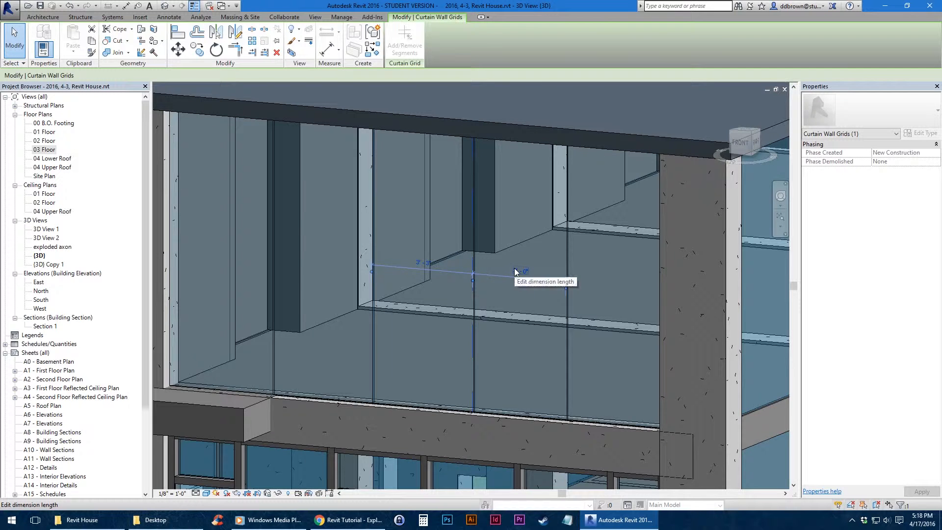
# Try to set the fourth vertical grid line 3' from the curtain wall's right end, and undo both spacing changes
pyautogui.scroll(-1, 514, 267)
pyautogui.click(551, 331)
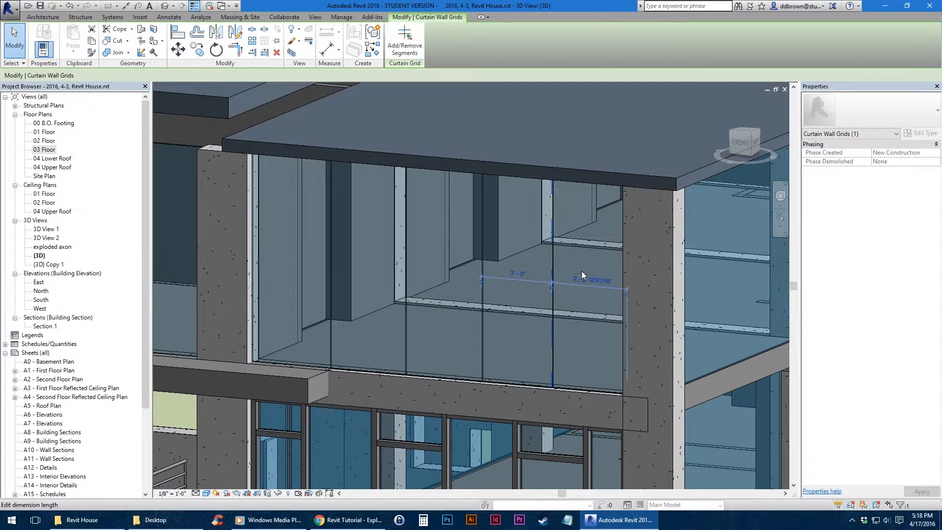
pyautogui.write("3'")
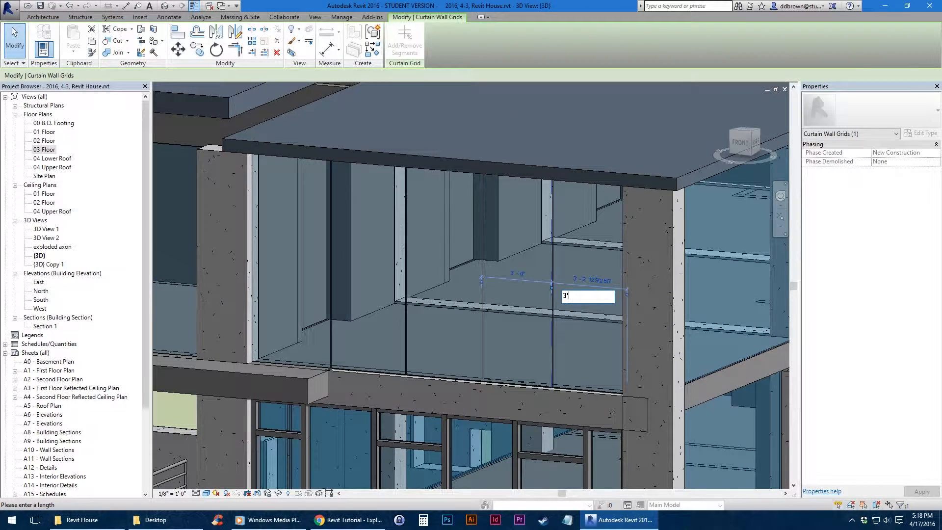
pyautogui.press('Return')
pyautogui.hotkey('ctrl', 'z')
pyautogui.hotkey('ctrl', 'z')
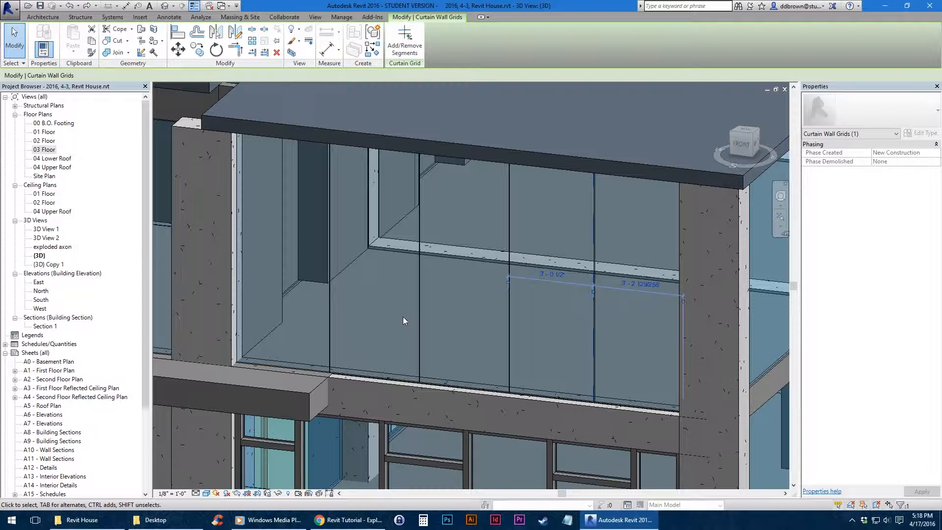
# Add three horizontal grid lines to the upper curtain wall: one at mid-height and one at the midpoint of each resulting half
pyautogui.click(43, 17)
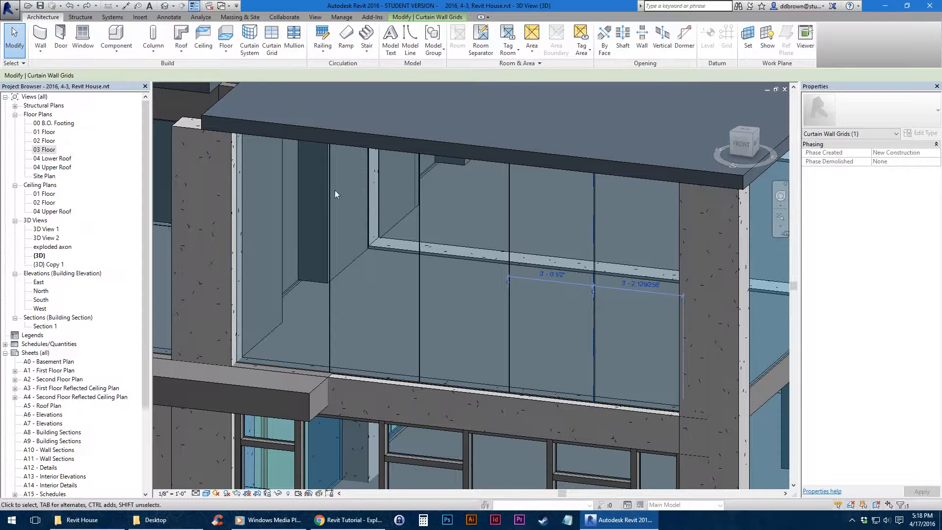
pyautogui.click(250, 38)
pyautogui.moveTo(433, 313); pyautogui.dragTo(434, 282, button='middle')
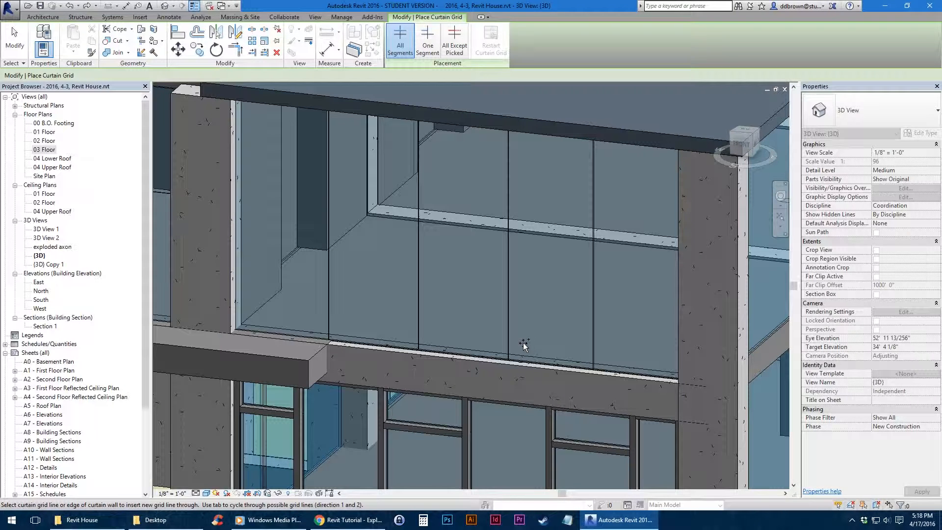
pyautogui.moveTo(488, 297); pyautogui.dragTo(501, 312, button='middle')
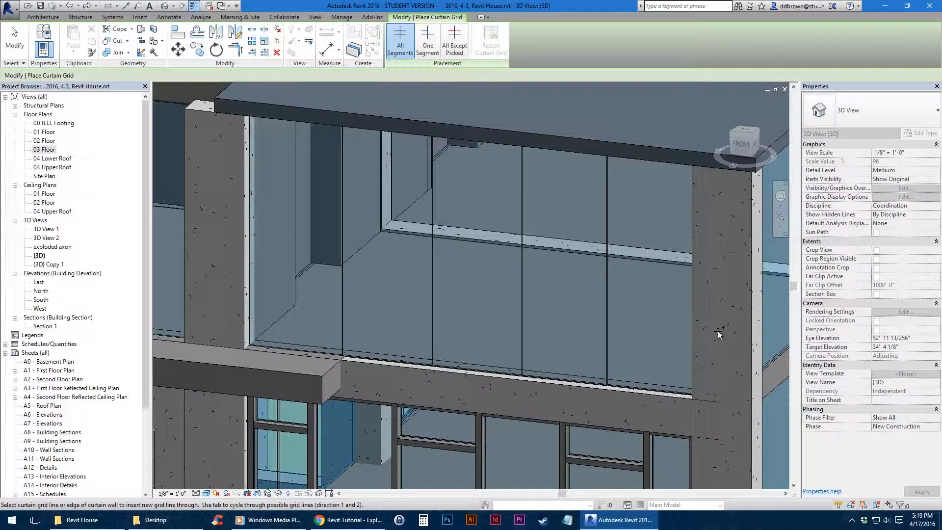
pyautogui.click(437, 251)
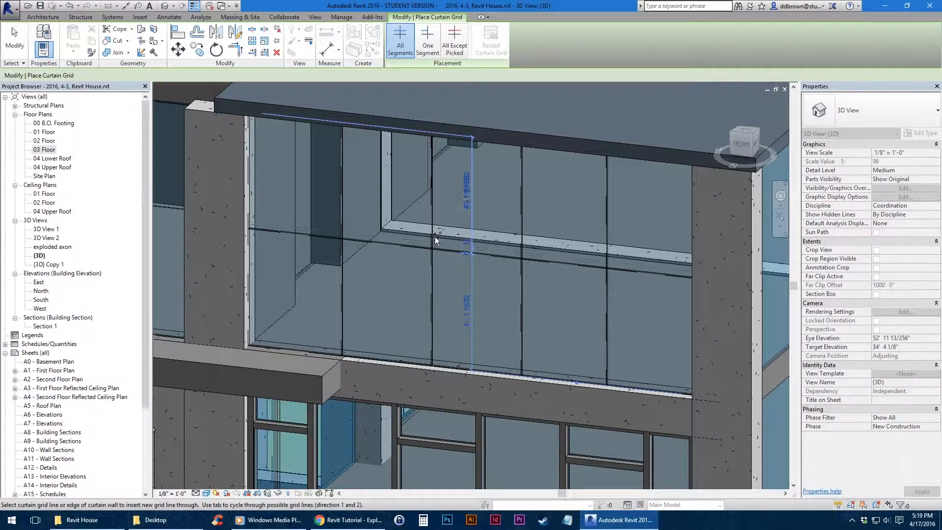
pyautogui.click(433, 252)
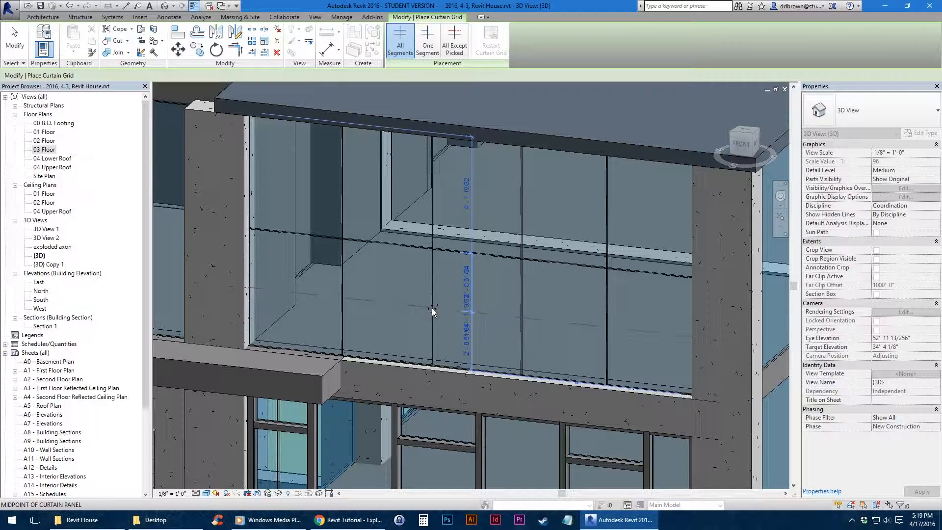
pyautogui.click(433, 311)
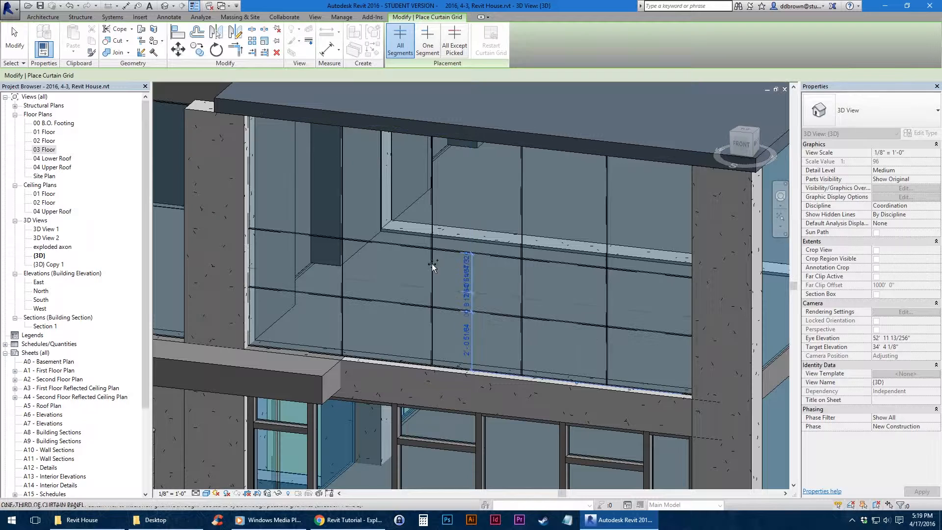
pyautogui.click(432, 194)
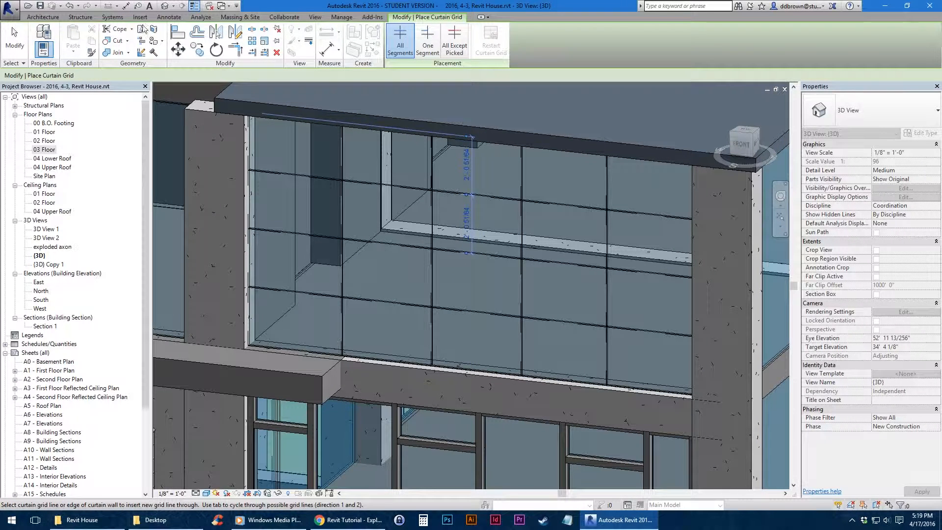
pyautogui.click(15, 42)
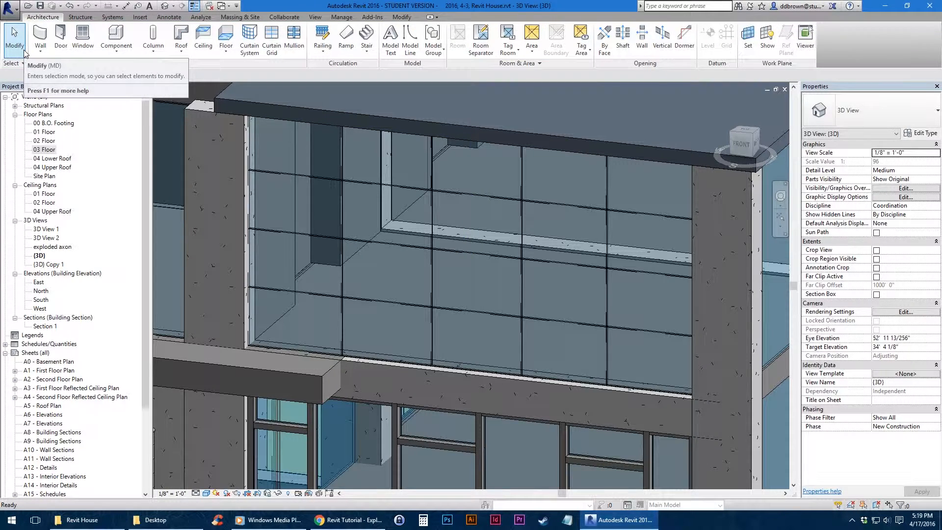
# Remove the second and fourth segments from the uppermost horizontal grid line of the upper curtain wall
pyautogui.click(492, 196)
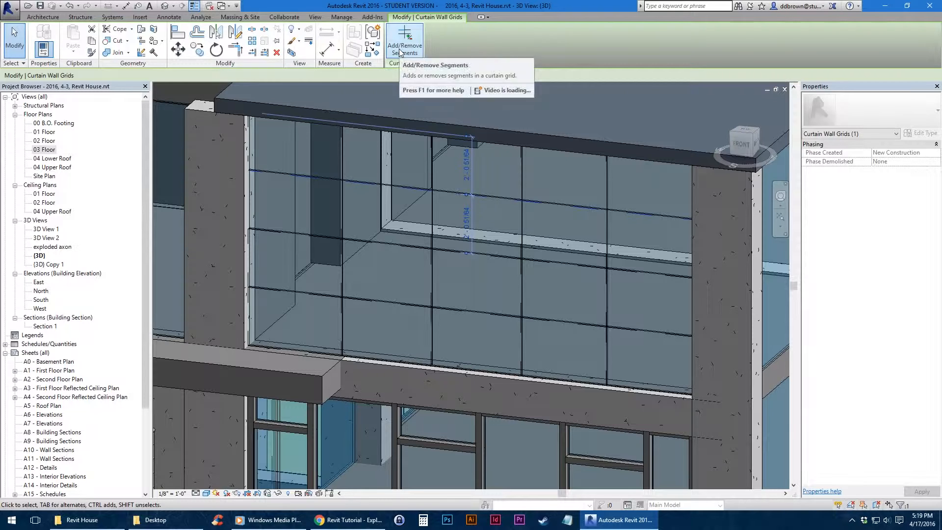
pyautogui.click(401, 49)
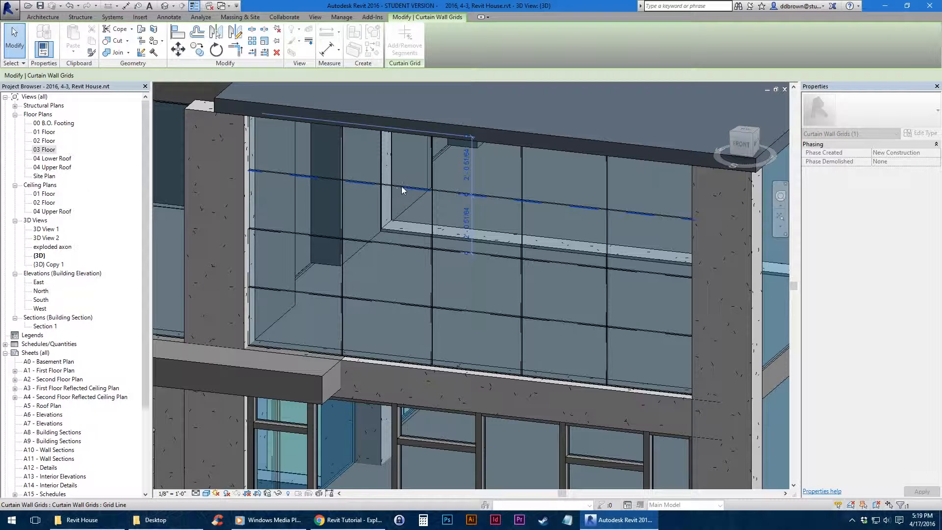
pyautogui.click(402, 187)
pyautogui.click(547, 206)
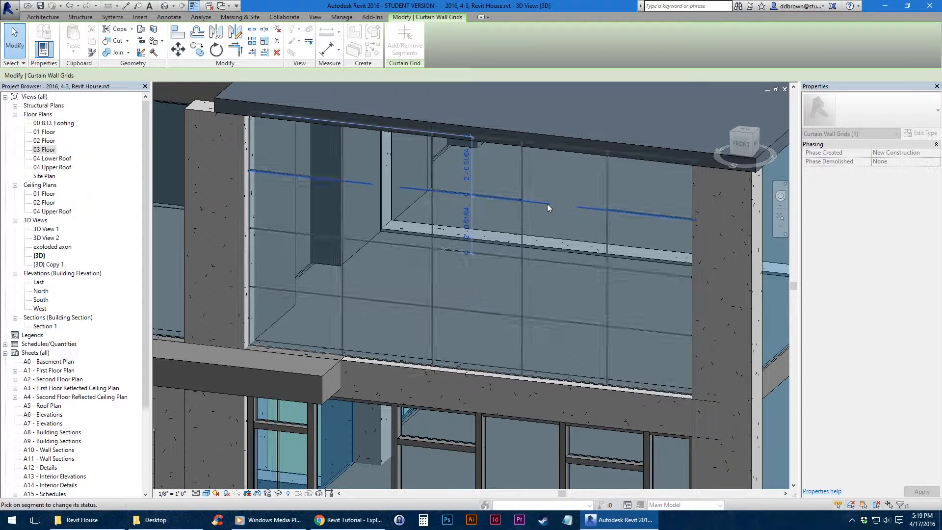
pyautogui.press('Escape')
pyautogui.press('Escape')
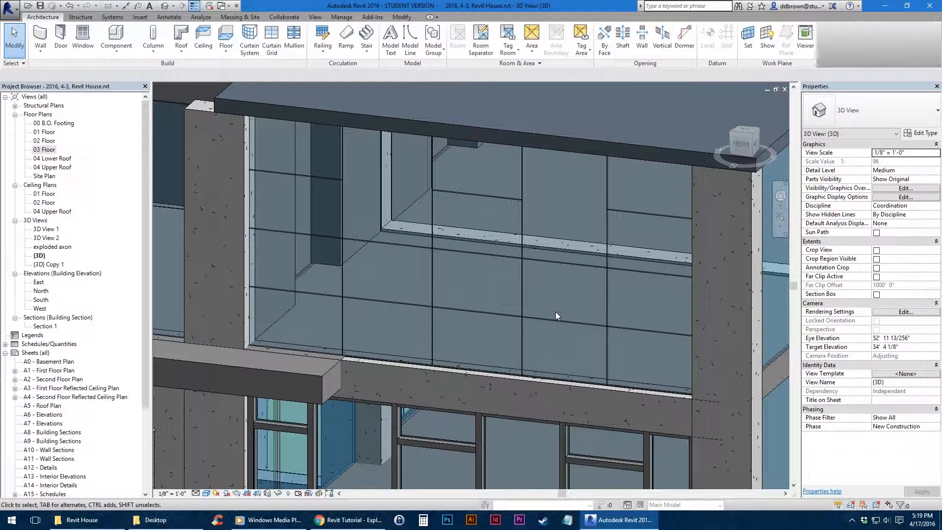
# Remove the second and fourth segments from the lowest horizontal grid line of the upper curtain wall
pyautogui.click(567, 324)
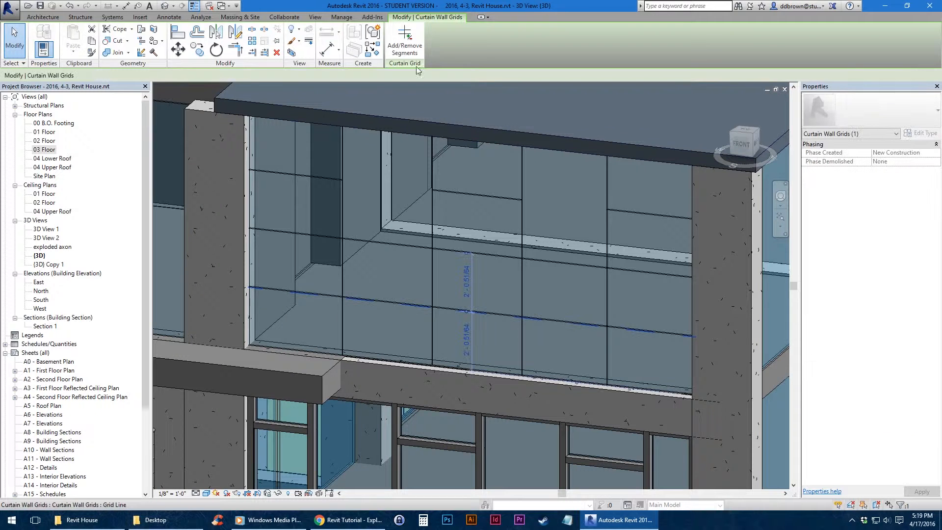
pyautogui.click(405, 42)
pyautogui.click(387, 302)
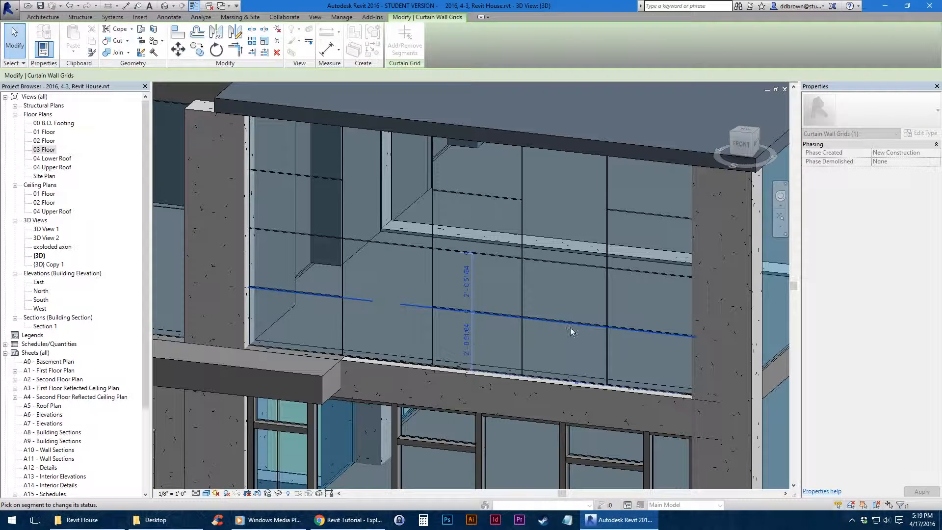
pyautogui.click(581, 324)
pyautogui.press('Escape')
pyautogui.press('Escape')
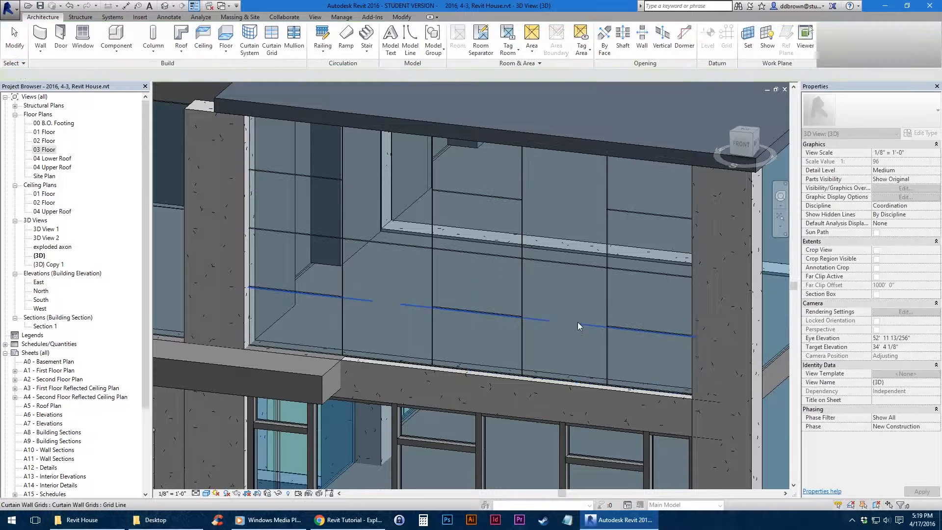
# Remove the first, third and fifth segments from the middle horizontal grid line of the upper curtain wall
pyautogui.click(497, 258)
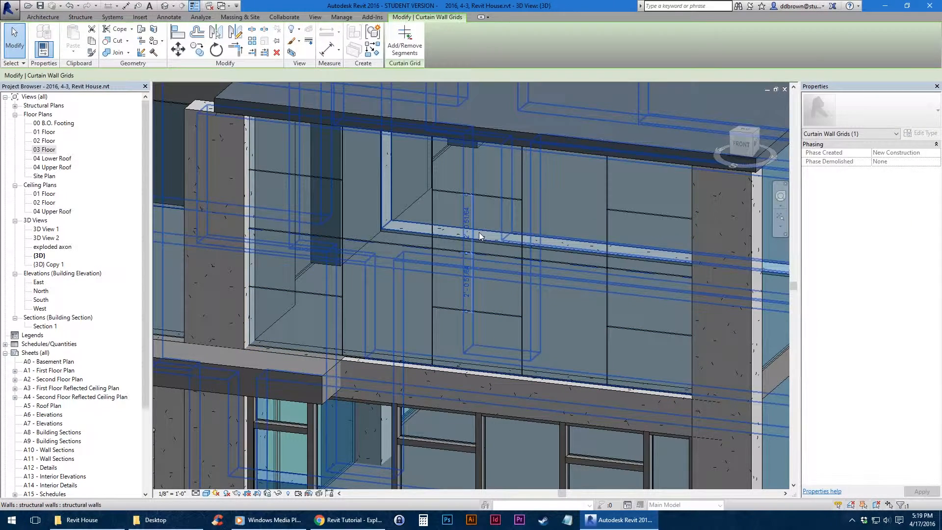
pyautogui.click(405, 42)
pyautogui.click(500, 255)
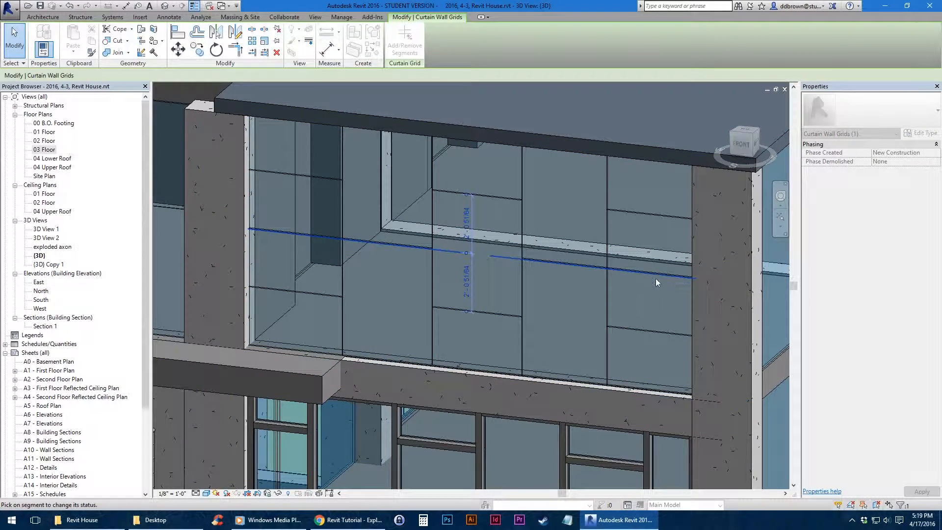
pyautogui.click(653, 276)
pyautogui.click(304, 237)
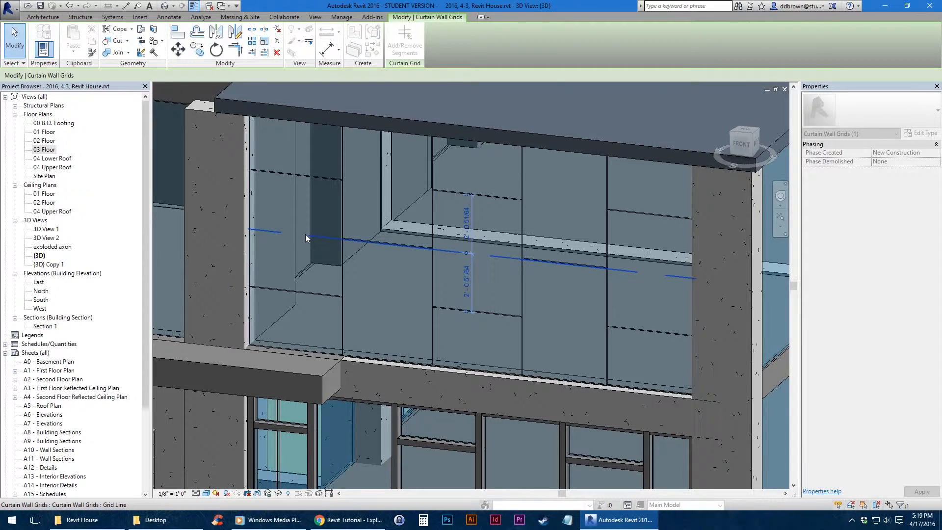
pyautogui.press('Escape')
pyautogui.press('Escape')
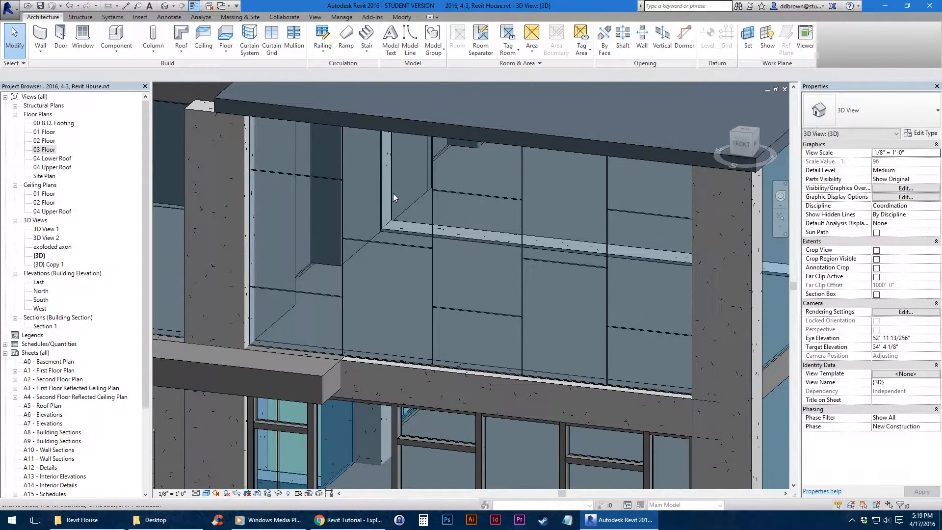
# Place Rectangular Mullion 1 mullions along the uppermost horizontal grid line of the upper curtain wall
pyautogui.click(293, 44)
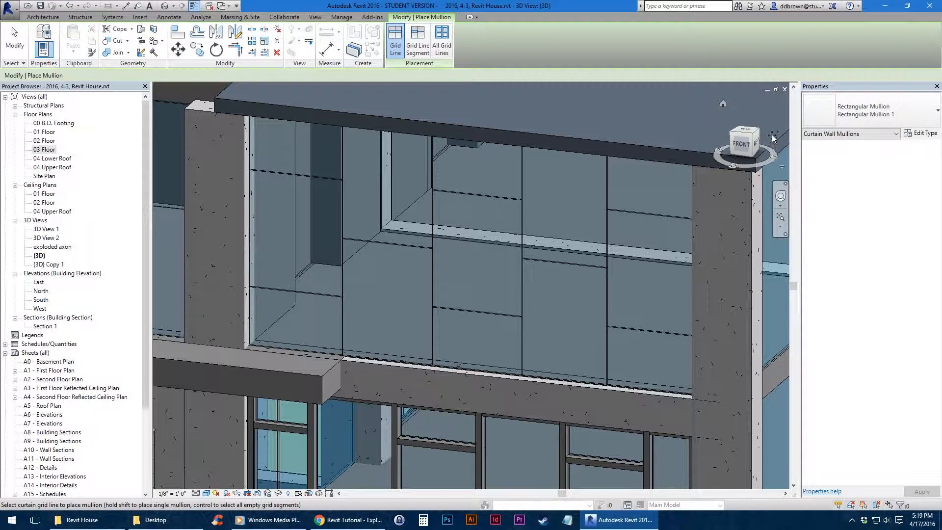
pyautogui.click(861, 112)
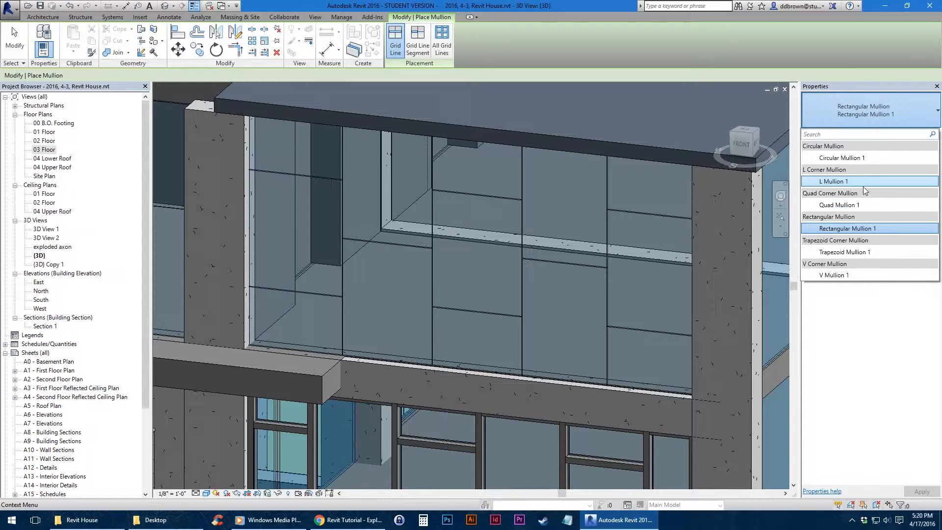
pyautogui.click(877, 229)
pyautogui.click(878, 112)
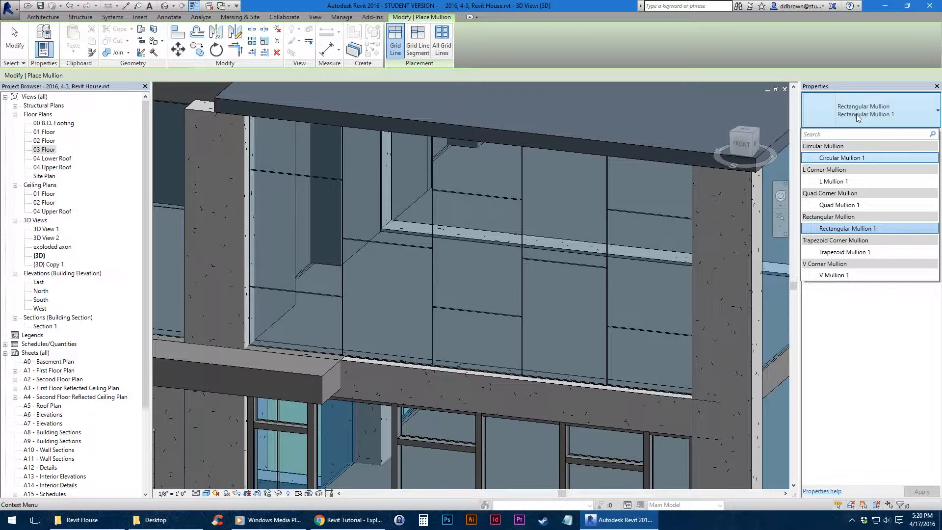
pyautogui.click(582, 41)
pyautogui.click(468, 197)
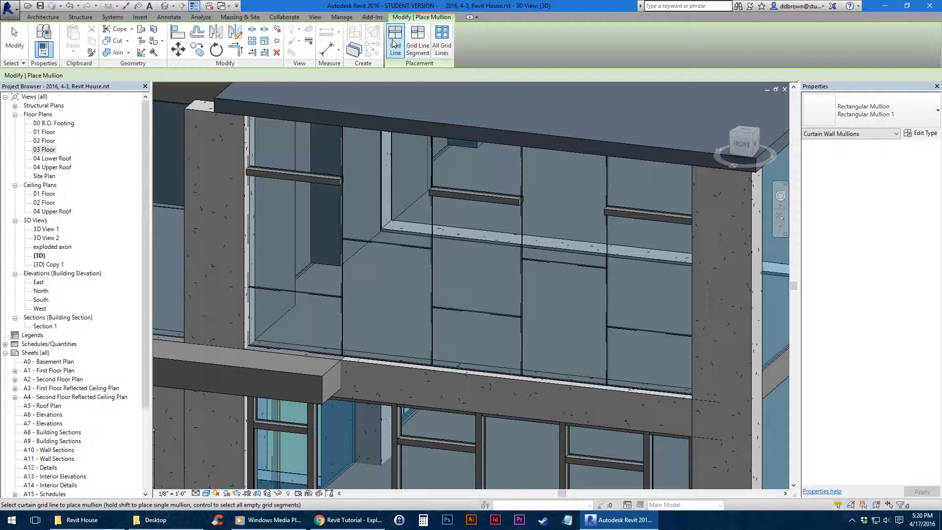
# Place single-segment mullions on the second vertical grid line's stretch between the staggered horizontals and on the second bay's horizontal segment
pyautogui.click(417, 42)
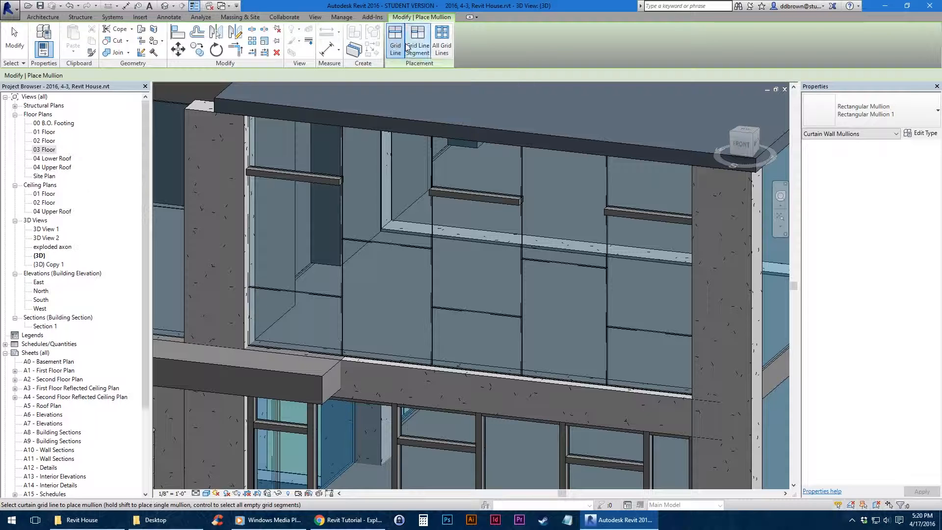
pyautogui.click(434, 231)
pyautogui.click(413, 243)
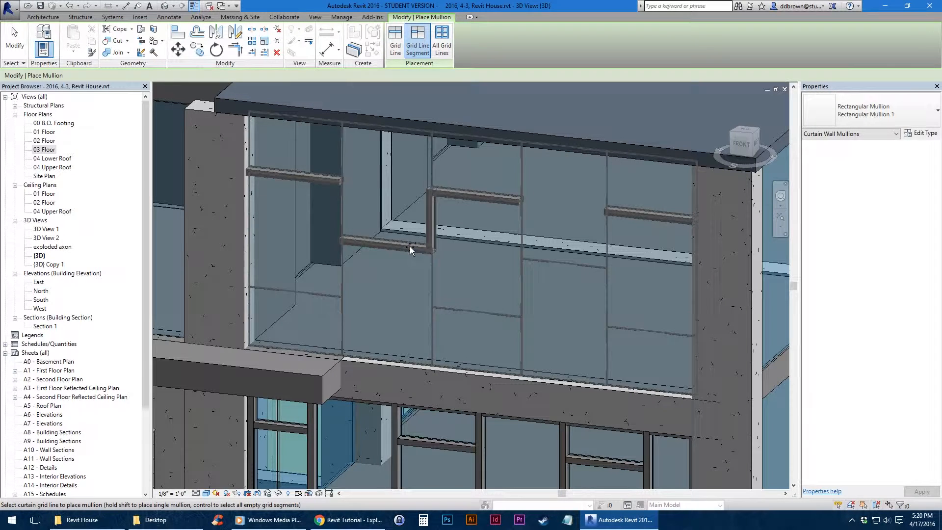
# Place rectangular mullions on all remaining grid lines and borders of the upper curtain wall
pyautogui.click(441, 42)
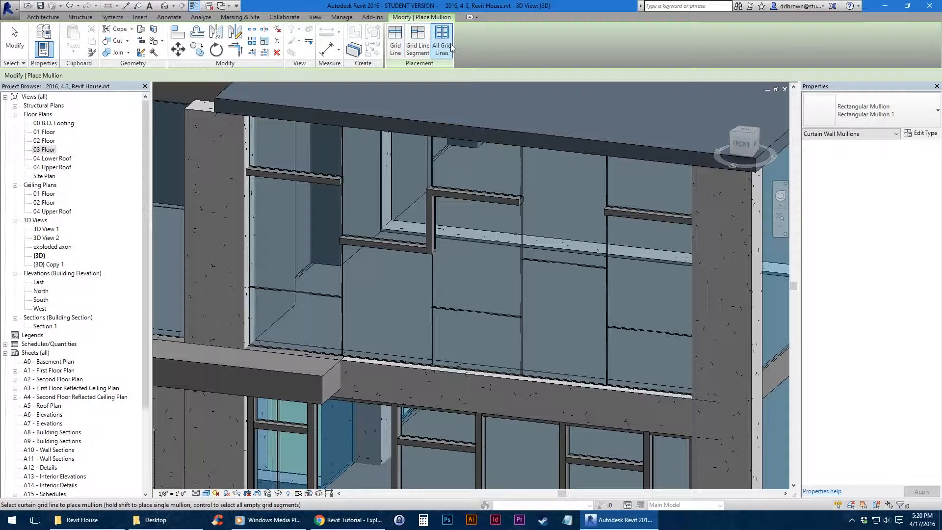
pyautogui.click(434, 178)
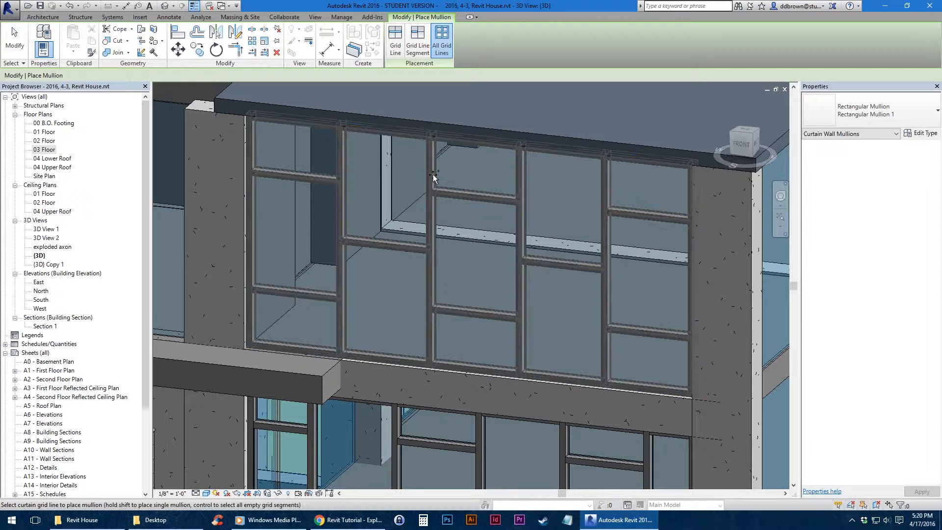
pyautogui.click(15, 42)
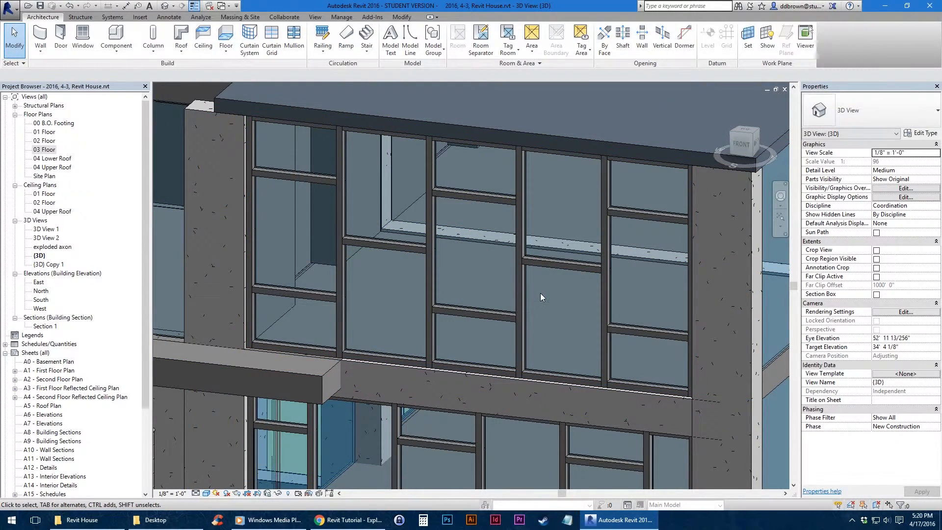
# Change the horizontal mullion in the upper curtain wall's fourth bay to Circular Mullion 1
pyautogui.click(537, 265)
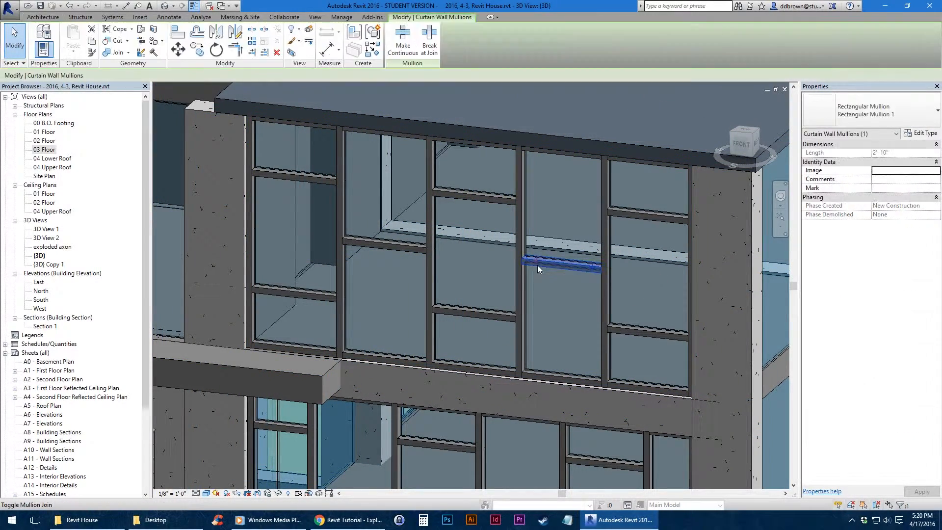
pyautogui.click(875, 102)
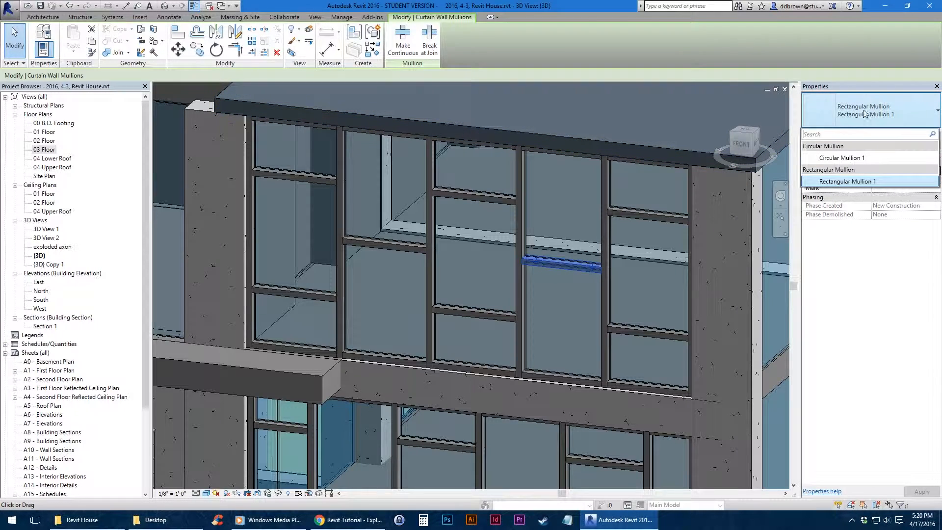
pyautogui.click(851, 160)
pyautogui.press('Escape')
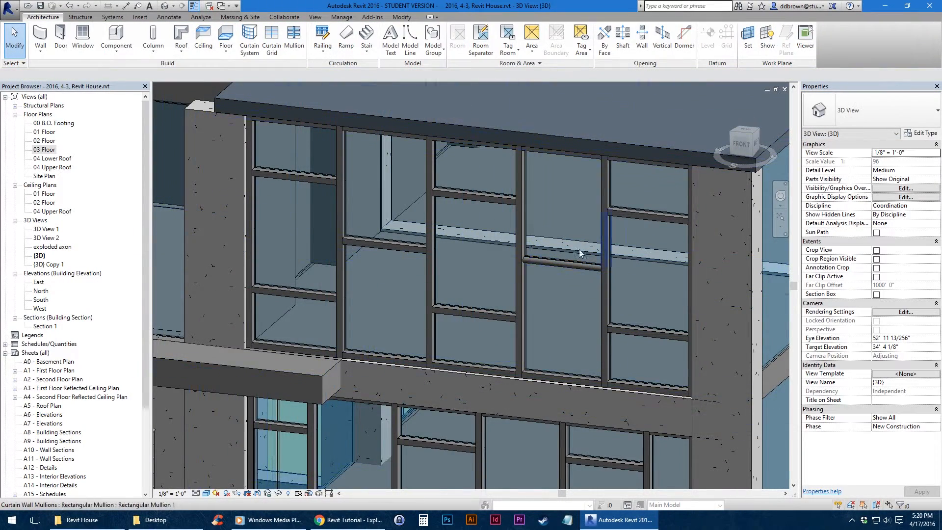
pyautogui.scroll(5, 590, 267)
pyautogui.scroll(3, 590, 264)
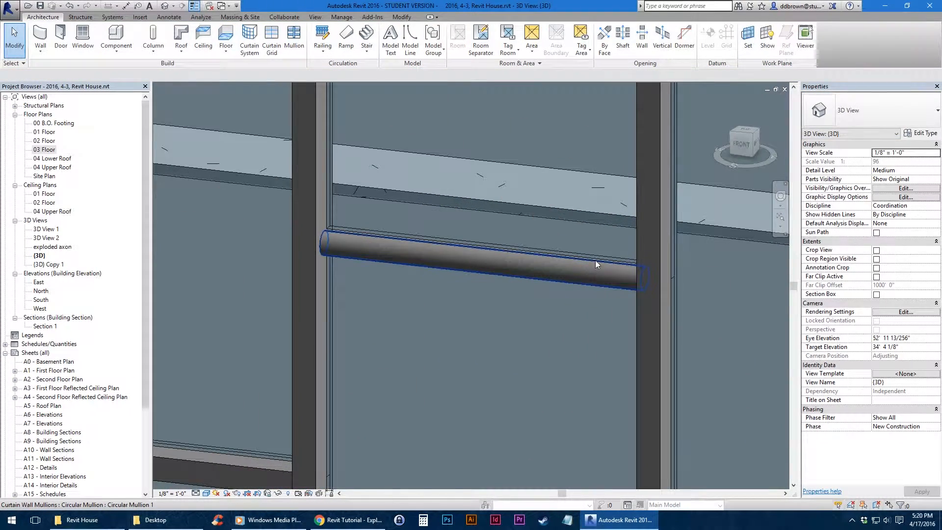
# Change the fourth bay's circular mullion back to Rectangular Mullion 1
pyautogui.click(561, 260)
pyautogui.click(907, 114)
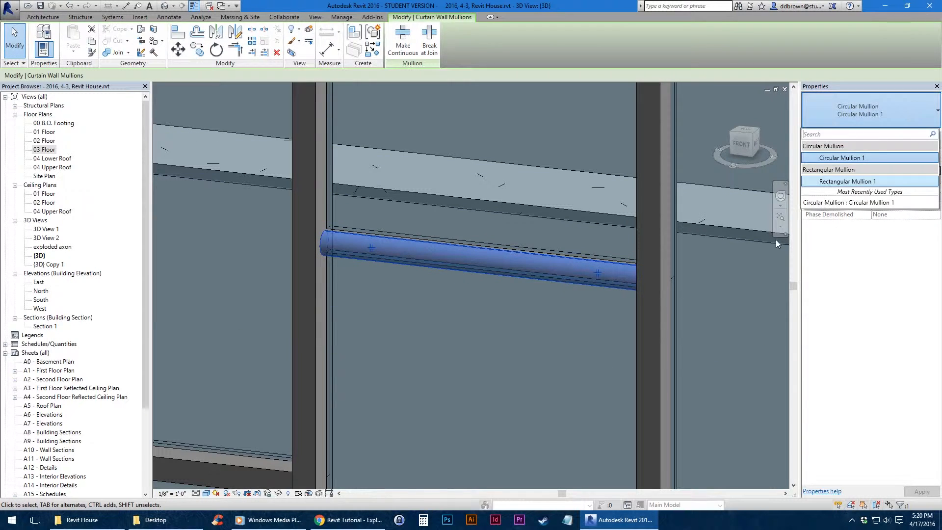
pyautogui.click(861, 181)
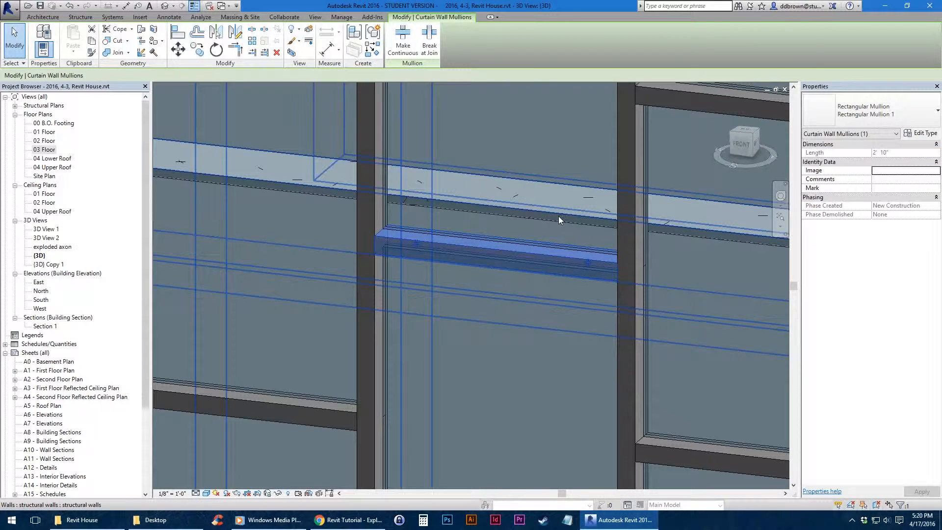
pyautogui.press('Escape')
pyautogui.scroll(-3, 557, 231)
pyautogui.scroll(-3, 521, 272)
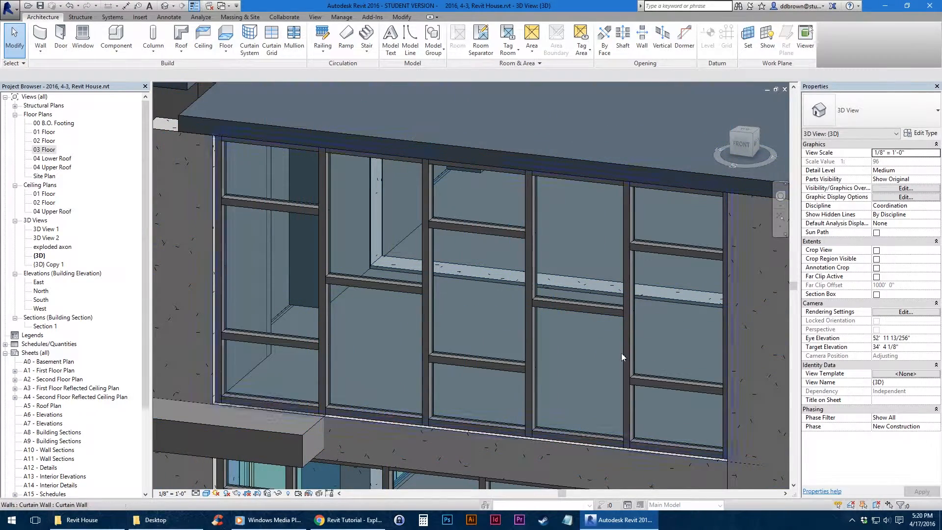
# Toggle the joins at both ends of the third bay's bottom border mullion so it runs through the adjoining vertical mullions
pyautogui.scroll(4, 574, 373)
pyautogui.scroll(-3, 570, 367)
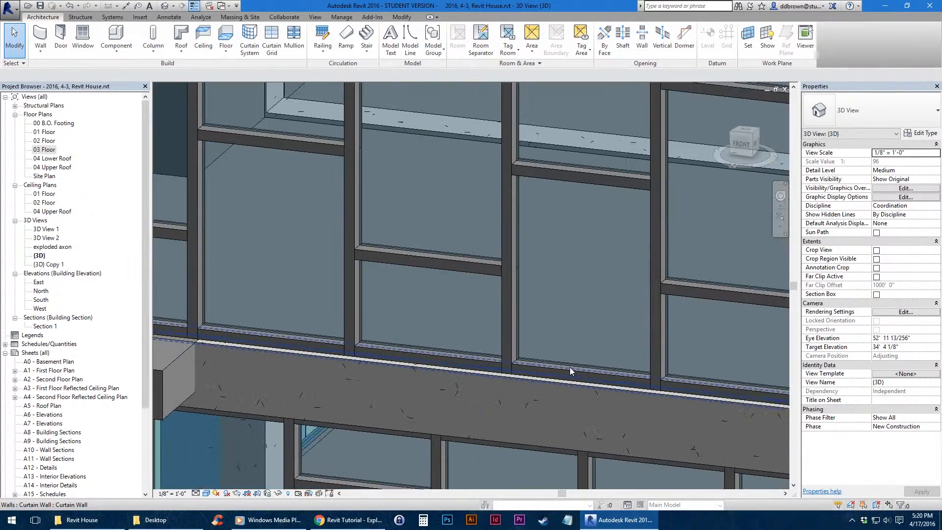
pyautogui.scroll(4, 493, 368)
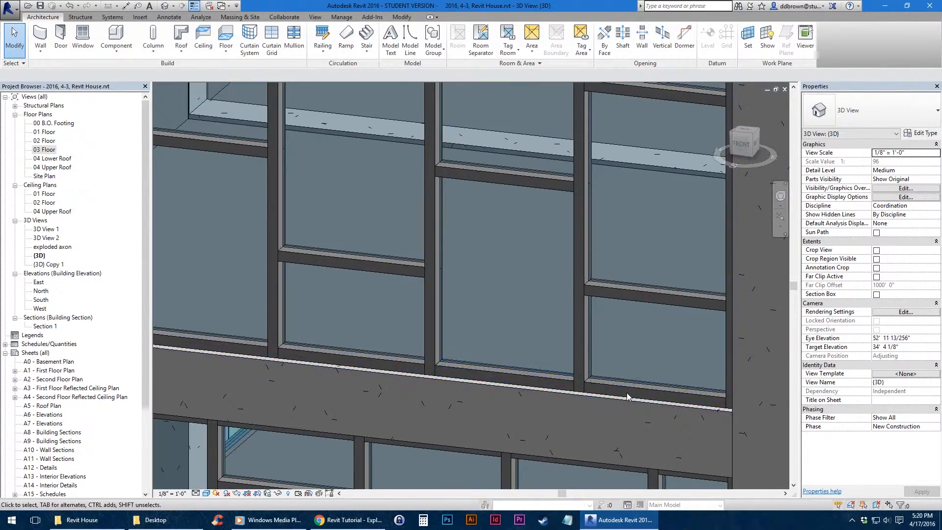
pyautogui.scroll(1, 625, 392)
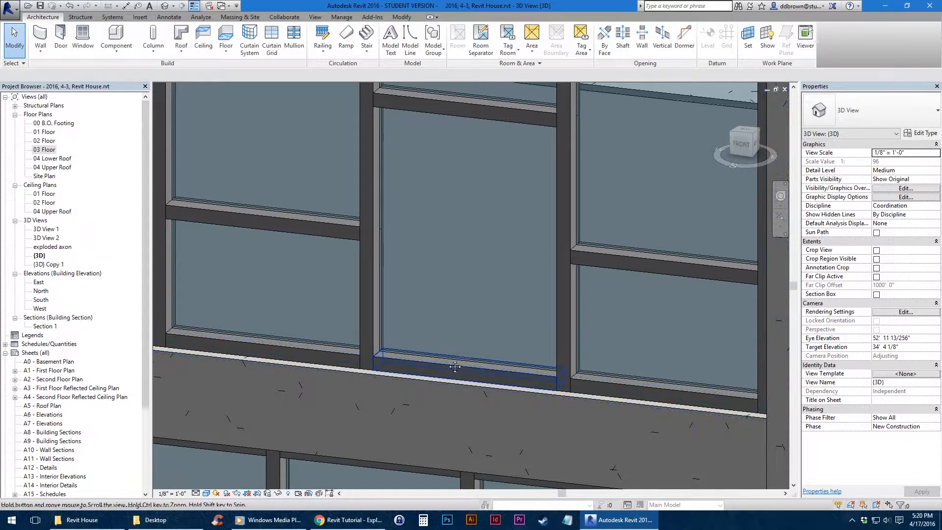
pyautogui.scroll(-2, 739, 380)
pyautogui.scroll(2, 331, 325)
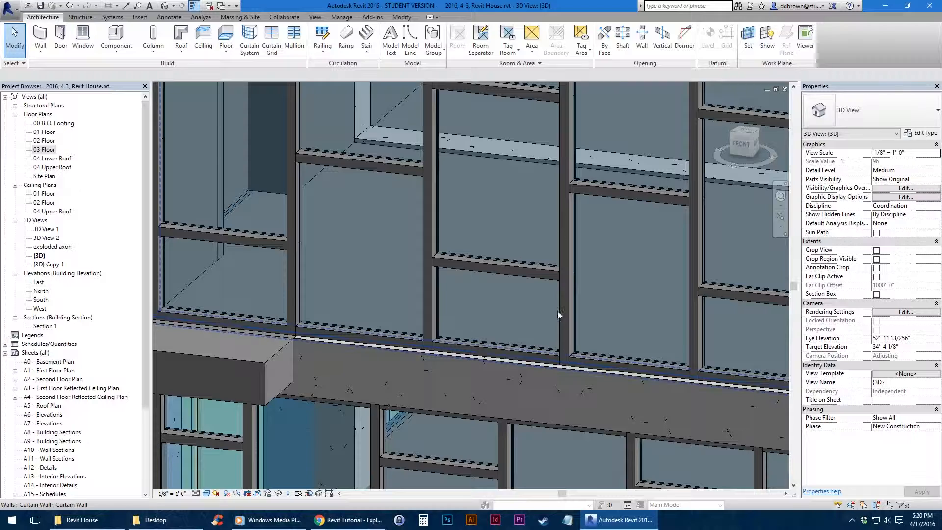
pyautogui.scroll(-2, 374, 343)
pyautogui.scroll(4, 440, 343)
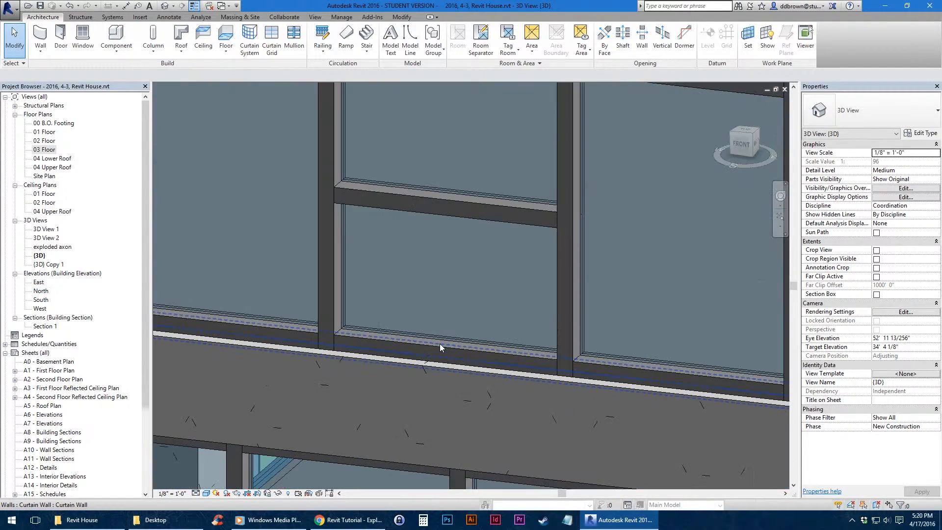
pyautogui.click(386, 342)
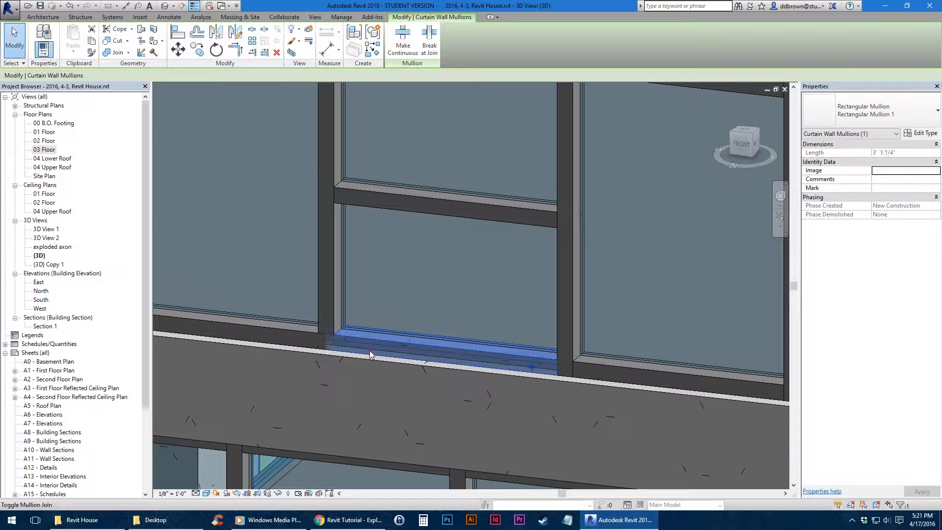
pyautogui.click(530, 366)
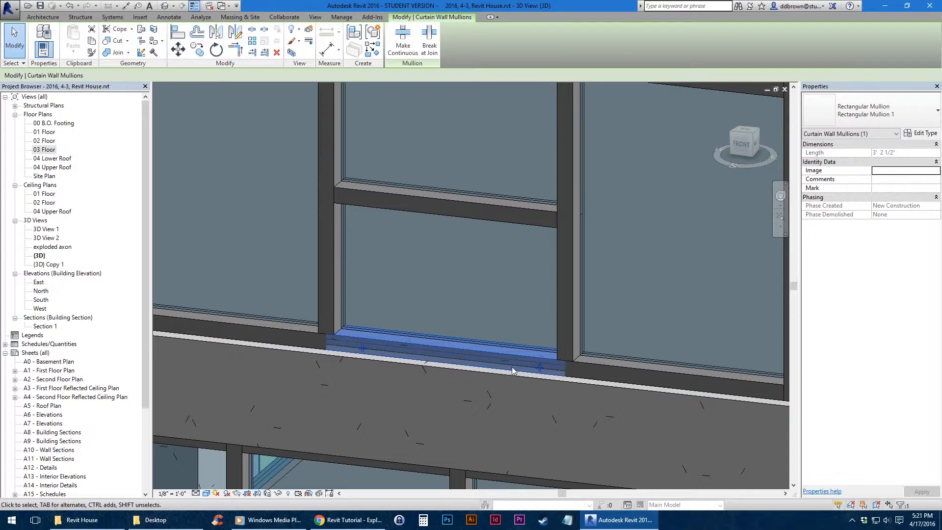
pyautogui.scroll(-3, 511, 370)
pyautogui.moveTo(494, 364); pyautogui.dragTo(466, 364, button='middle')
pyautogui.press('Escape')
pyautogui.scroll(-1, 505, 343)
pyautogui.moveTo(506, 342); pyautogui.dragTo(469, 366, button='middle')
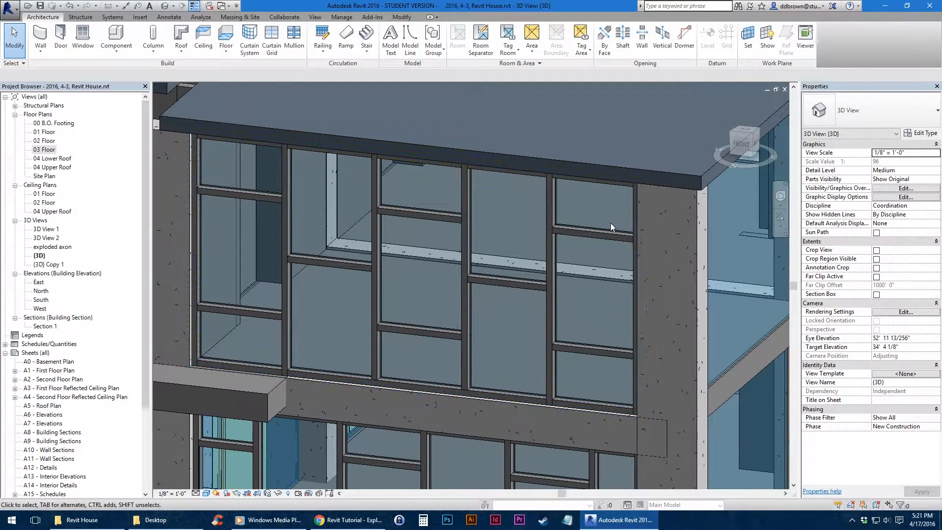
# Set the Join Condition of the upper wall's Curtain Wall type to Horizontal Grid Continuous and apply it
pyautogui.click(619, 192)
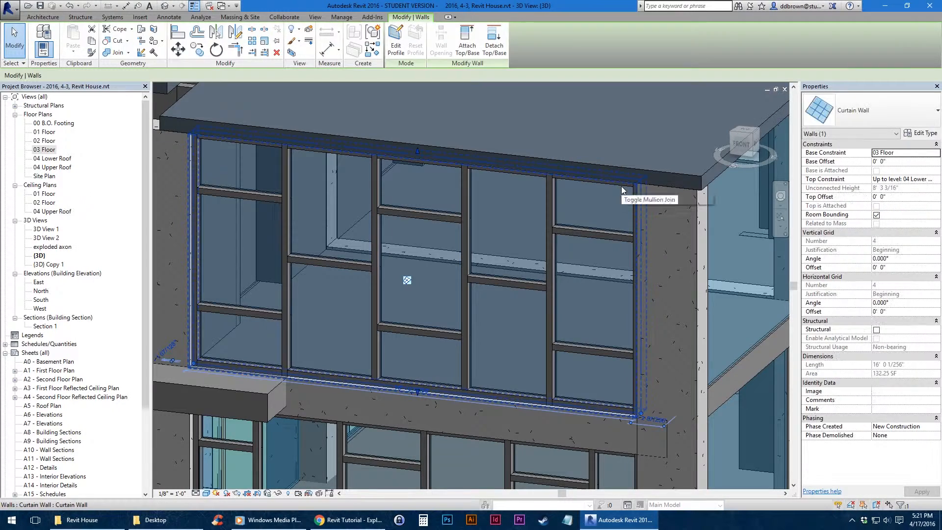
pyautogui.click(926, 135)
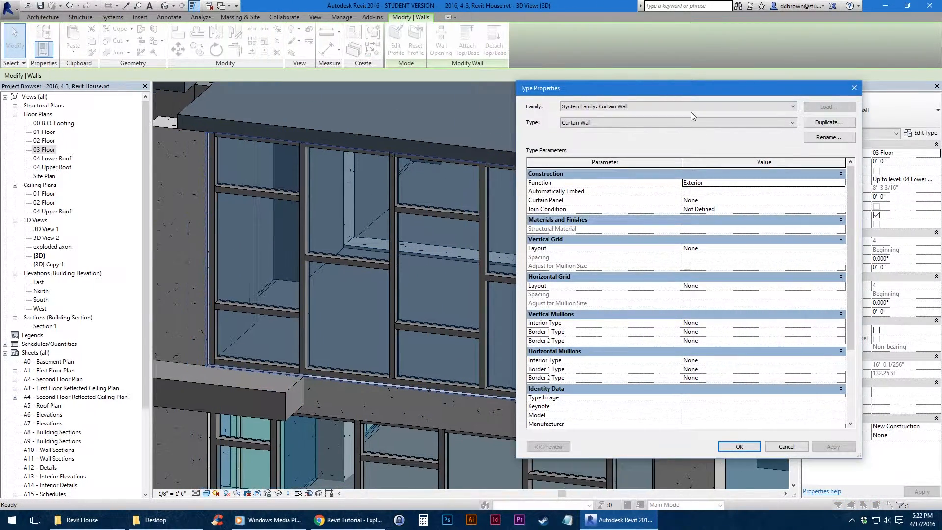
pyautogui.moveTo(698, 89); pyautogui.dragTo(739, 95)
pyautogui.click(883, 217)
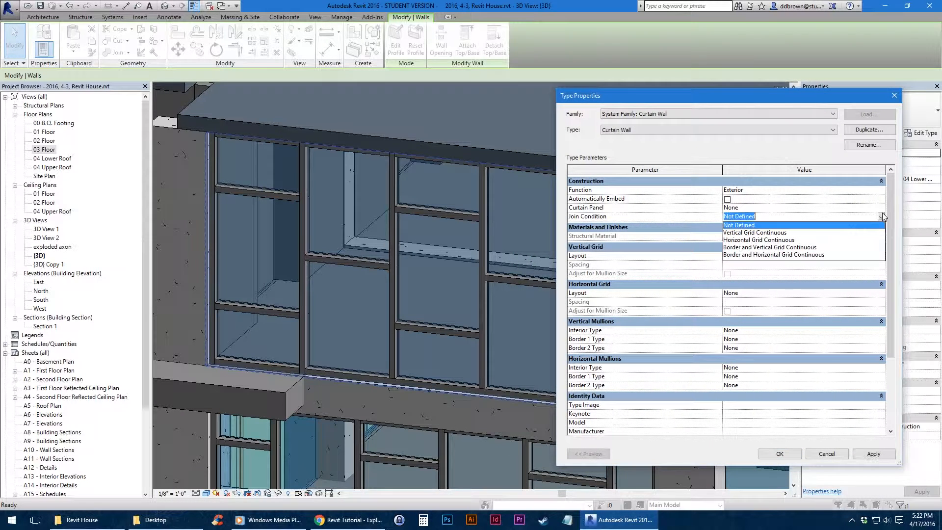
pyautogui.click(769, 241)
pyautogui.click(873, 454)
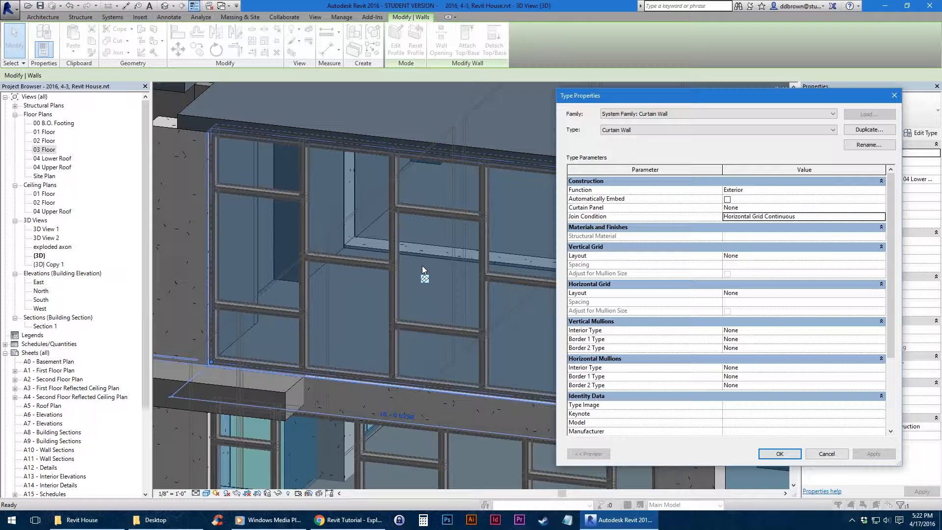
# Set the Join Condition of the Curtain Wall type to Vertical Grid Continuous and apply it
pyautogui.click(882, 217)
pyautogui.click(757, 234)
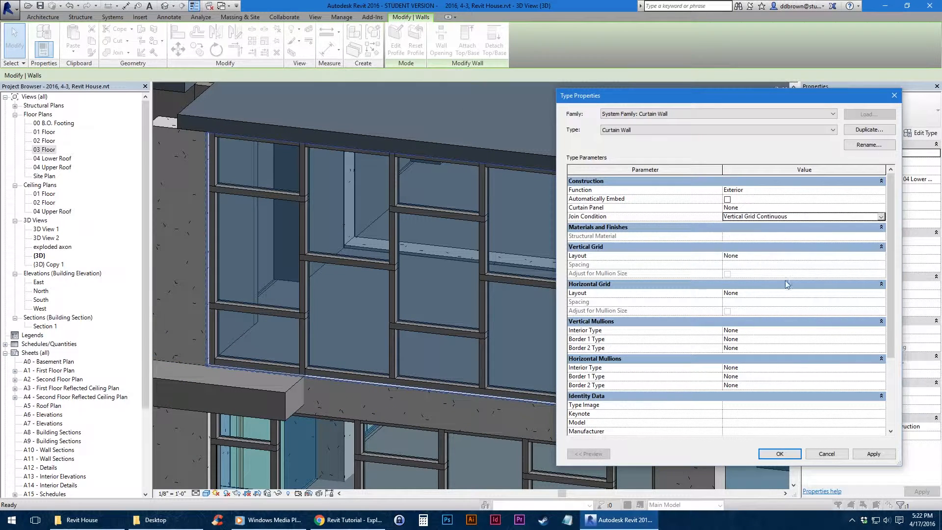
pyautogui.click(881, 454)
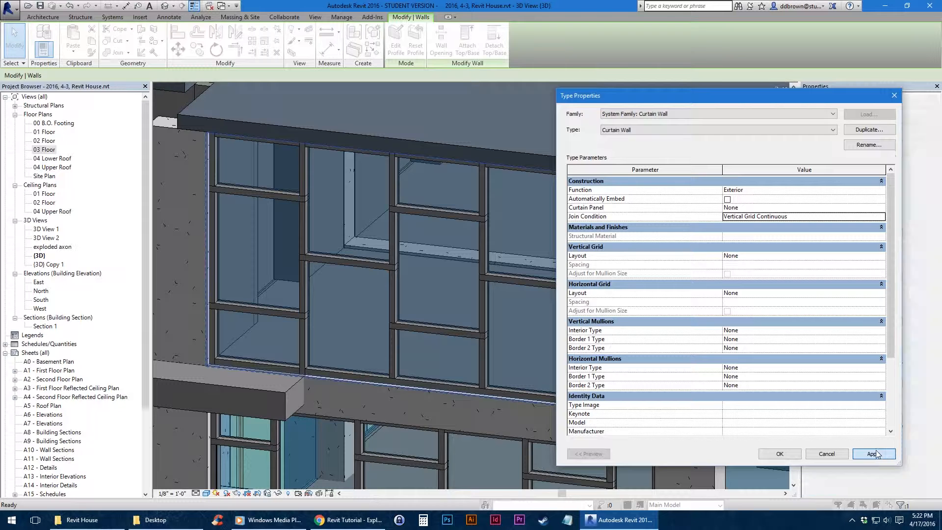
# Set the Curtain Wall type's Join Condition to Border and Vertical Grid Continuous, accept the type properties and deselect the wall
pyautogui.click(881, 218)
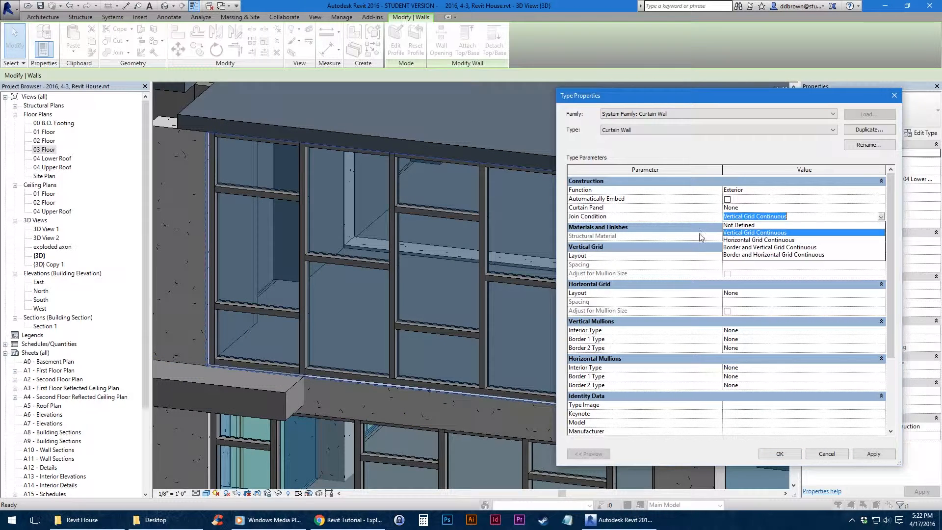
pyautogui.click(790, 248)
pyautogui.click(780, 453)
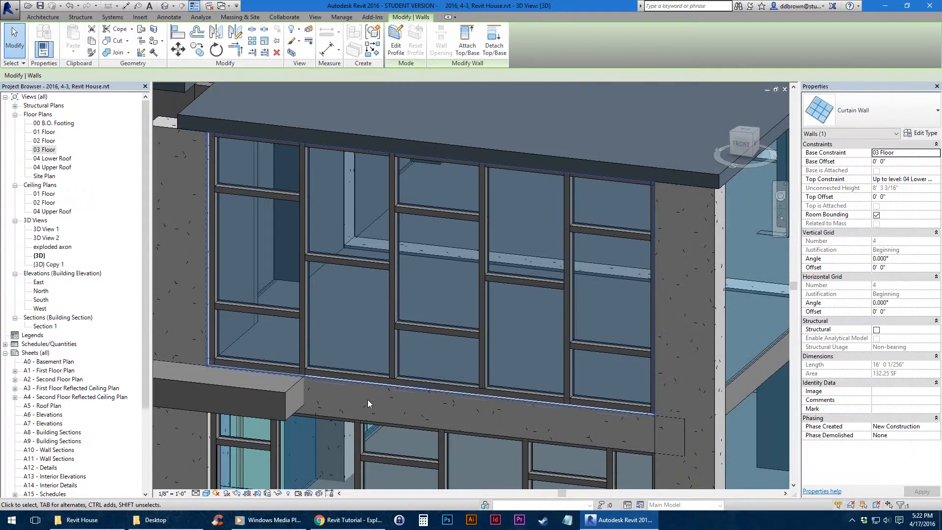
pyautogui.press('Escape')
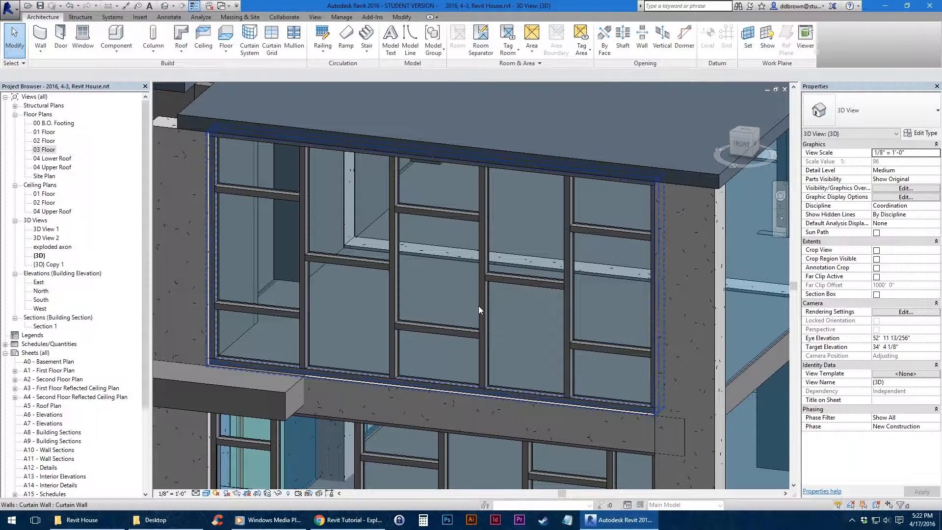
# In the 02 Floor plan, add a curtain grid line on the west curtain wall at the underlay mullion where the door swing starts
pyautogui.scroll(-5, 478, 305)
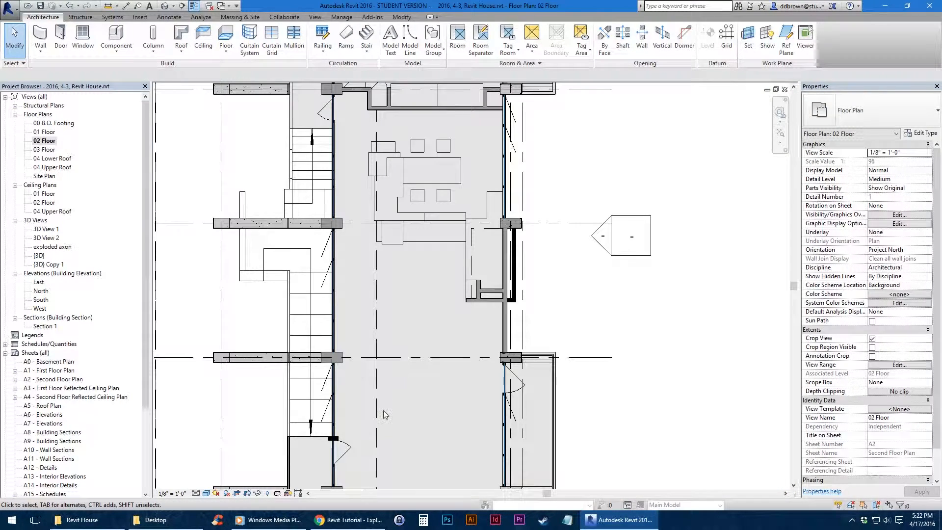
pyautogui.moveTo(385, 187); pyautogui.dragTo(457, 331, button='middle')
pyautogui.scroll(5, 402, 272)
pyautogui.moveTo(401, 101); pyautogui.dragTo(393, 270, button='middle')
pyautogui.scroll(3, 391, 260)
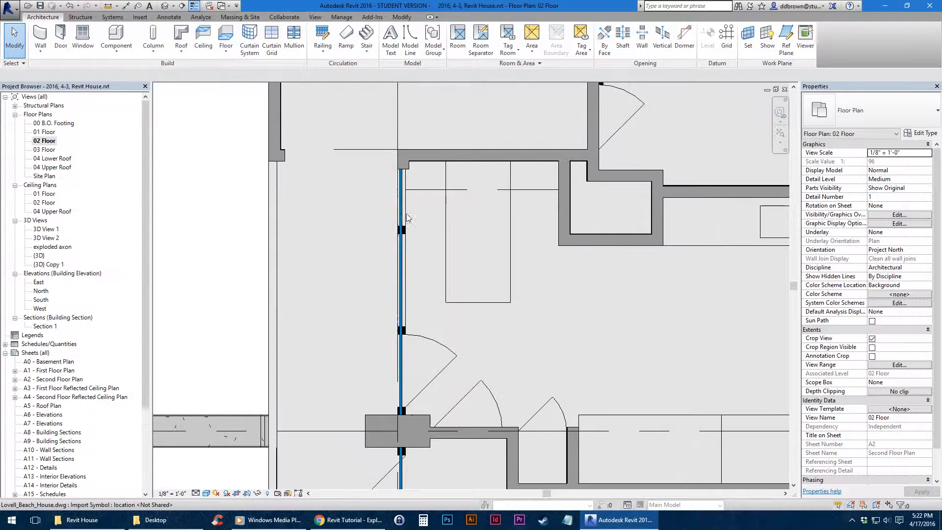
pyautogui.click(405, 357)
pyautogui.click(337, 338)
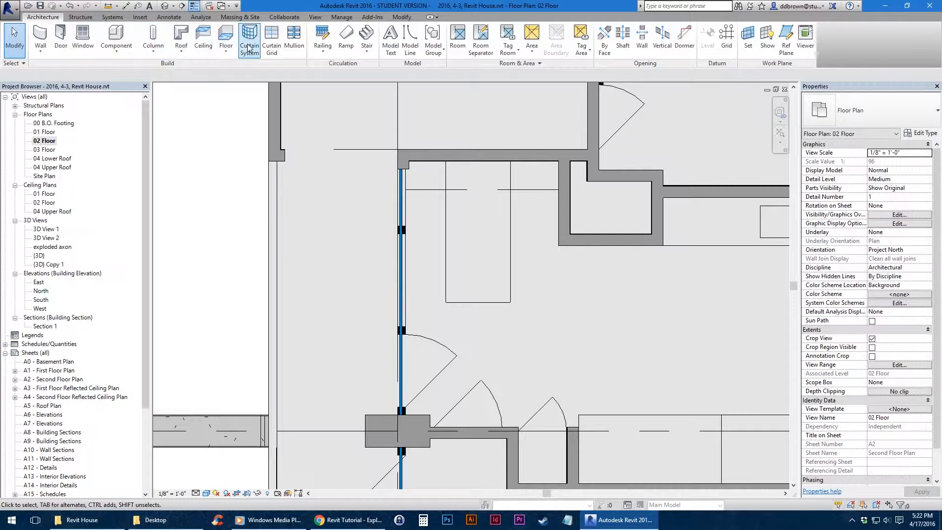
pyautogui.click(272, 40)
pyautogui.scroll(3, 397, 315)
pyautogui.scroll(2, 397, 315)
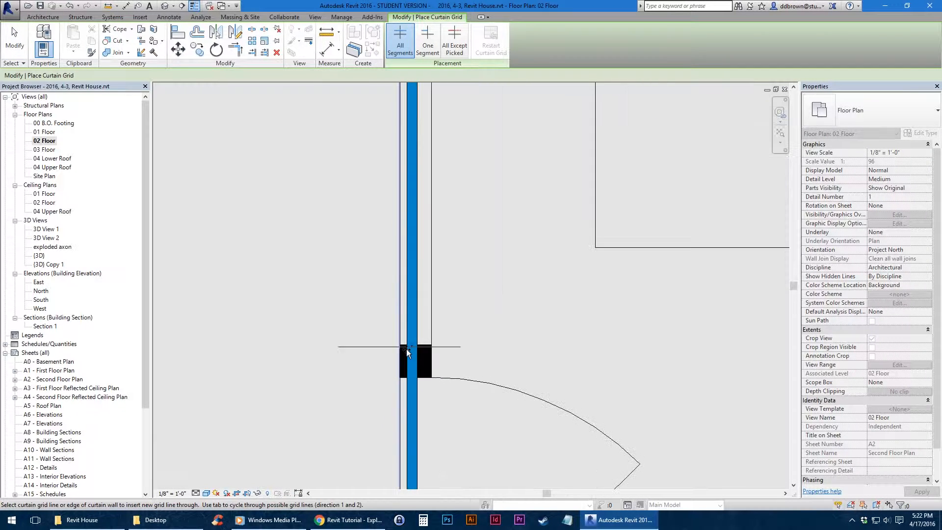
pyautogui.click(410, 361)
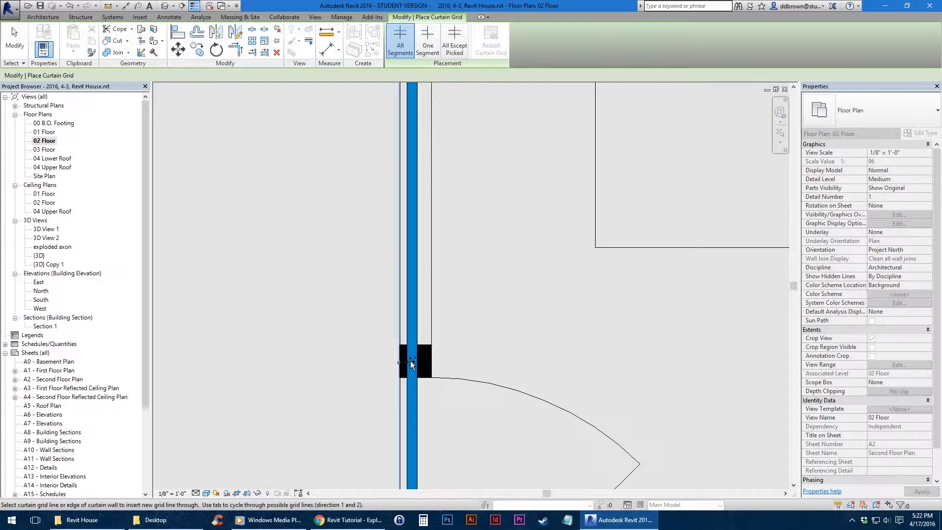
# Add a second grid line to the same curtain wall at the next underlay mullion, 2'-0" from the wall's north end
pyautogui.scroll(-5, 410, 361)
pyautogui.scroll(4, 410, 299)
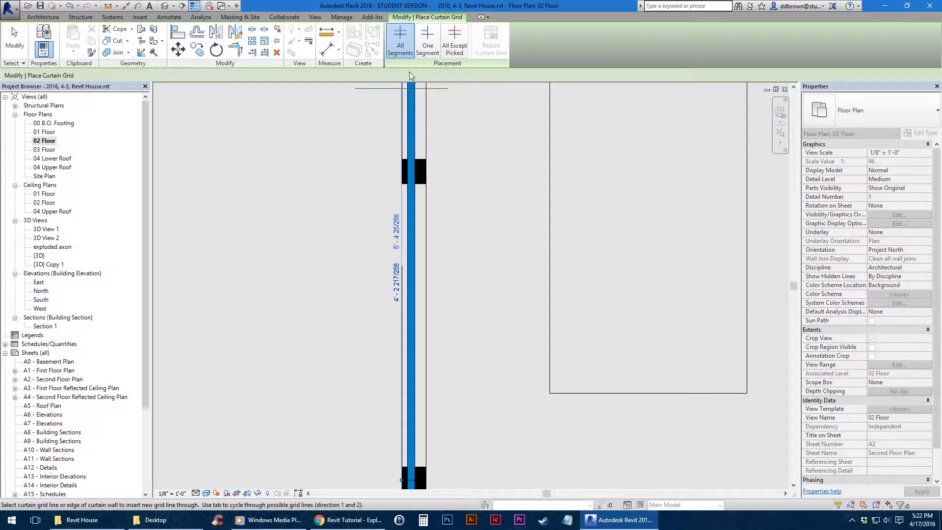
pyautogui.click(413, 171)
pyautogui.scroll(-3, 414, 175)
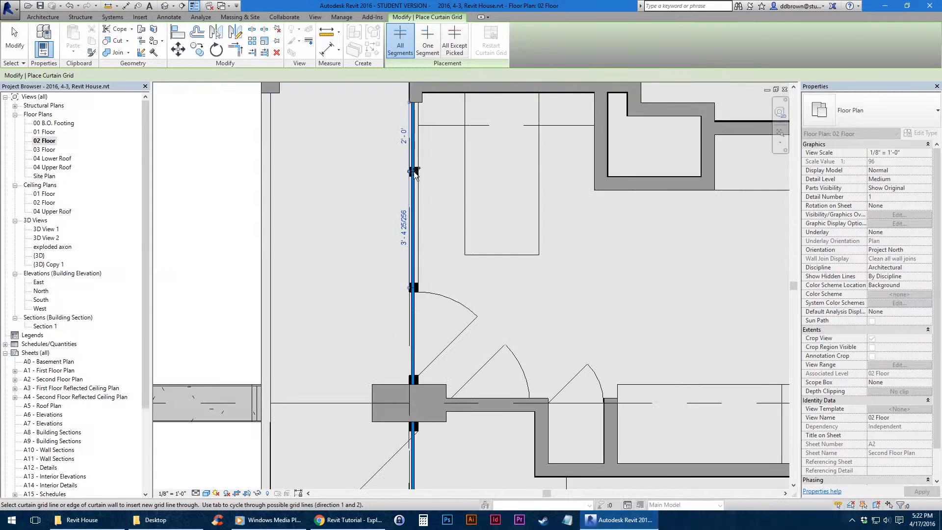
# End grid placement and examine the stair side of the house in the default 3D view
pyautogui.click(166, 7)
pyautogui.scroll(-5, 342, 310)
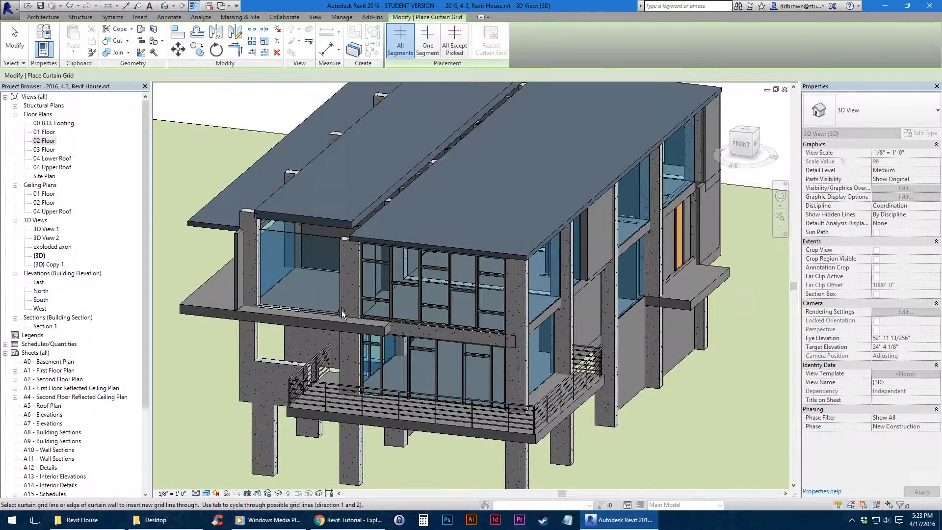
pyautogui.press('Escape')
pyautogui.keyDown('shift'); pyautogui.moveTo(341, 310); pyautogui.dragTo(557, 391, button='middle'); pyautogui.keyUp('shift')
pyautogui.moveTo(317, 289); pyautogui.dragTo(169, 223, button='middle')
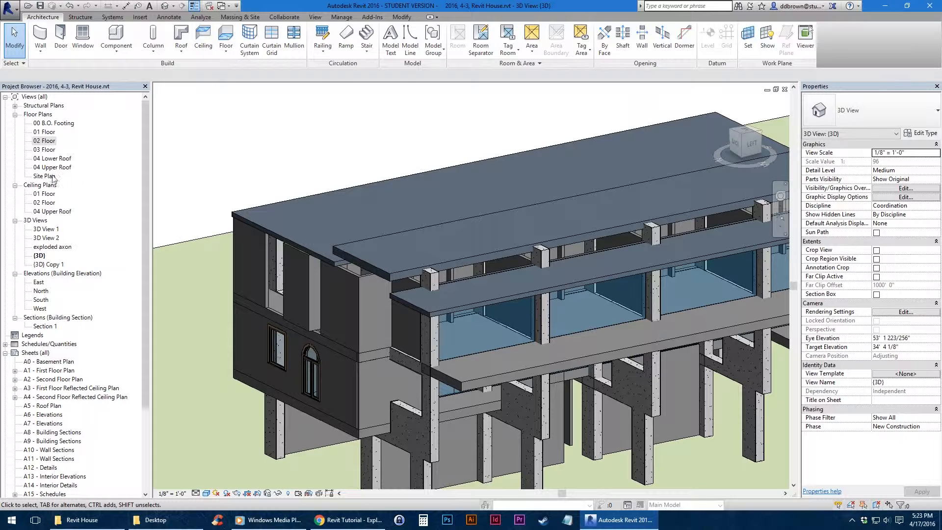
# Place a building elevation in the 02 Floor plan, west of the newly gridded curtain wall and facing it
pyautogui.doubleClick(49, 142)
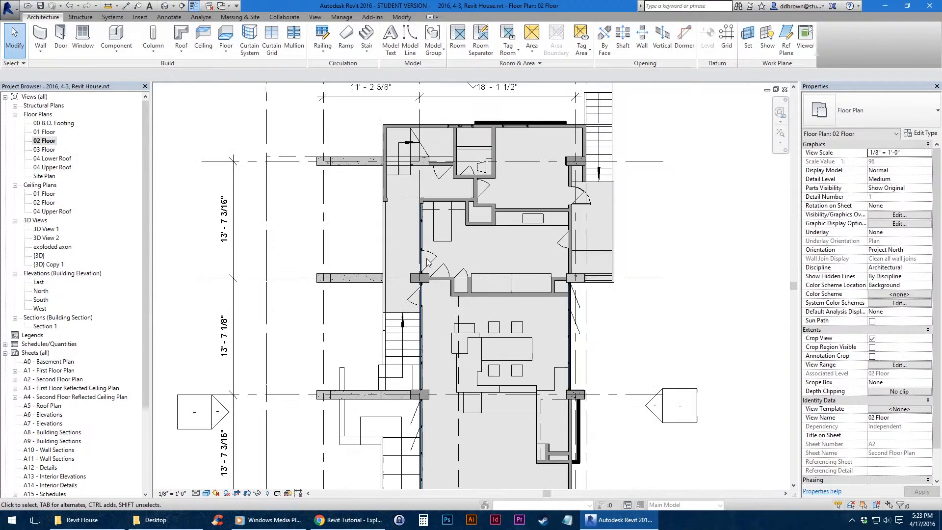
pyautogui.click(314, 17)
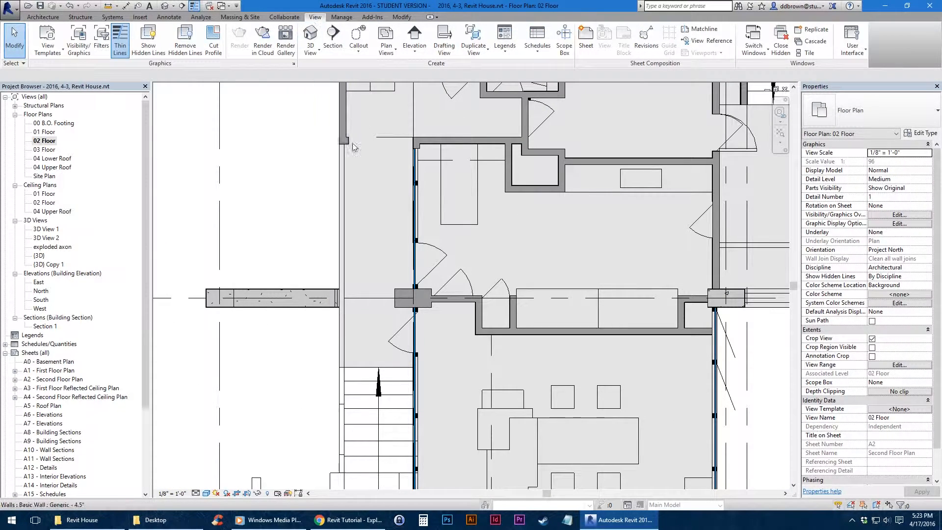
pyautogui.click(414, 51)
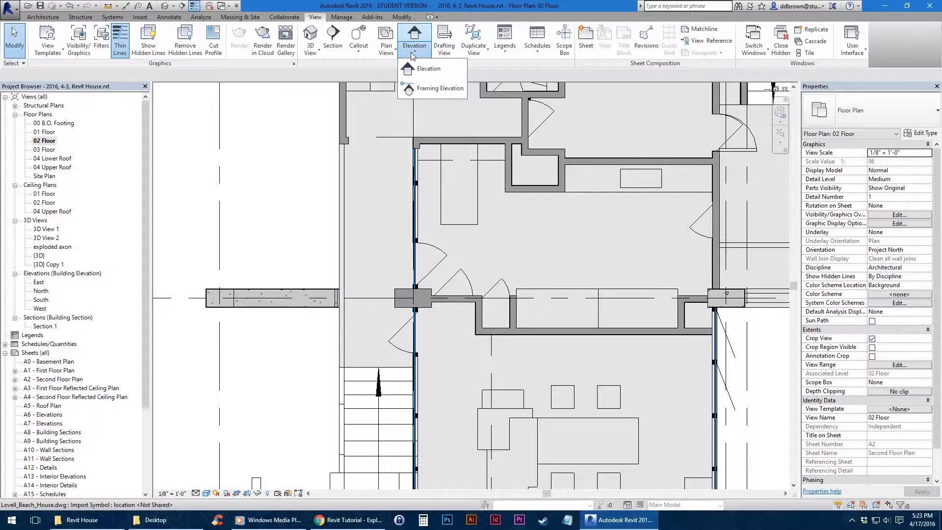
pyautogui.click(423, 70)
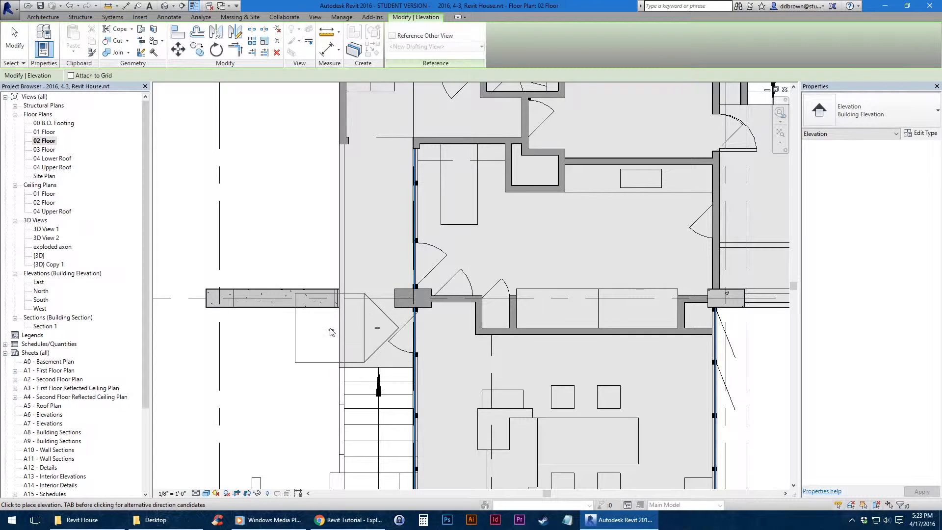
pyautogui.click(324, 257)
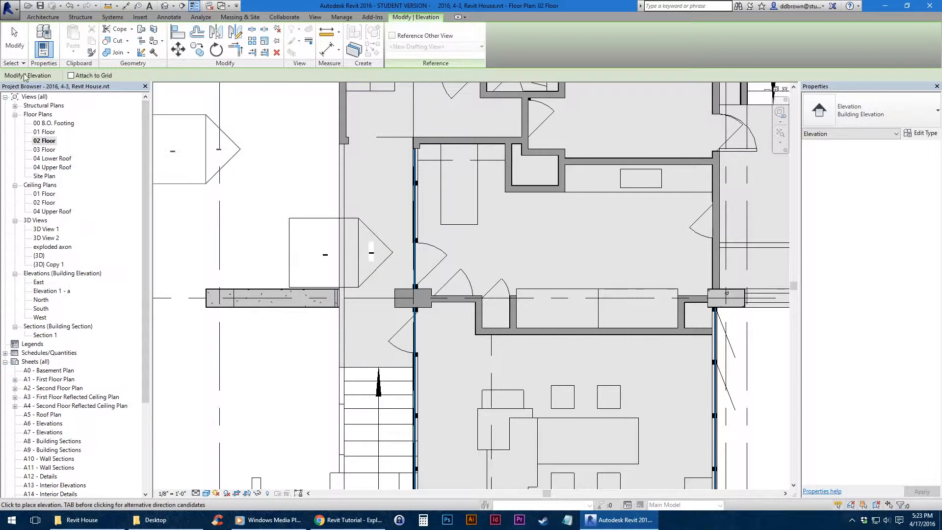
pyautogui.press('Escape')
pyautogui.press('Escape')
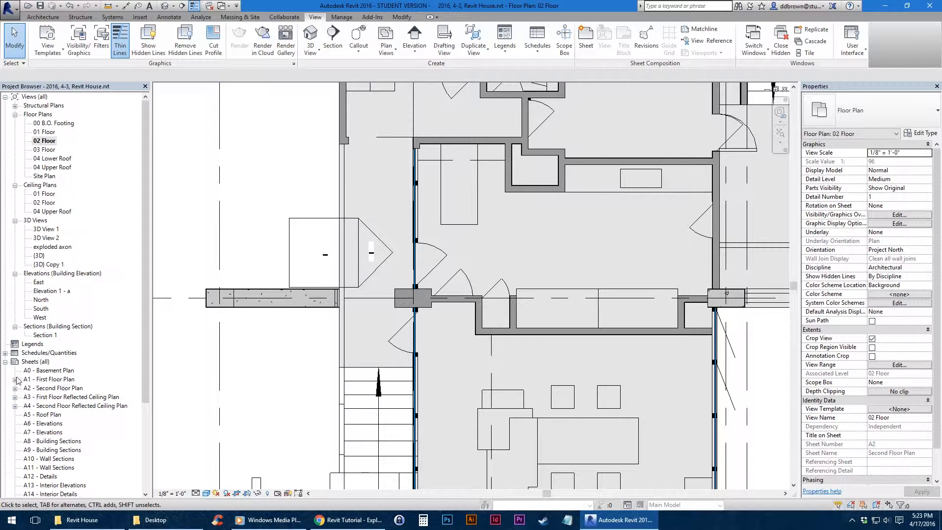
# Open the Elevation 1 - a view and set its visual style to Consistent Colors
pyautogui.click(5, 362)
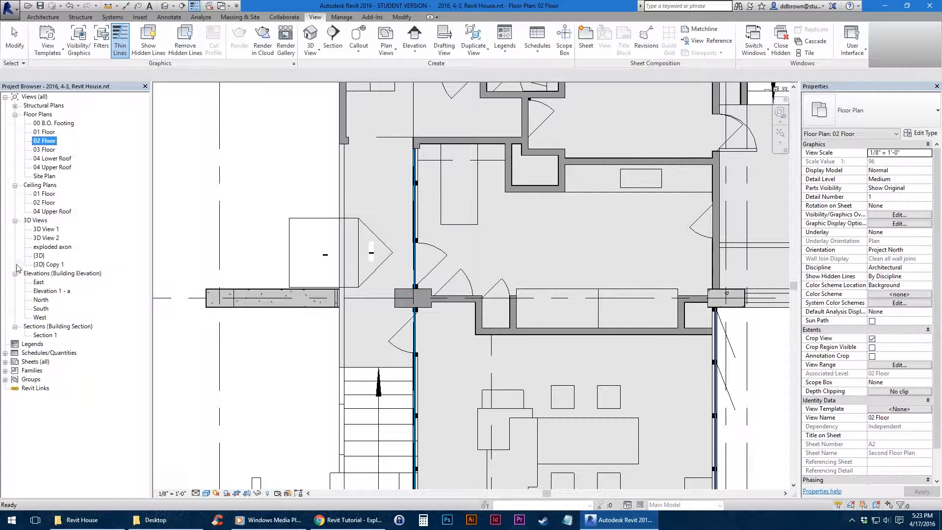
pyautogui.doubleClick(59, 293)
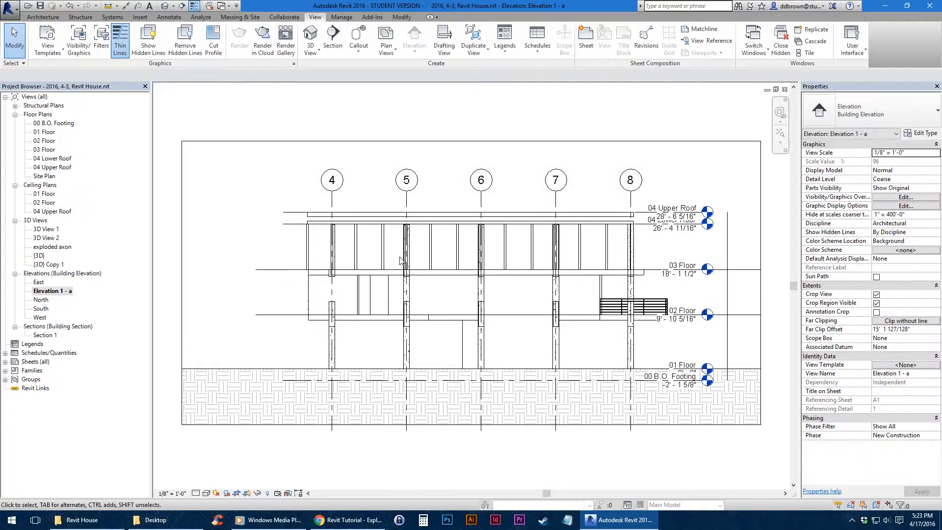
pyautogui.scroll(3, 374, 302)
pyautogui.click(206, 493)
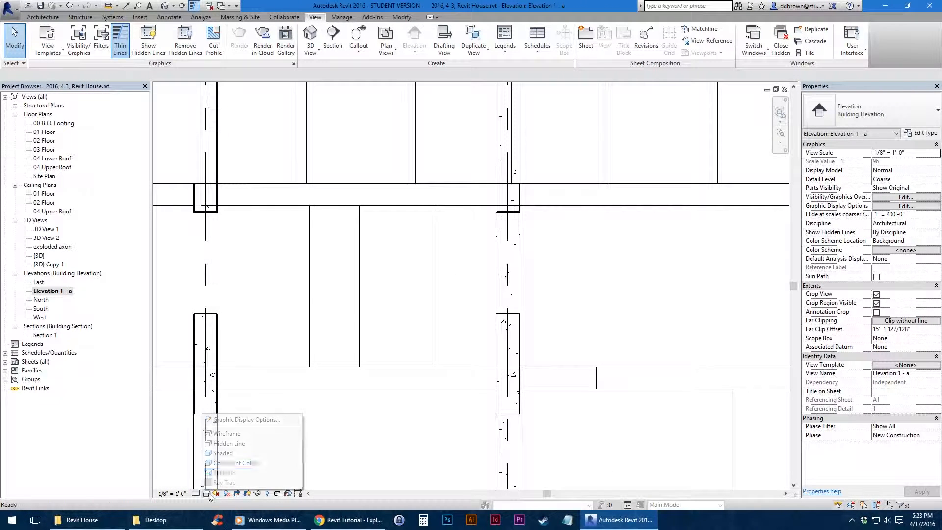
pyautogui.click(248, 460)
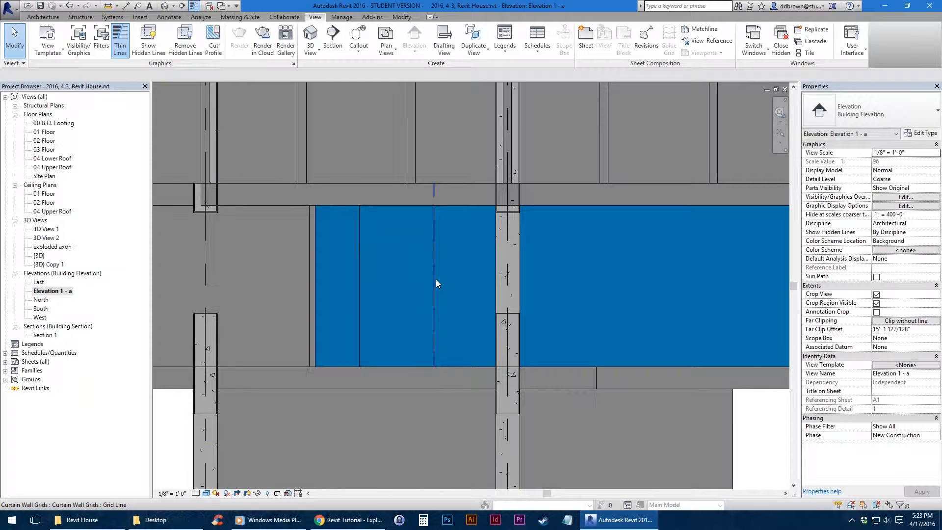
pyautogui.scroll(-5, 436, 280)
pyautogui.scroll(4, 414, 270)
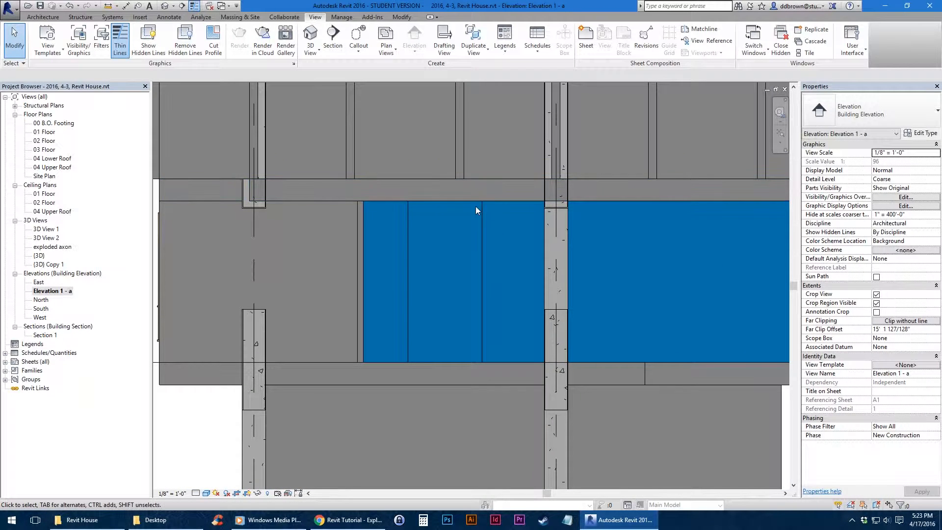
# Select the gridded curtain wall, check its position and mullion marks in the 02 Floor plan, and return to Elevation 1 - a
pyautogui.click(365, 224)
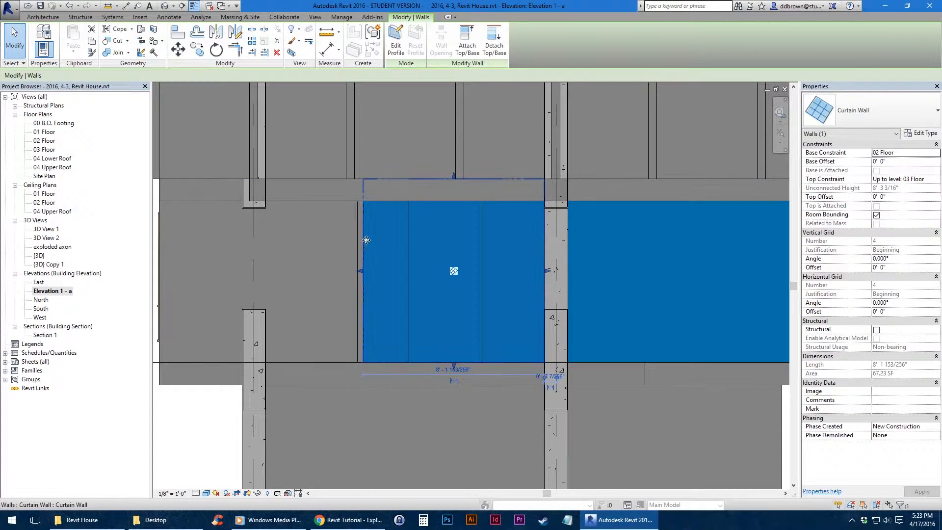
pyautogui.doubleClick(43, 141)
pyautogui.scroll(4, 421, 275)
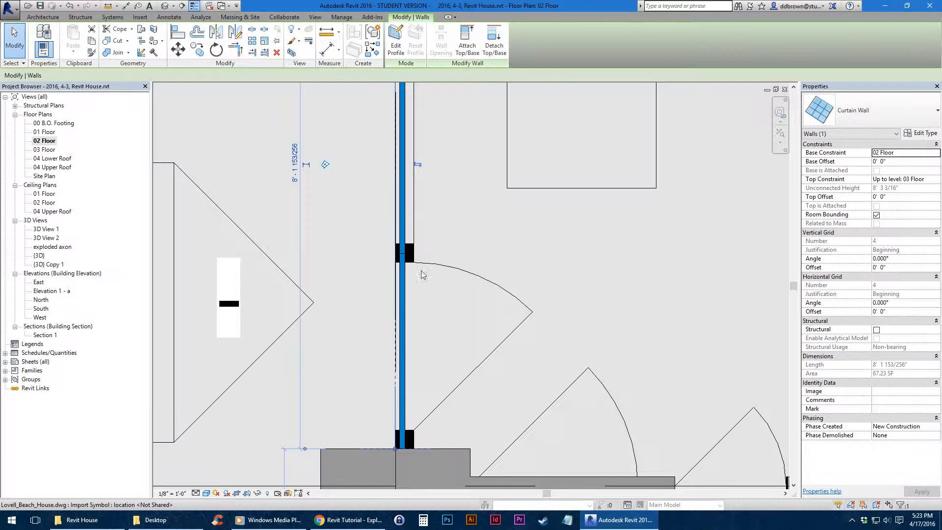
pyautogui.scroll(-3, 421, 274)
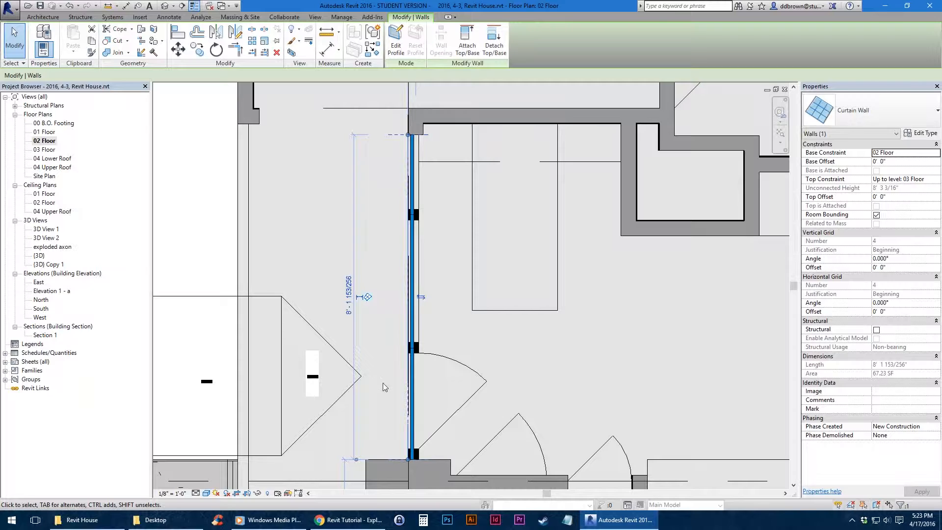
pyautogui.doubleClick(317, 337)
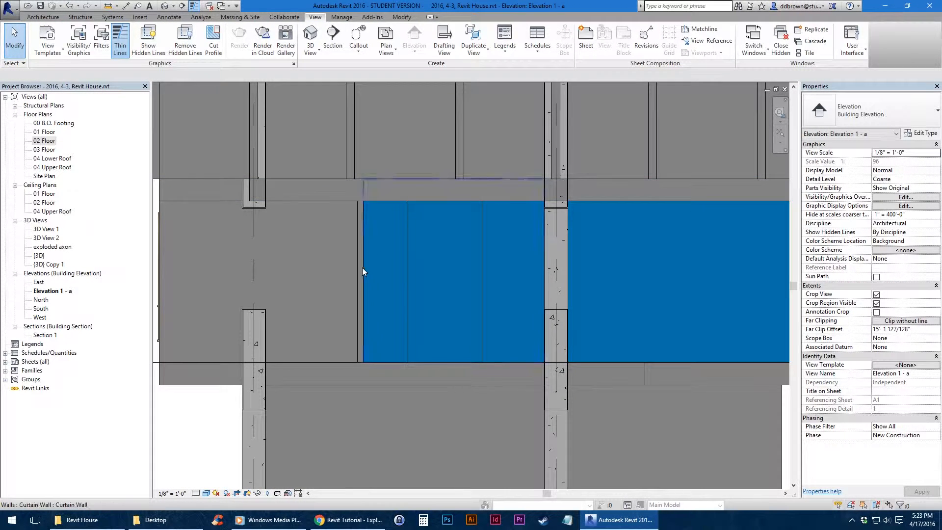
# Lower the top of the gridded curtain wall to the underside of the floor slab, giving a Top Offset of -1' 0"
pyautogui.click(434, 256)
pyautogui.scroll(2, 465, 255)
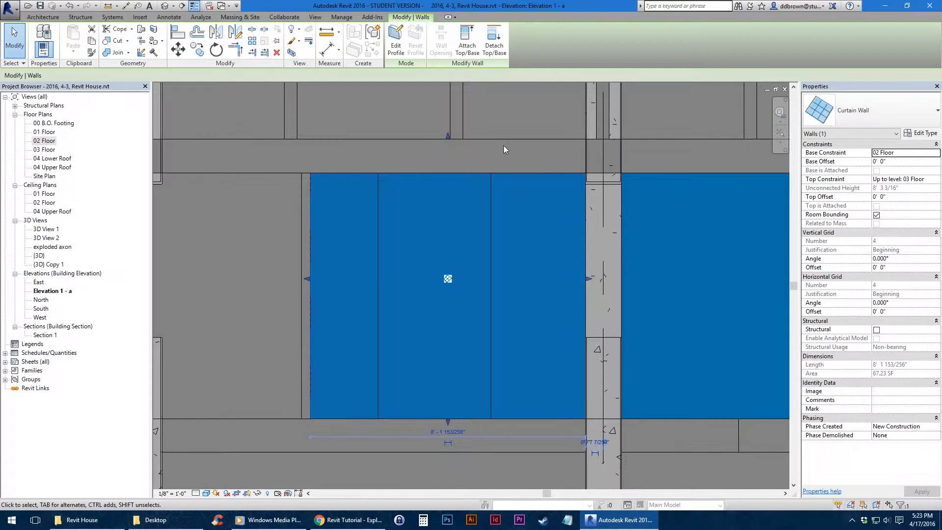
pyautogui.moveTo(447, 137); pyautogui.dragTo(451, 175)
pyautogui.moveTo(464, 271); pyautogui.dragTo(448, 246, button='middle')
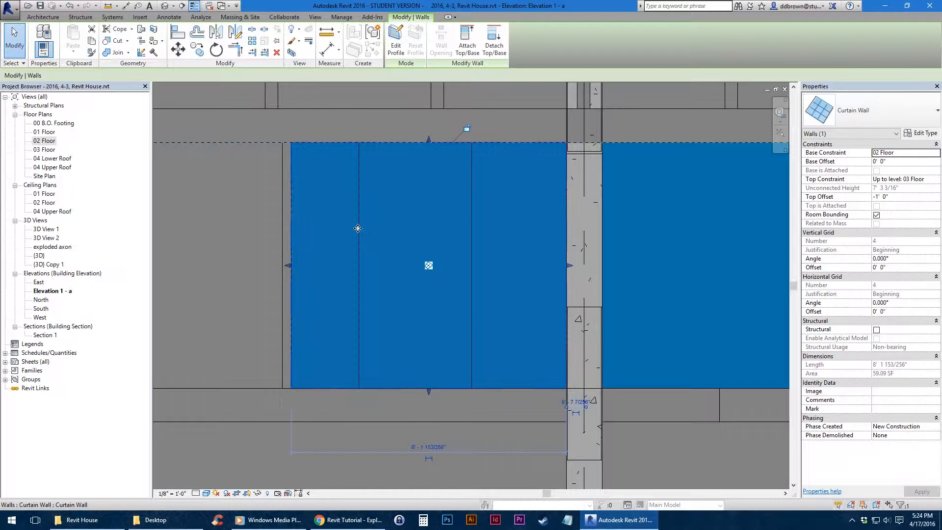
pyautogui.press('Escape')
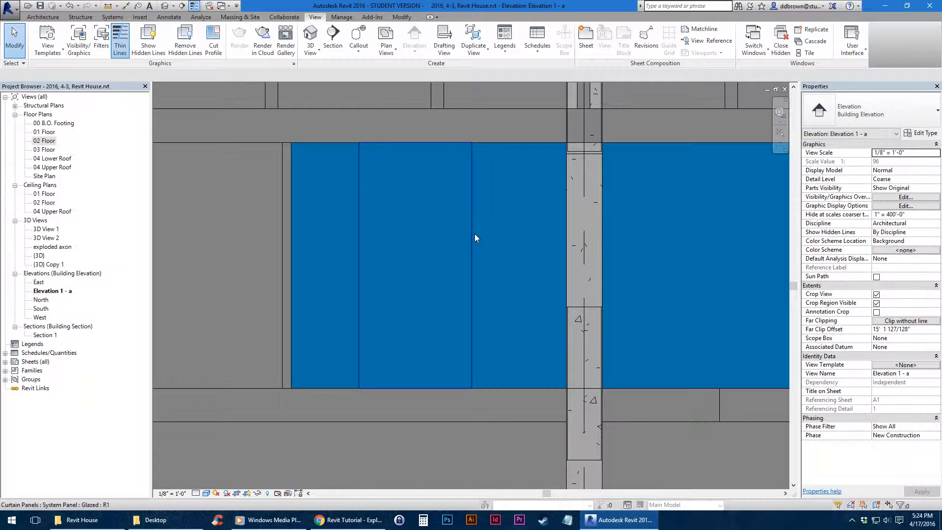
# Change the gridded curtain wall's glazed panel beside the column to the Door-Curtain-Wall-Single-Glass type
pyautogui.click(474, 235)
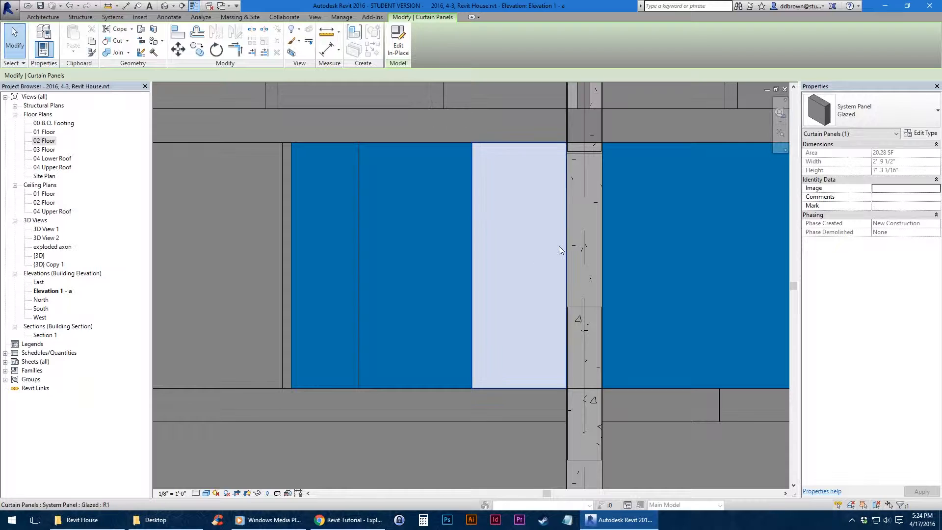
pyautogui.click(859, 119)
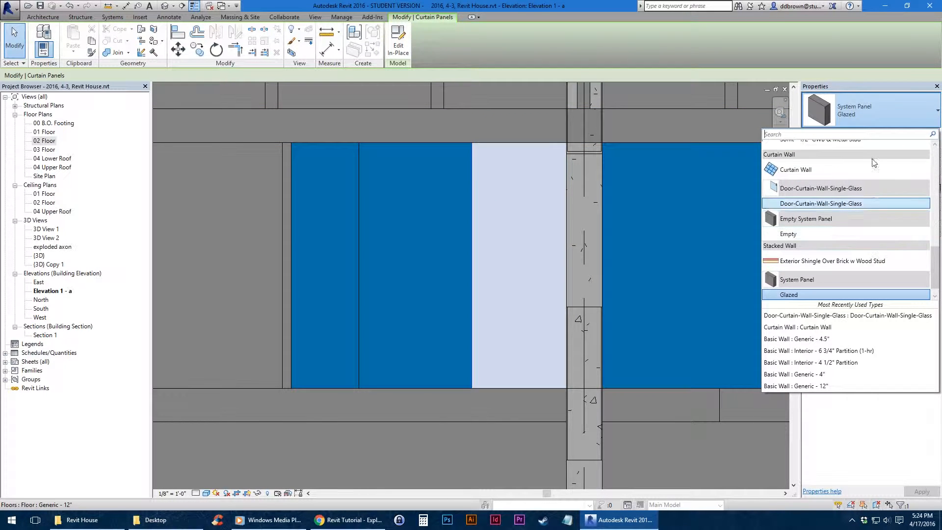
pyautogui.moveTo(840, 206)
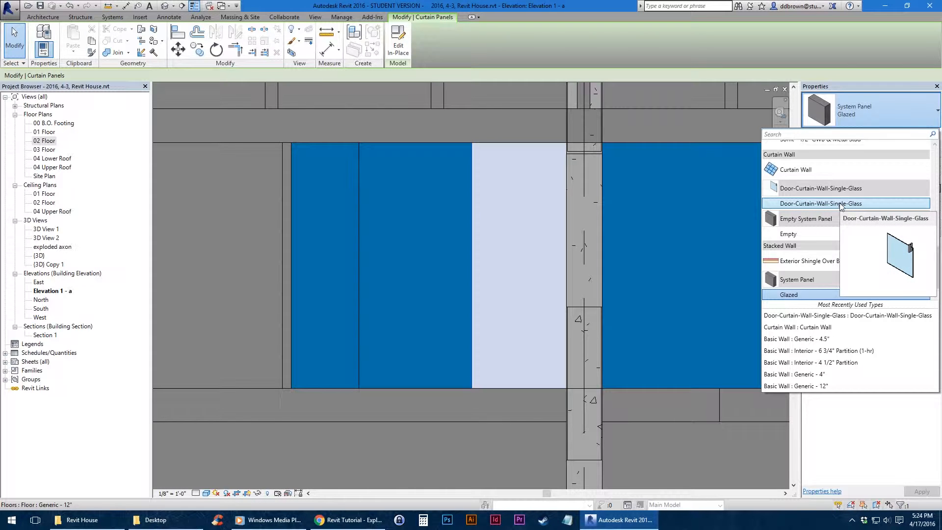
pyautogui.click(840, 204)
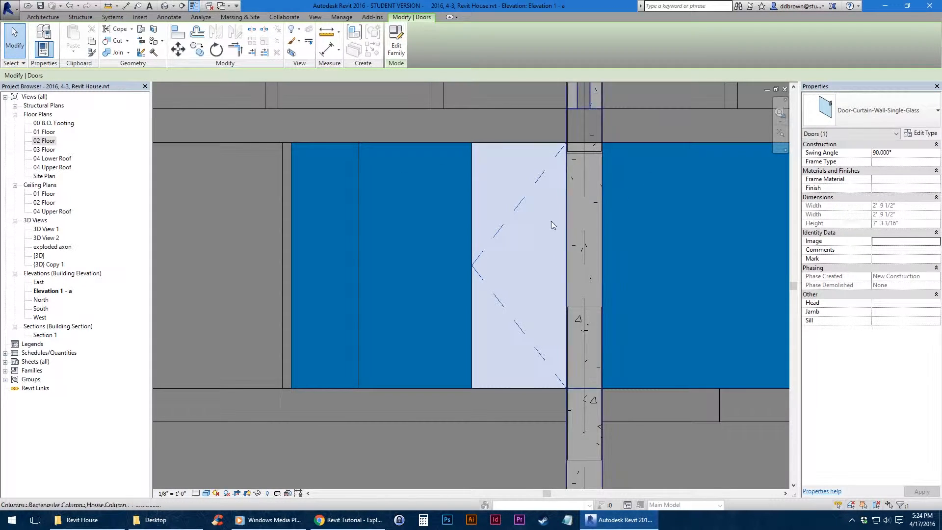
# Open the 02 Floor plan and check the new curtain wall door's swing, then clear the selection
pyautogui.doubleClick(49, 142)
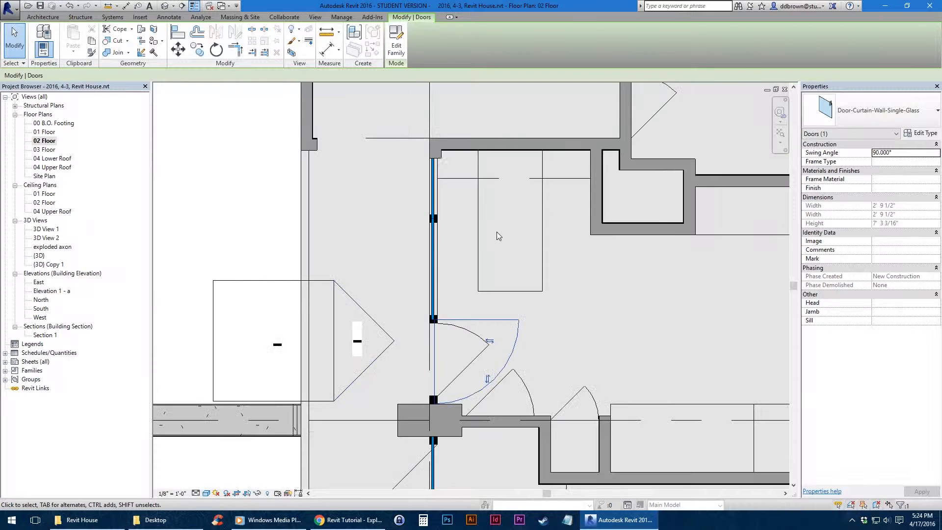
pyautogui.scroll(-1, 508, 324)
pyautogui.scroll(4, 490, 348)
pyautogui.moveTo(490, 347); pyautogui.dragTo(498, 288, button='middle')
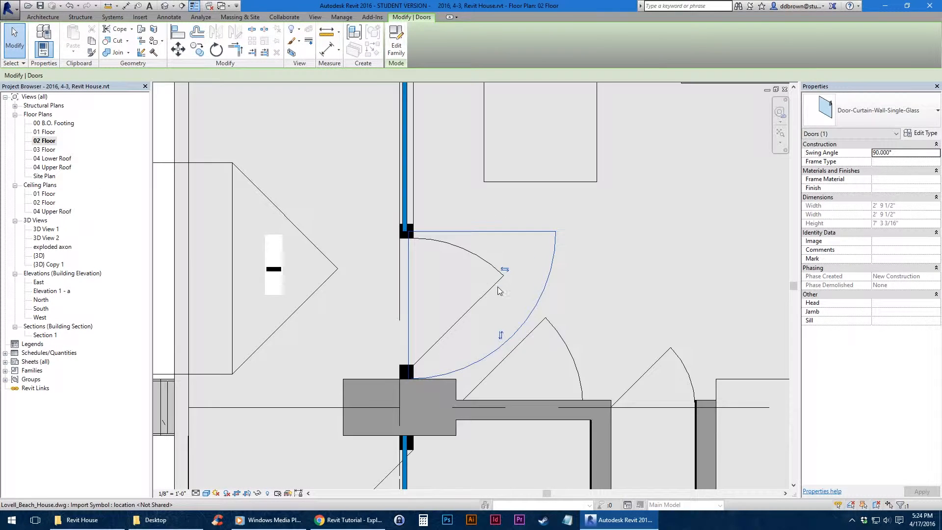
pyautogui.scroll(-3, 466, 307)
pyautogui.press('Escape')
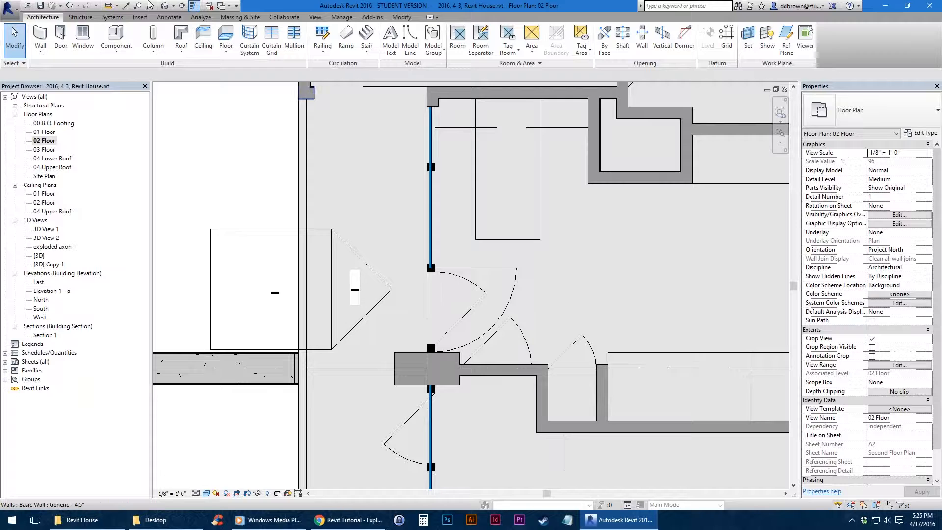
pyautogui.click(60, 37)
pyautogui.moveTo(485, 222); pyautogui.dragTo(485, 279, button='middle')
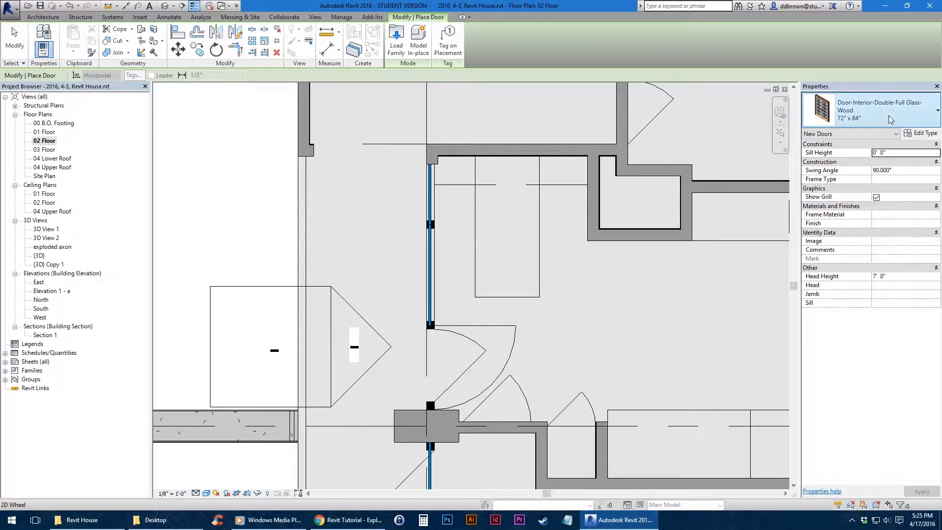
pyautogui.click(889, 117)
pyautogui.press('Escape')
pyautogui.press('Escape')
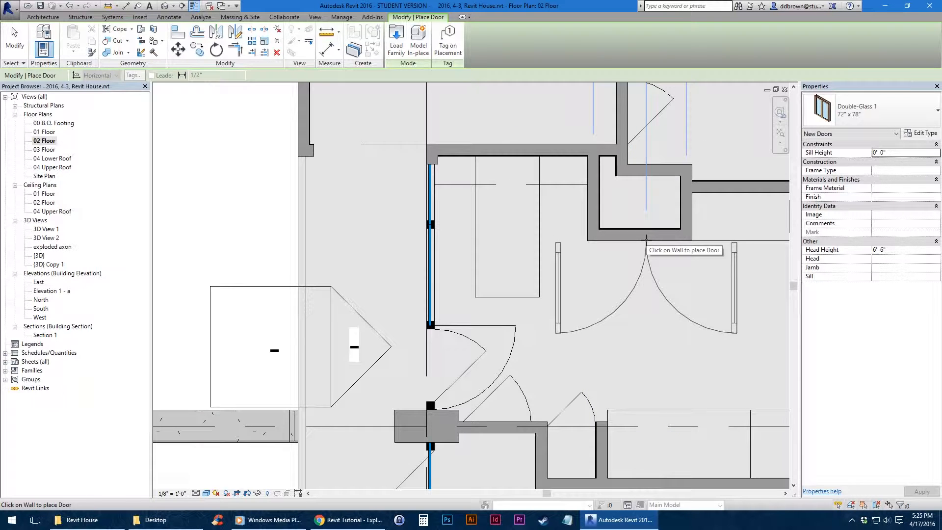
pyautogui.press('Escape')
pyautogui.press('Escape')
# Select the curtain wall door in plan and review its available types, keeping Door-Curtain-Wall-Single-Glass
pyautogui.scroll(3, 450, 345)
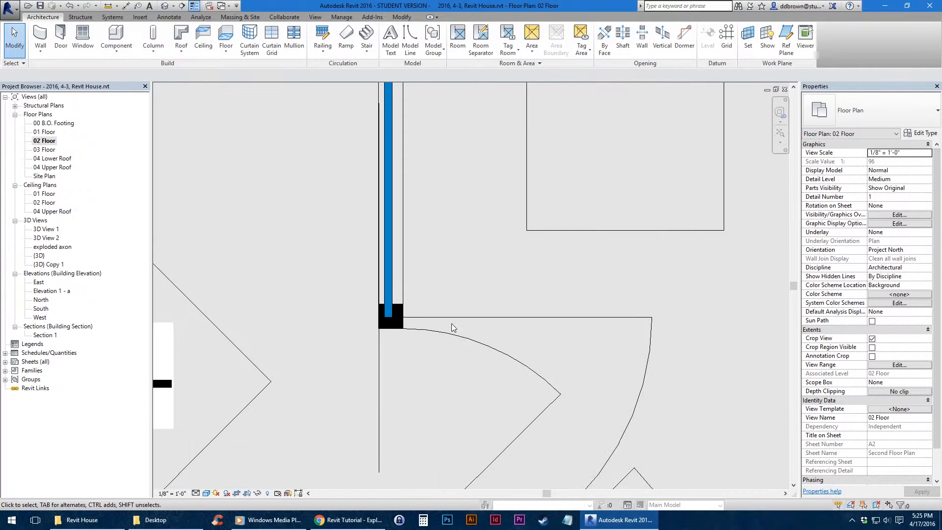
pyautogui.moveTo(450, 347); pyautogui.dragTo(448, 300, button='middle')
pyautogui.click(445, 282)
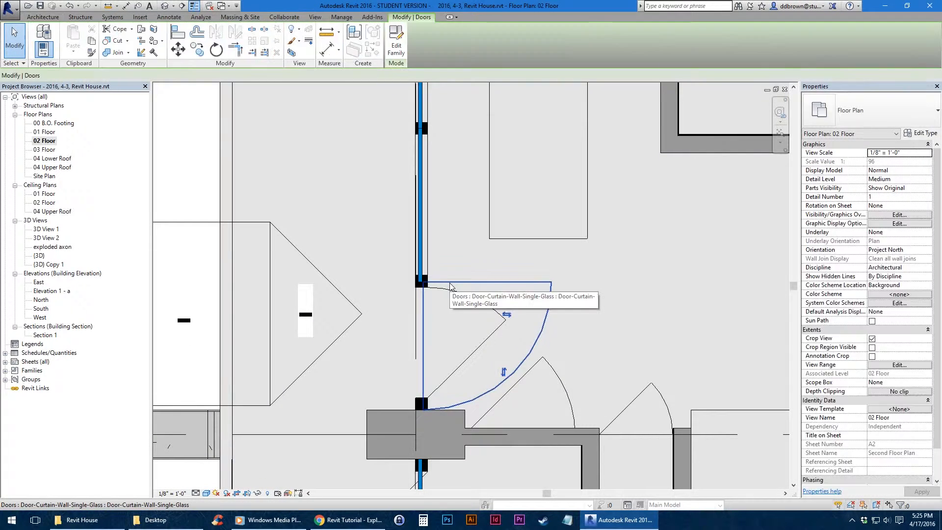
pyautogui.click(887, 109)
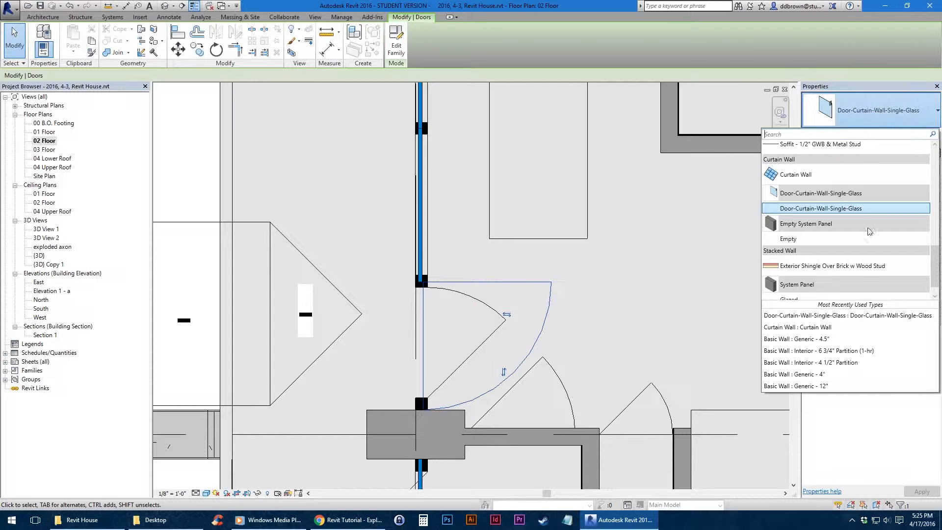
pyautogui.scroll(-1, 833, 272)
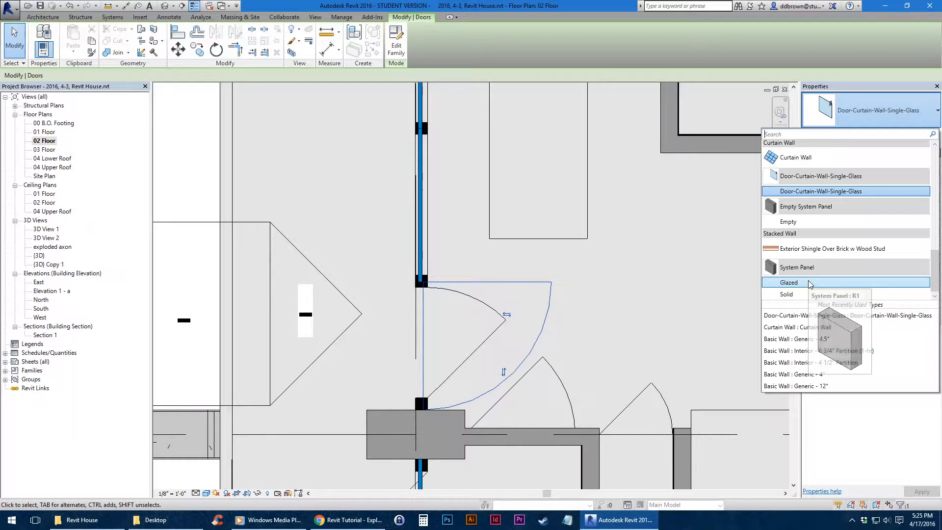
pyautogui.scroll(3, 828, 265)
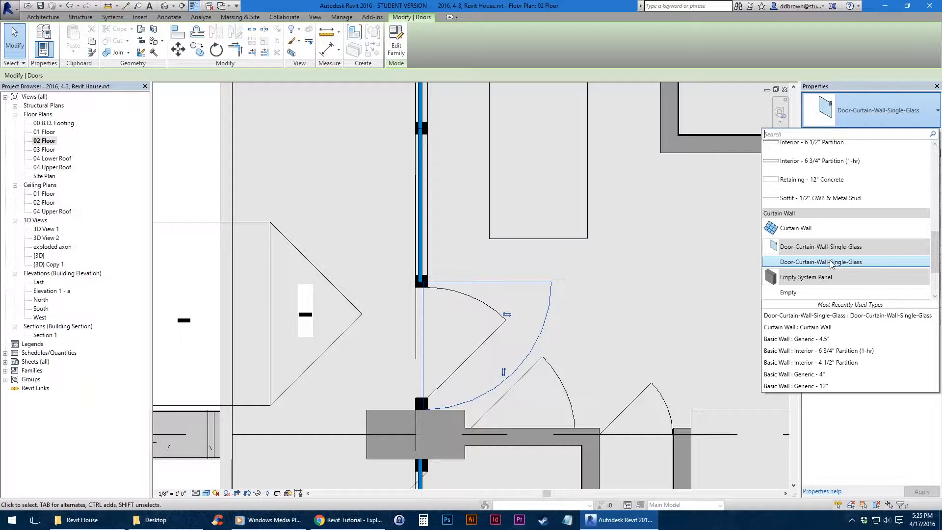
pyautogui.click(830, 262)
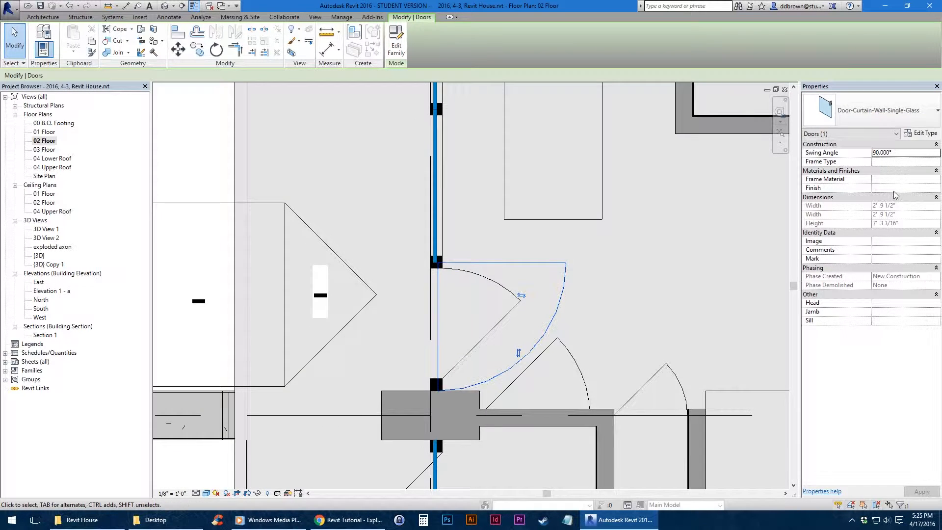
pyautogui.scroll(1, 485, 320)
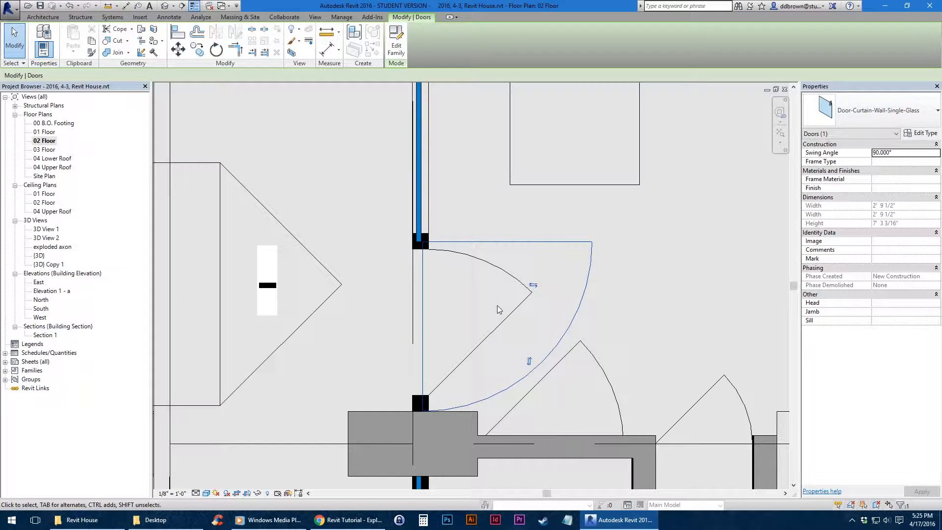
pyautogui.scroll(-2, 486, 311)
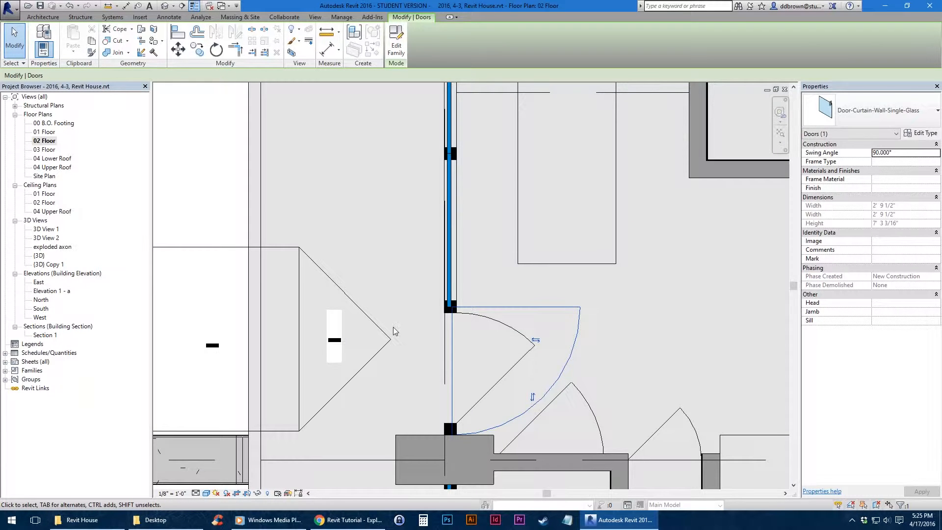
# Open Elevation 1 - a and add a horizontal curtain grid line at the mid-height of the curtain wall's panels
pyautogui.doubleClick(372, 318)
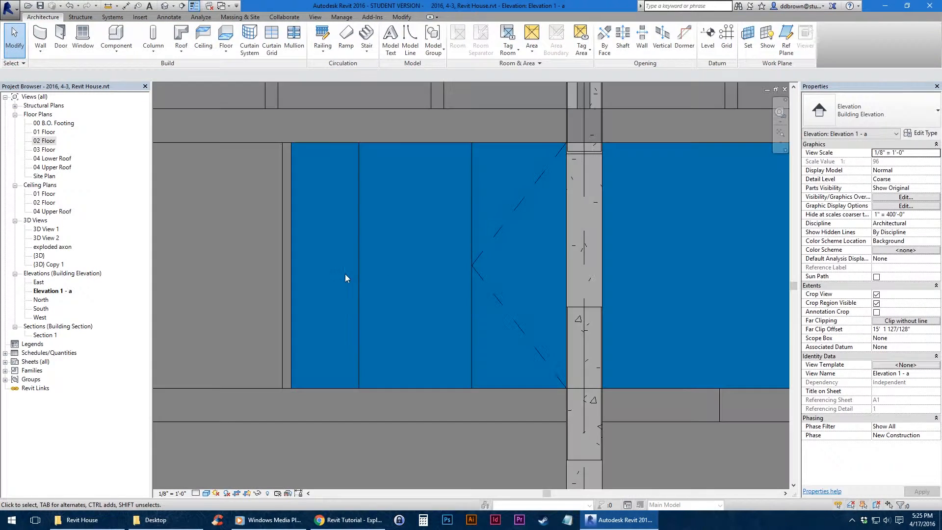
pyautogui.scroll(3, 439, 276)
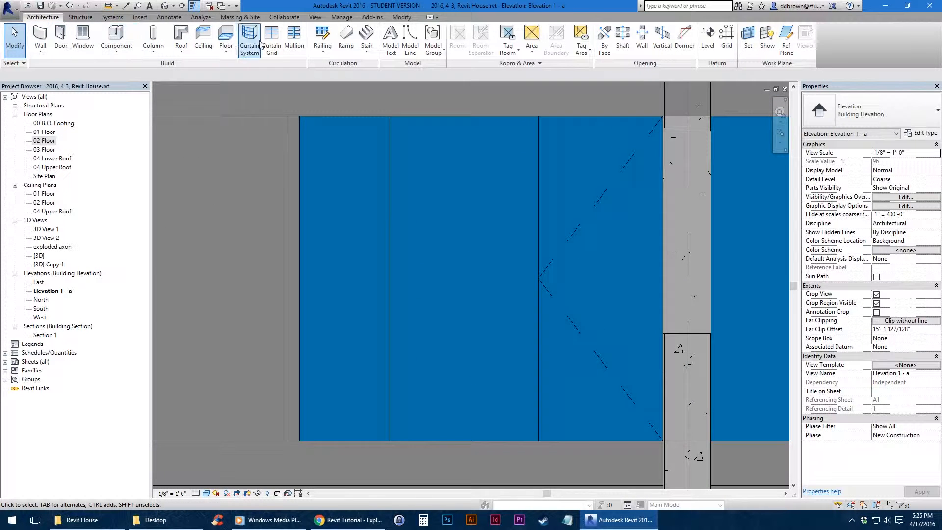
pyautogui.click(269, 39)
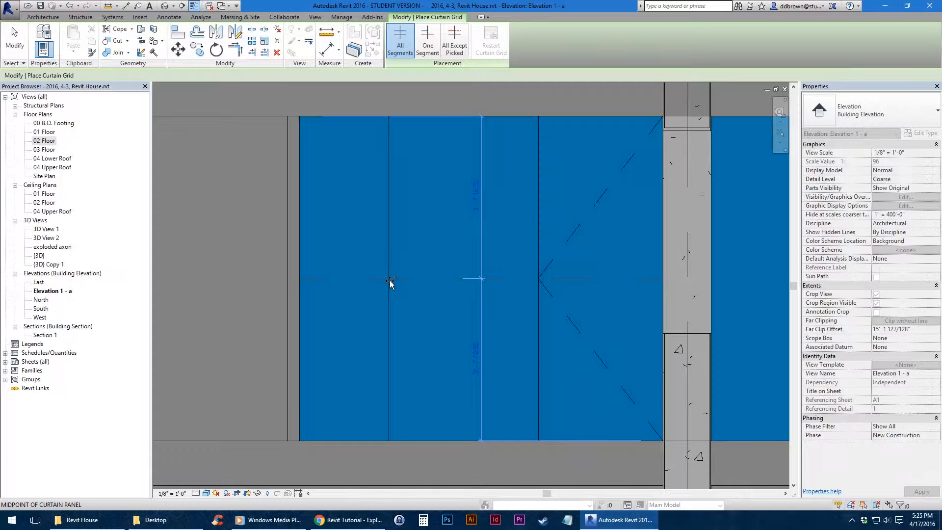
pyautogui.click(390, 279)
pyautogui.click(22, 47)
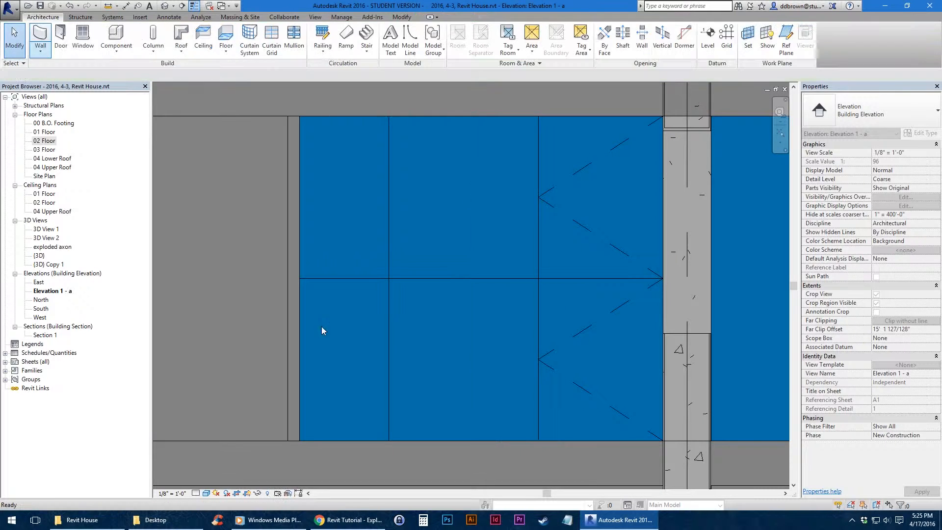
# Add two more horizontal curtain grid lines through the midpoints of the upper and lower panel rows
pyautogui.click(469, 278)
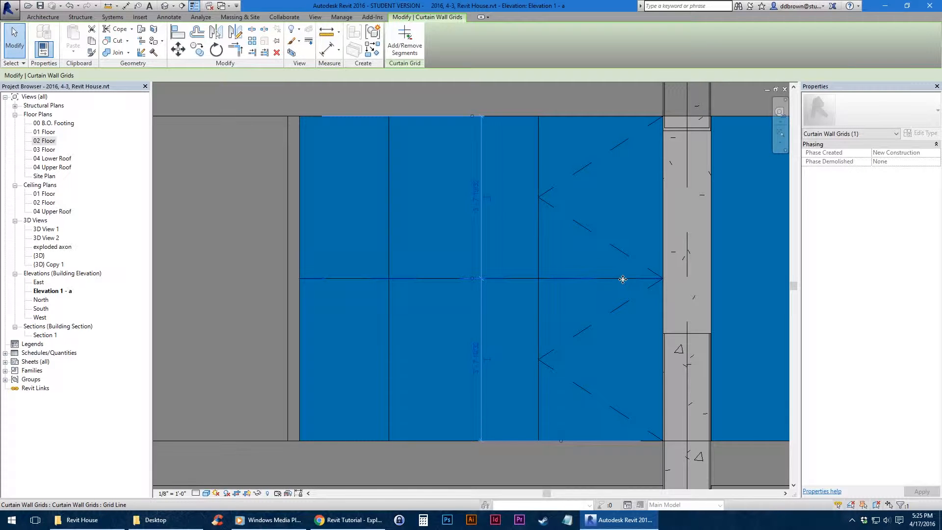
pyautogui.moveTo(436, 275); pyautogui.dragTo(409, 277, button='middle')
pyautogui.click(38, 17)
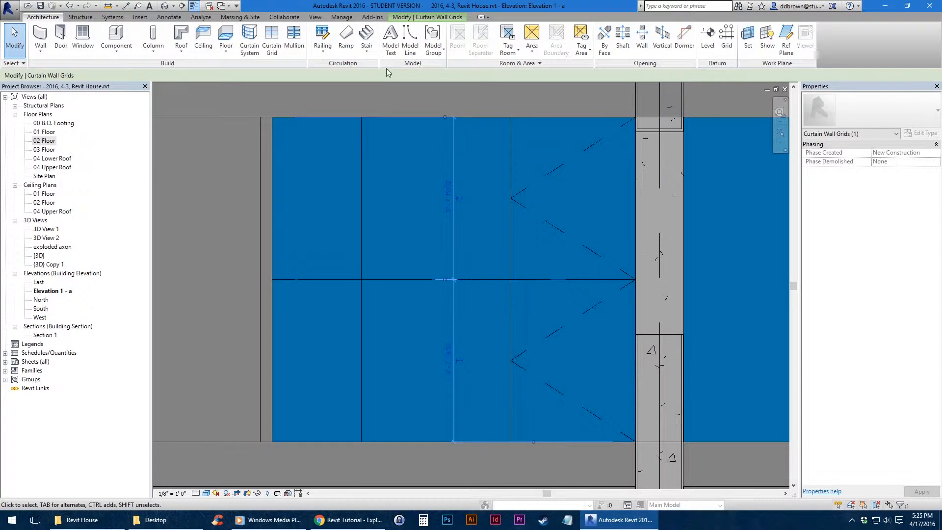
pyautogui.click(271, 39)
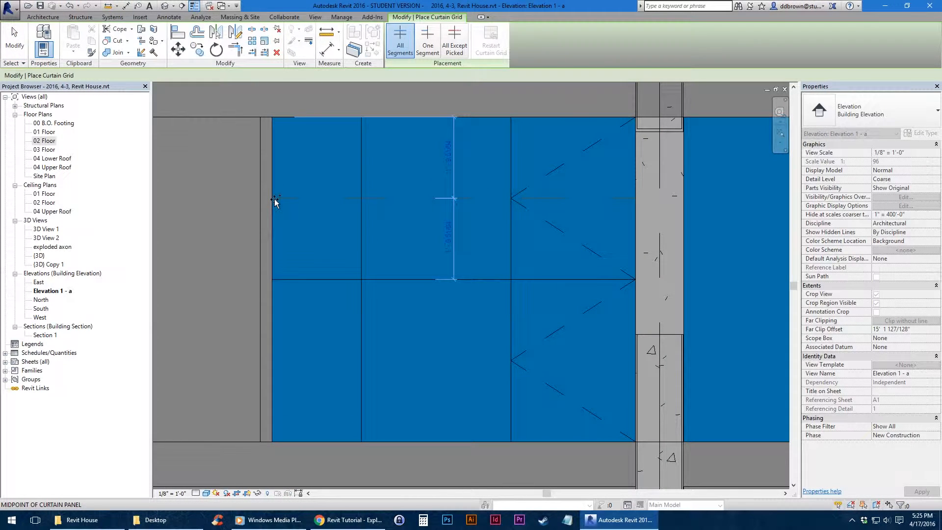
pyautogui.click(275, 199)
pyautogui.click(270, 369)
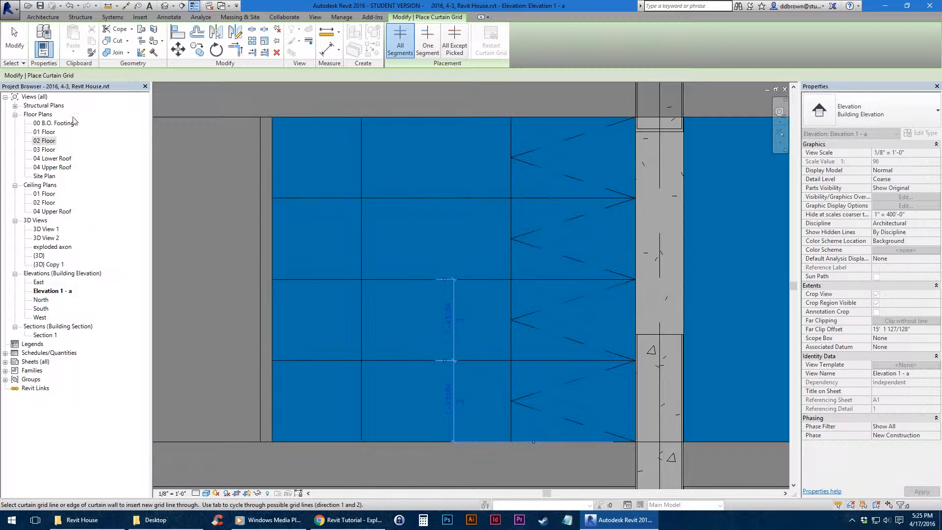
pyautogui.click(15, 39)
# Remove the segment of the upper horizontal grid line that crosses the door panel
pyautogui.moveTo(552, 233); pyautogui.dragTo(507, 242, button='middle')
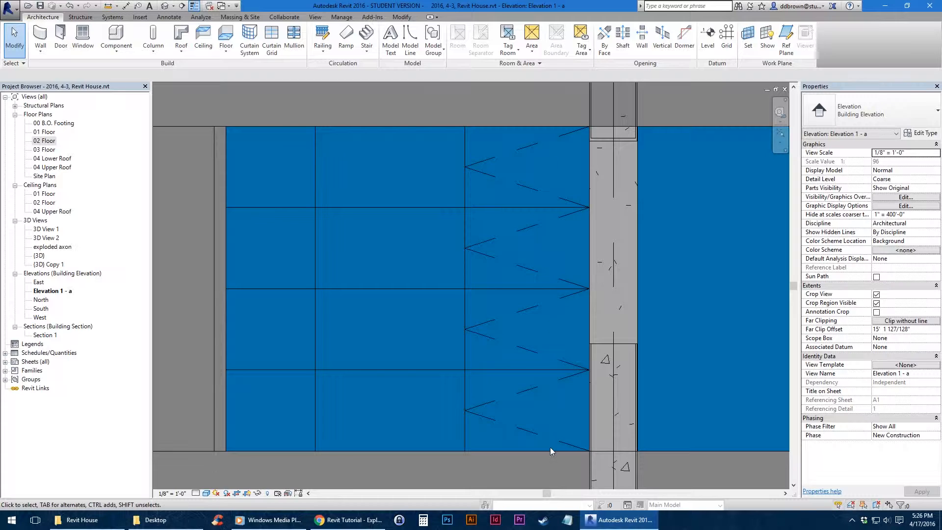
pyautogui.click(421, 207)
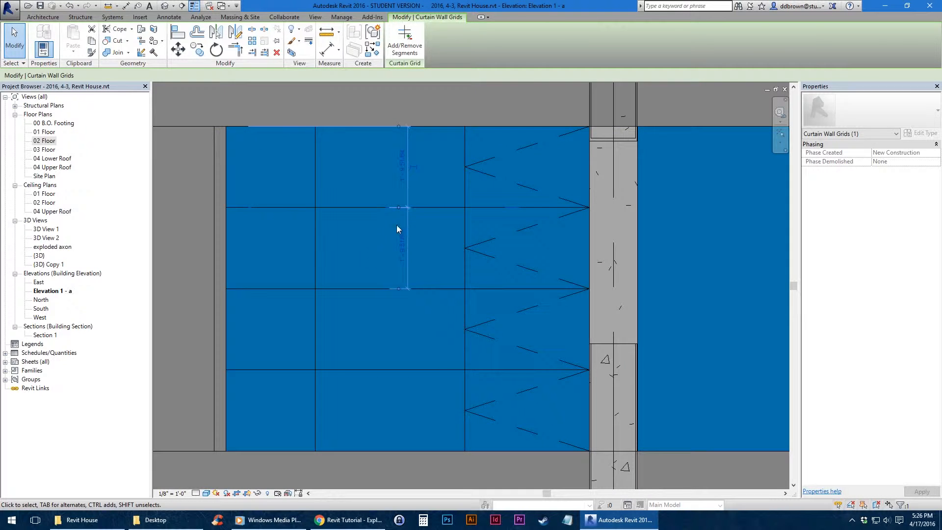
pyautogui.press('Escape')
pyautogui.click(406, 208)
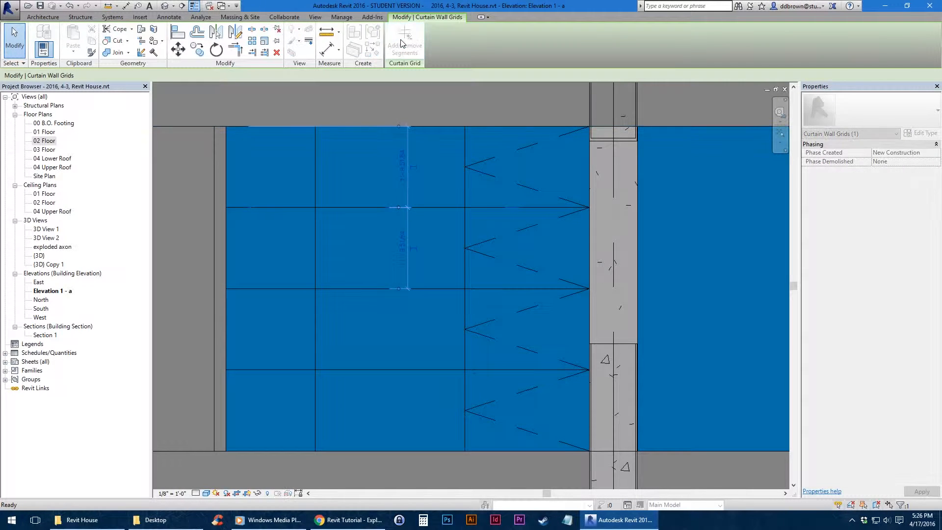
pyautogui.click(405, 41)
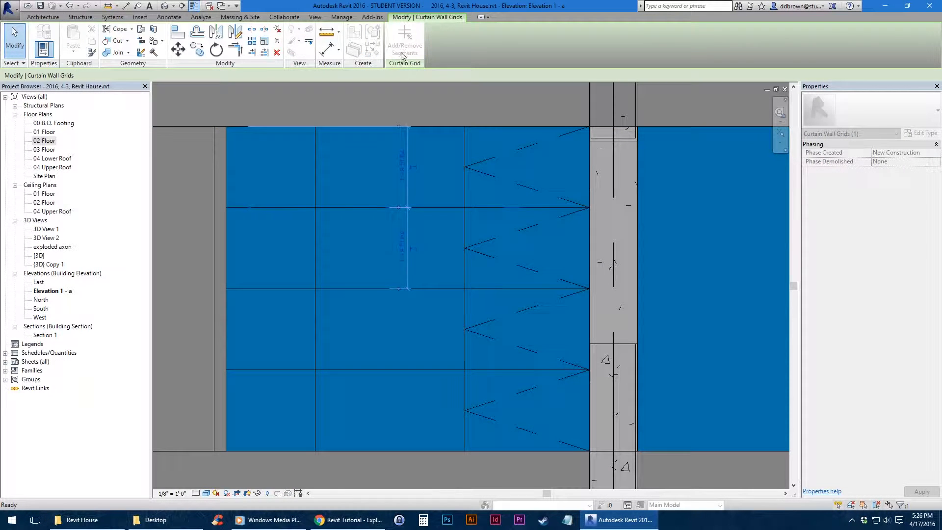
pyautogui.click(540, 208)
pyautogui.press('Escape')
pyautogui.press('Escape')
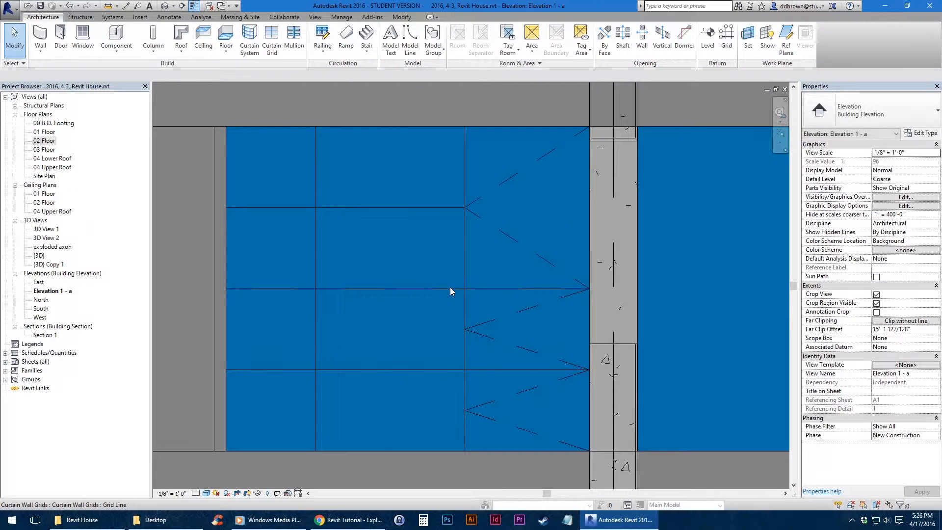
# Remove the segments of the middle and lower horizontal grid lines that cross the door panel
pyautogui.click(449, 288)
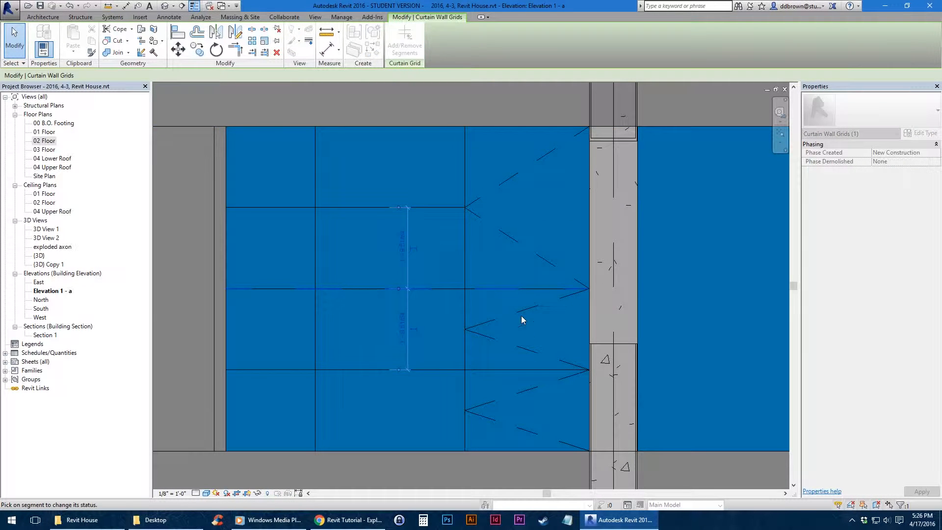
pyautogui.click(527, 289)
pyautogui.press('Escape')
pyautogui.press('Escape')
pyautogui.click(417, 369)
pyautogui.click(404, 40)
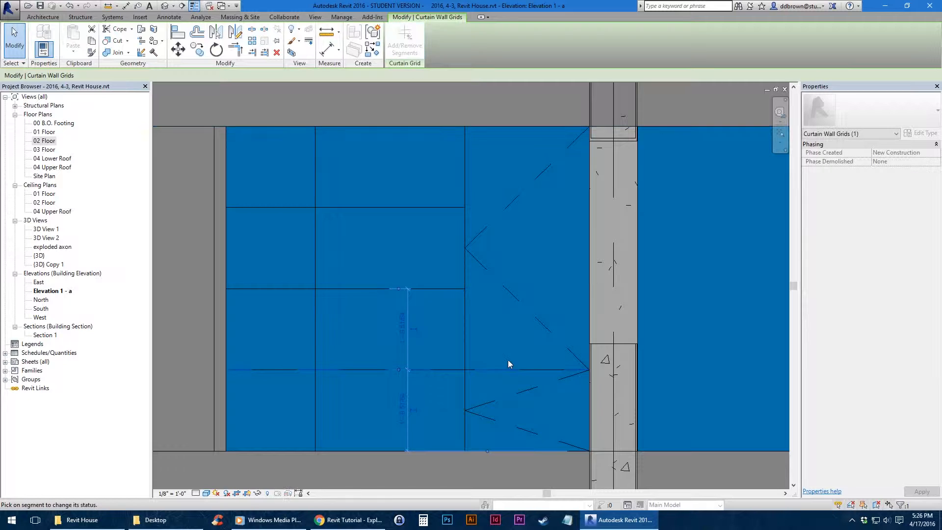
pyautogui.click(509, 369)
pyautogui.press('Escape')
pyautogui.press('Escape')
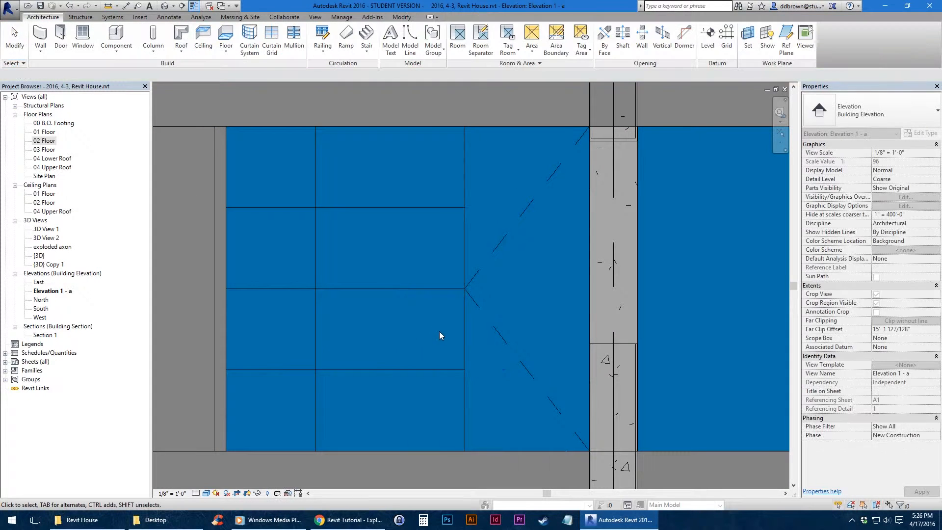
# Place Rectangular Mullion 1 mullions on all grid lines of the curtain wall
pyautogui.click(294, 40)
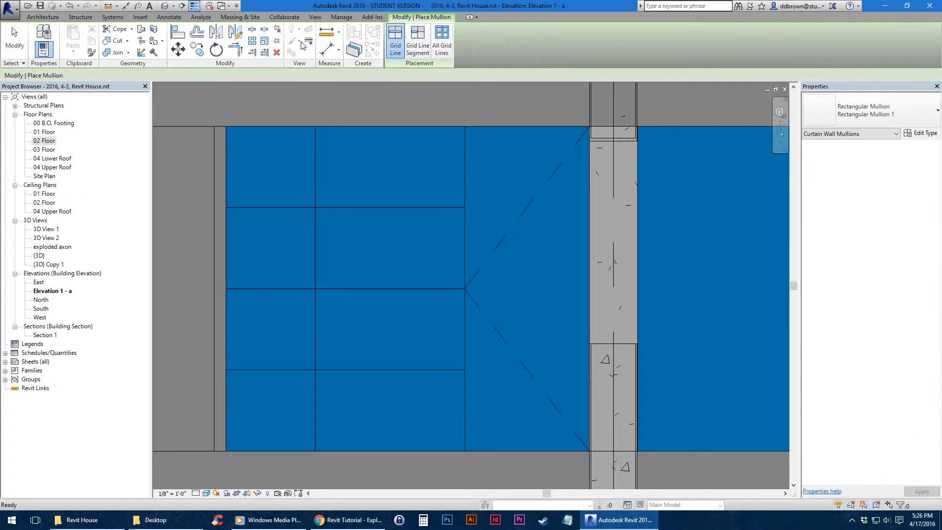
pyautogui.click(441, 41)
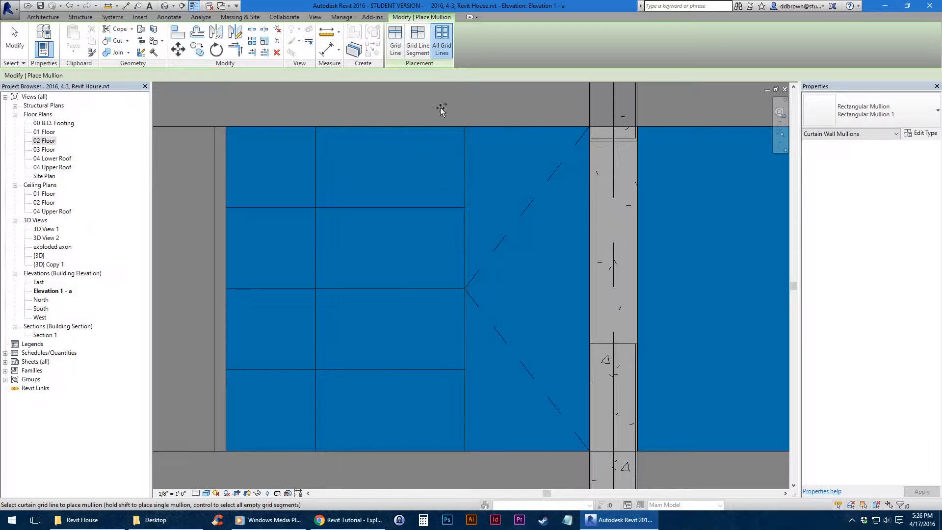
pyautogui.click(463, 206)
pyautogui.press('Escape')
pyautogui.press('Escape')
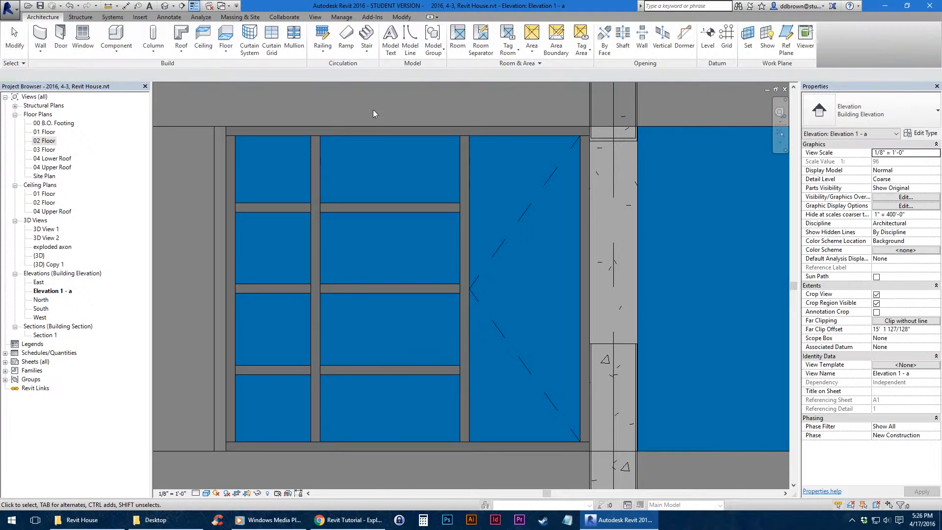
# Delete the bottom mullion segment beneath the glass door of the curtain wall
pyautogui.moveTo(490, 358); pyautogui.dragTo(425, 292, button='middle')
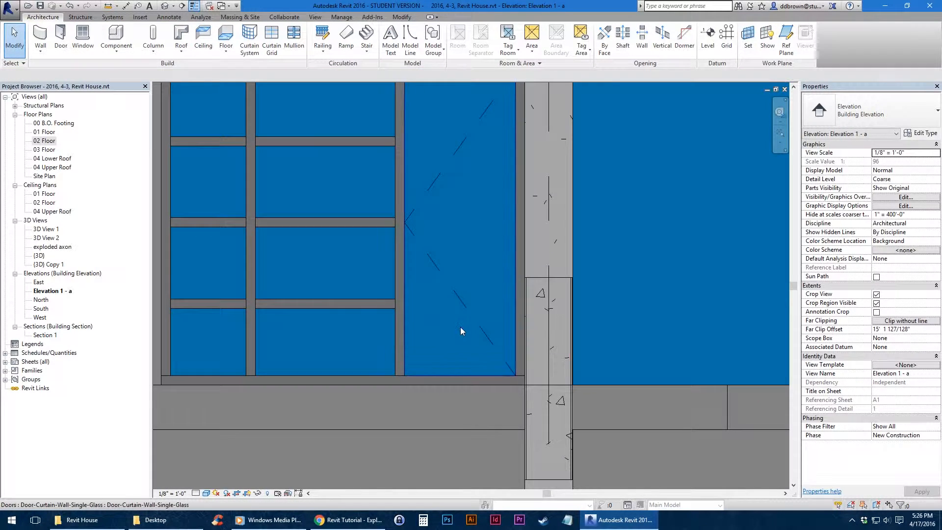
pyautogui.moveTo(437, 384); pyautogui.dragTo(473, 411, button='middle')
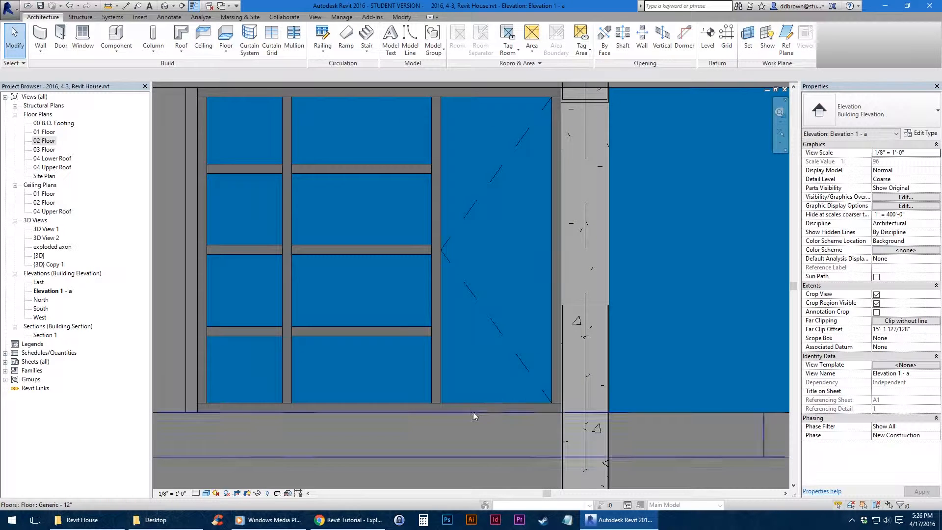
pyautogui.click(474, 405)
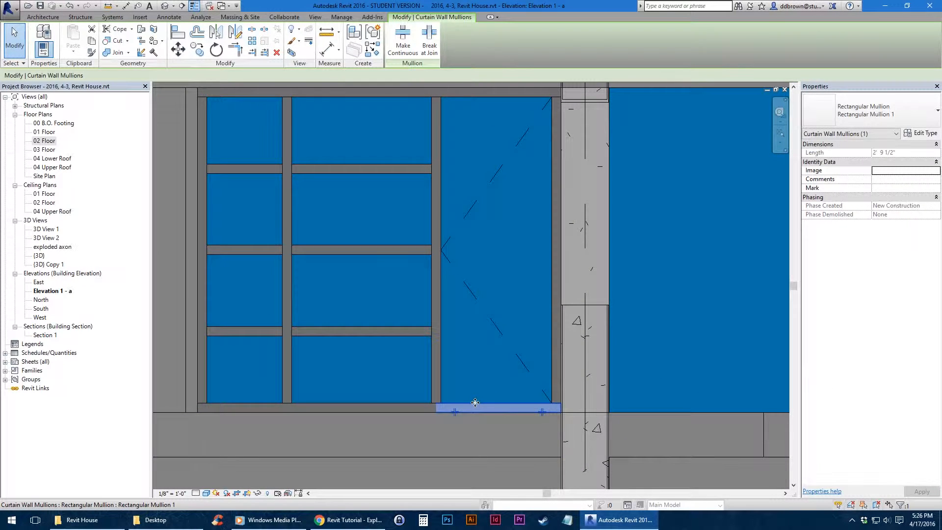
pyautogui.click(476, 392)
pyautogui.click(483, 405)
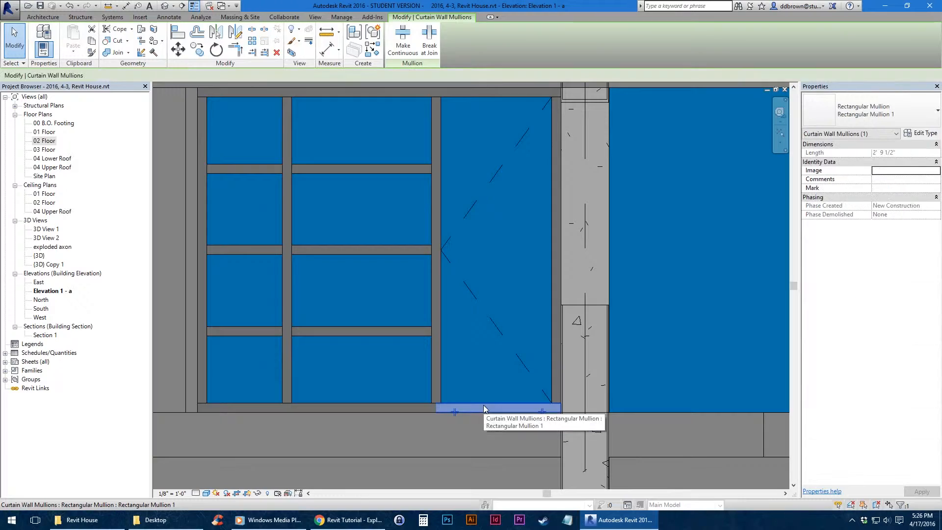
pyautogui.press('Escape')
# Open the default 3D view and inspect the curtain wall with its door and the house from several sides
pyautogui.click(164, 5)
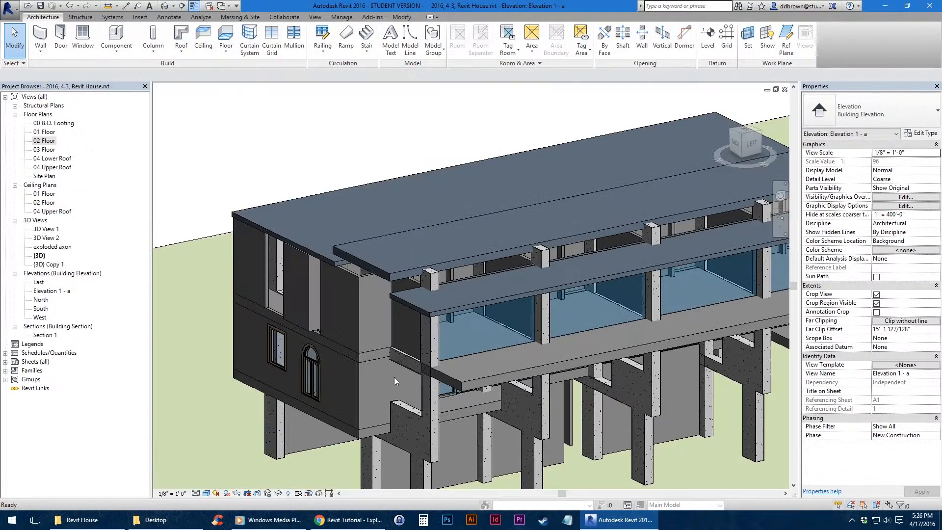
pyautogui.scroll(8, 414, 319)
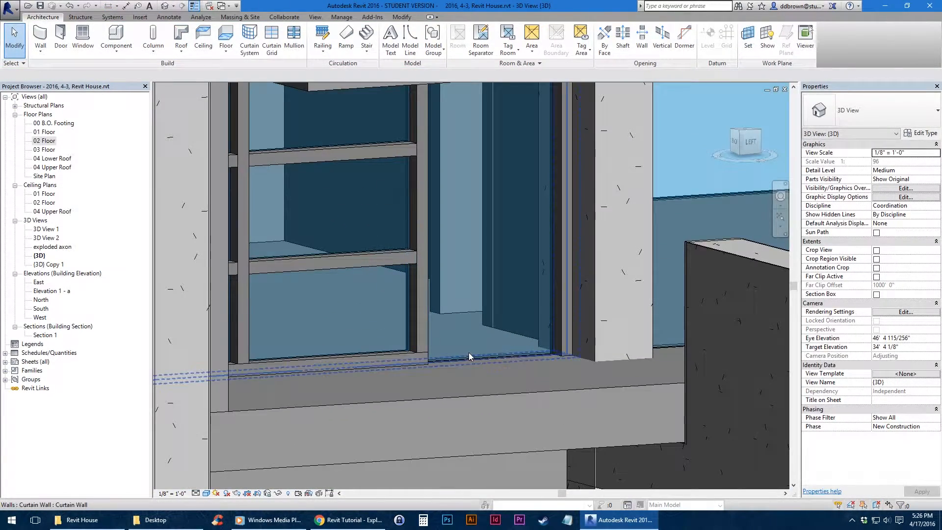
pyautogui.click(469, 352)
pyautogui.moveTo(489, 345)
pyautogui.keyDown('shift'); pyautogui.mouseDown(button='middle')
pyautogui.moveTo(439, 296)
pyautogui.moveTo(488, 342)
pyautogui.moveTo(478, 343)
pyautogui.mouseUp(button='middle'); pyautogui.keyUp('shift')
pyautogui.scroll(-4, 437, 344)
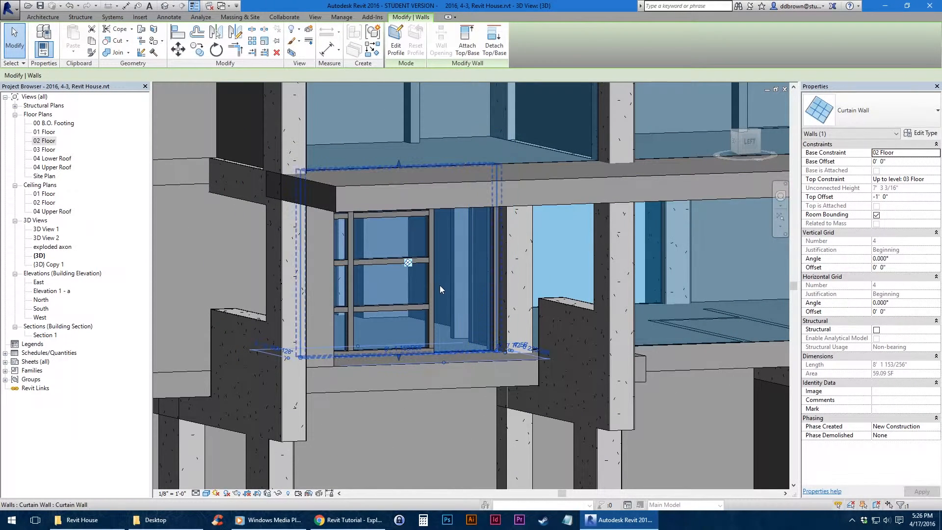
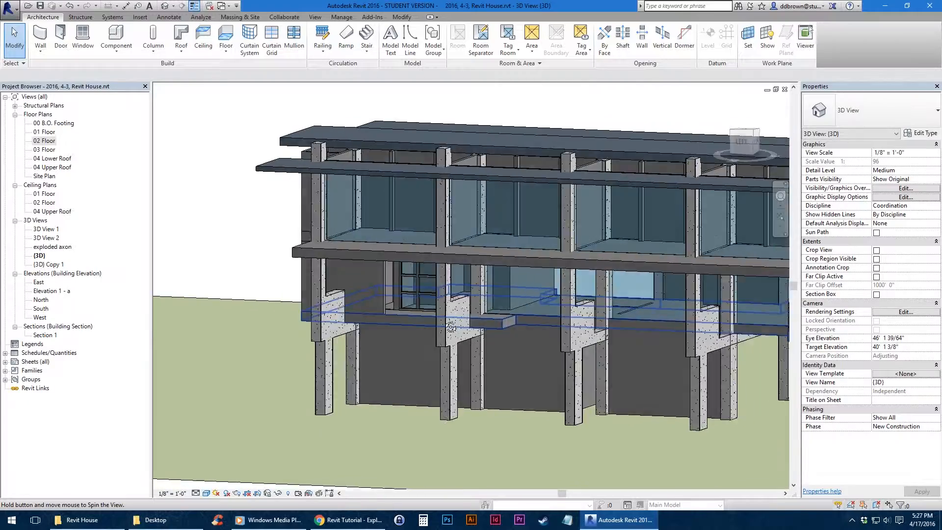
pyautogui.keyDown('shift'); pyautogui.moveTo(441, 324); pyautogui.dragTo(460, 343, button='middle'); pyautogui.keyUp('shift')
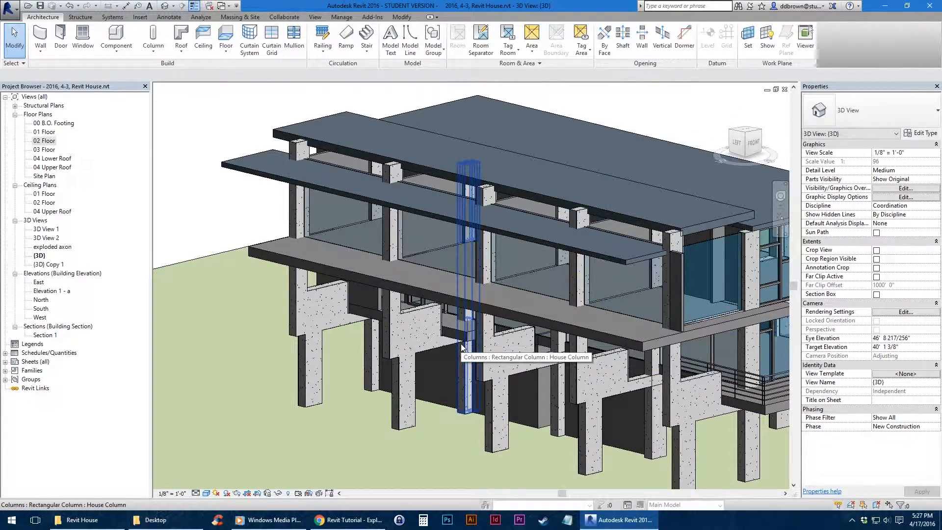
pyautogui.scroll(-5, 461, 346)
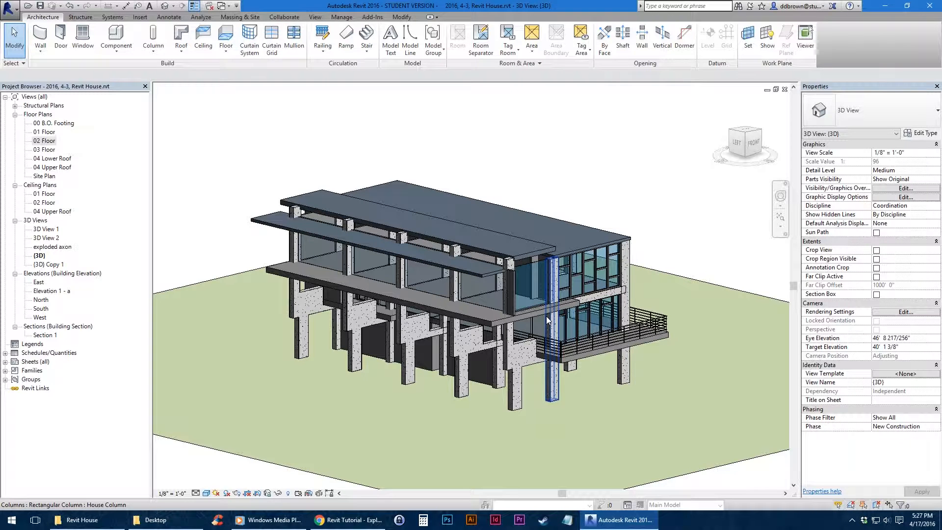
# Turn on shadows in the 3D view and open the sun settings beside the model
pyautogui.click(229, 493)
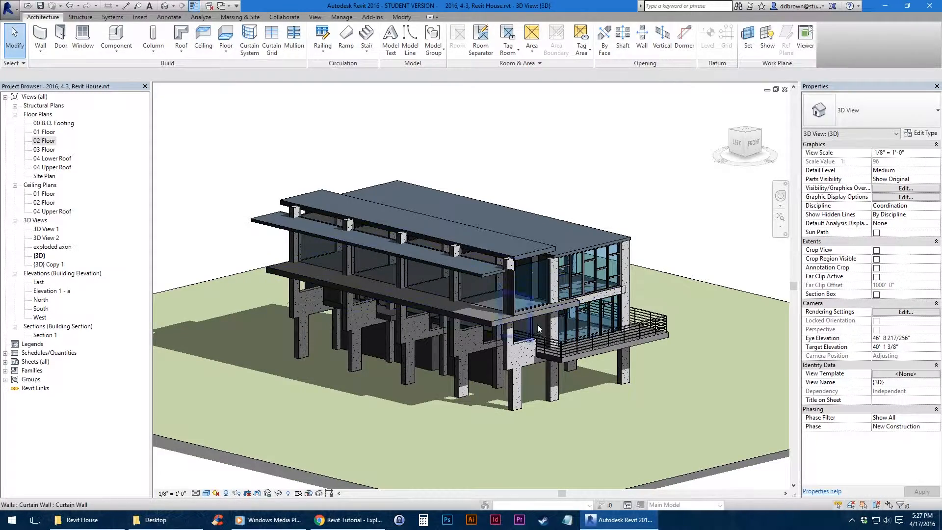
pyautogui.keyDown('shift'); pyautogui.moveTo(538, 328); pyautogui.dragTo(459, 359, button='middle'); pyautogui.keyUp('shift')
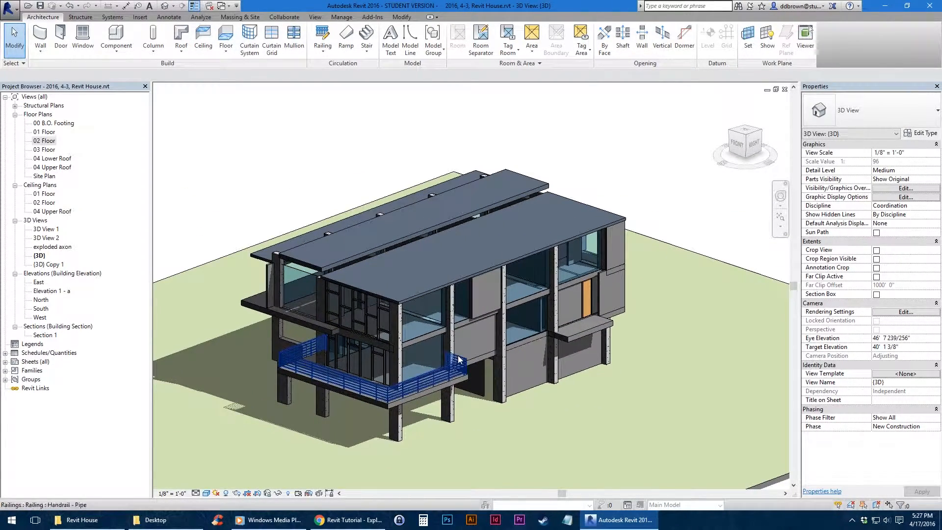
pyautogui.click(217, 494)
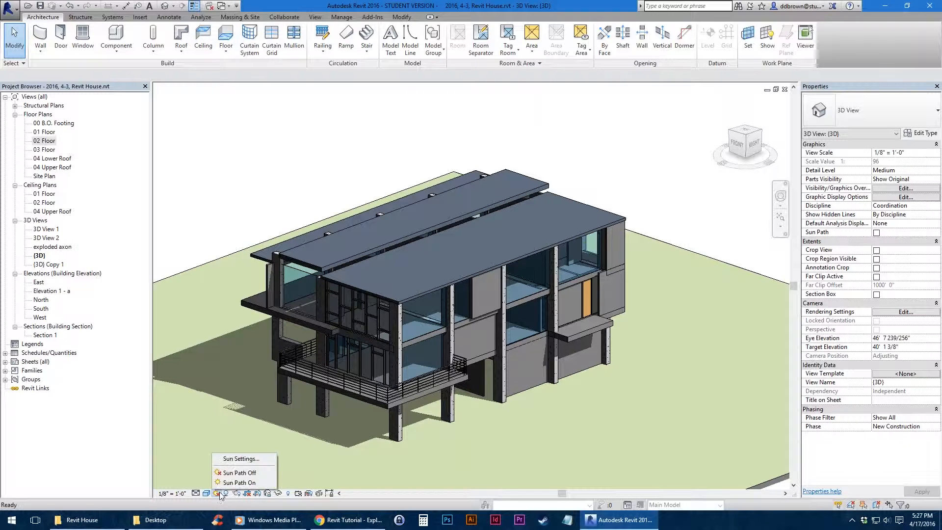
pyautogui.click(248, 461)
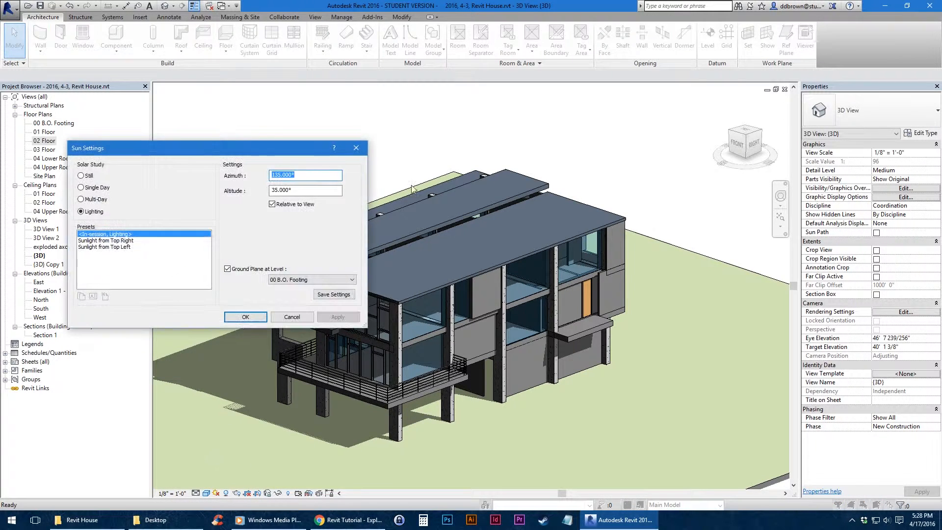
pyautogui.moveTo(274, 146); pyautogui.dragTo(778, 174)
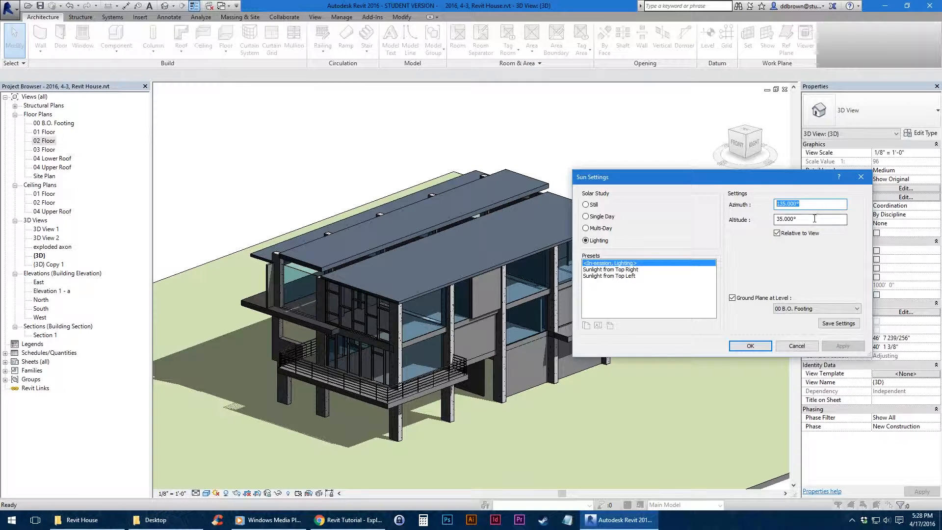
pyautogui.press('Tab')
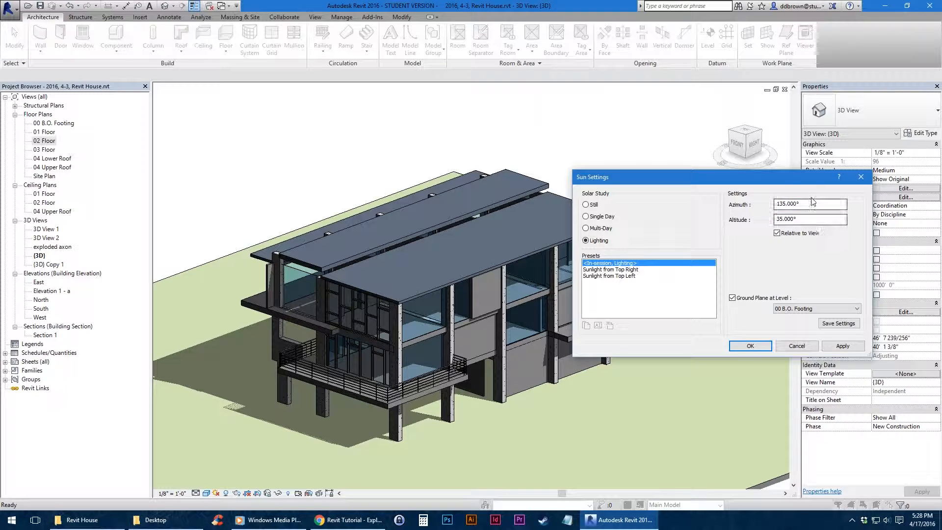
pyautogui.hotkey('shift', 'Tab')
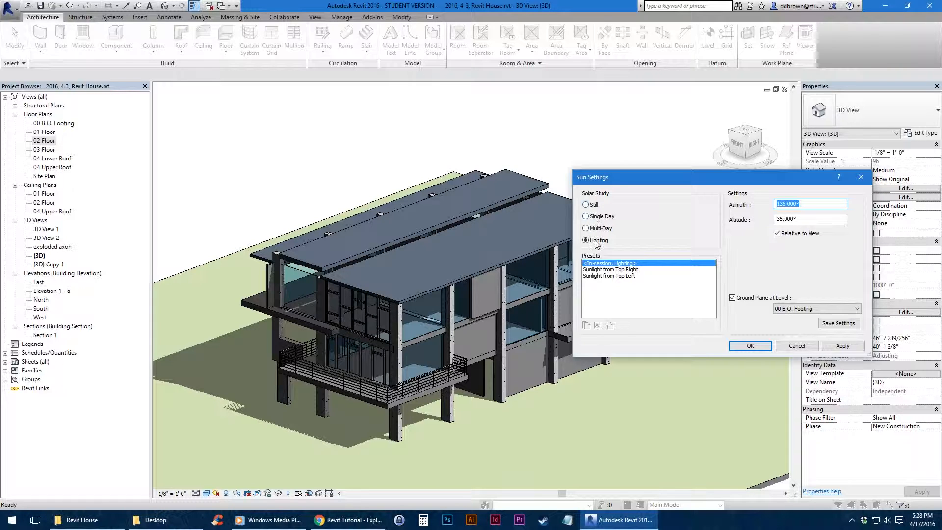
# Apply a Still solar study with the Summer Solstice preset and disable the Sun and Shadow Settings Updater
pyautogui.click(595, 206)
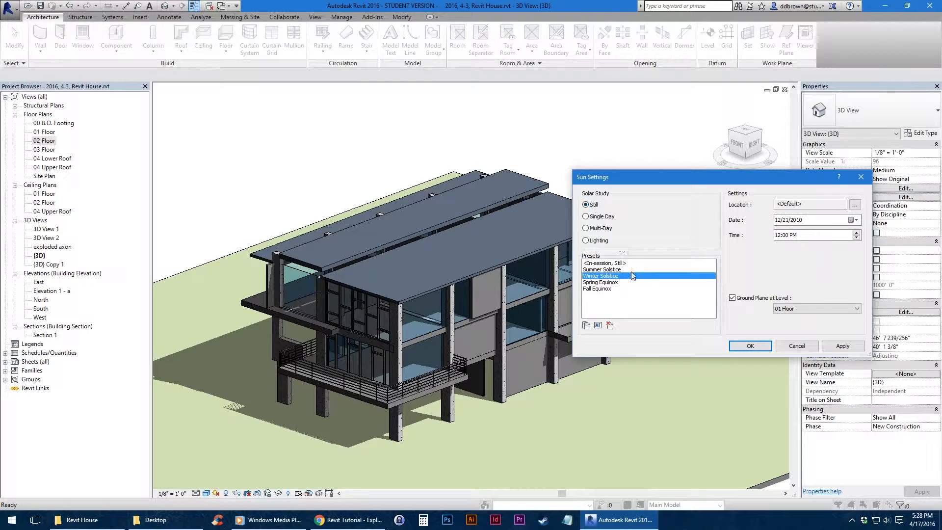
pyautogui.click(631, 269)
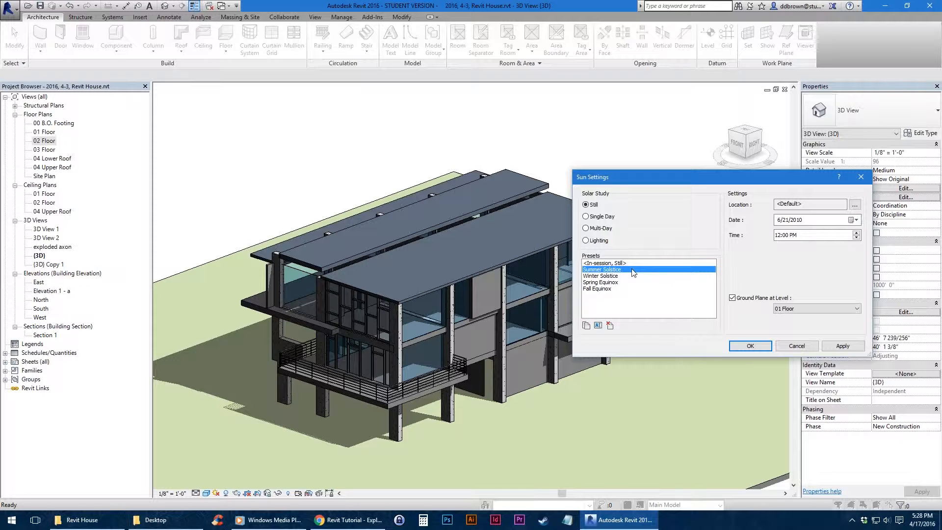
pyautogui.click(632, 284)
pyautogui.click(630, 270)
pyautogui.click(780, 236)
pyautogui.click(843, 347)
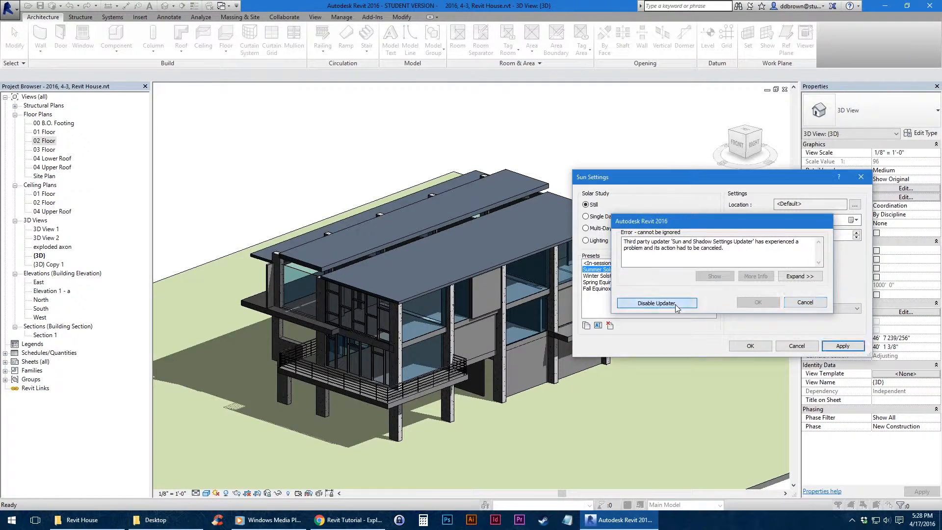
pyautogui.click(656, 303)
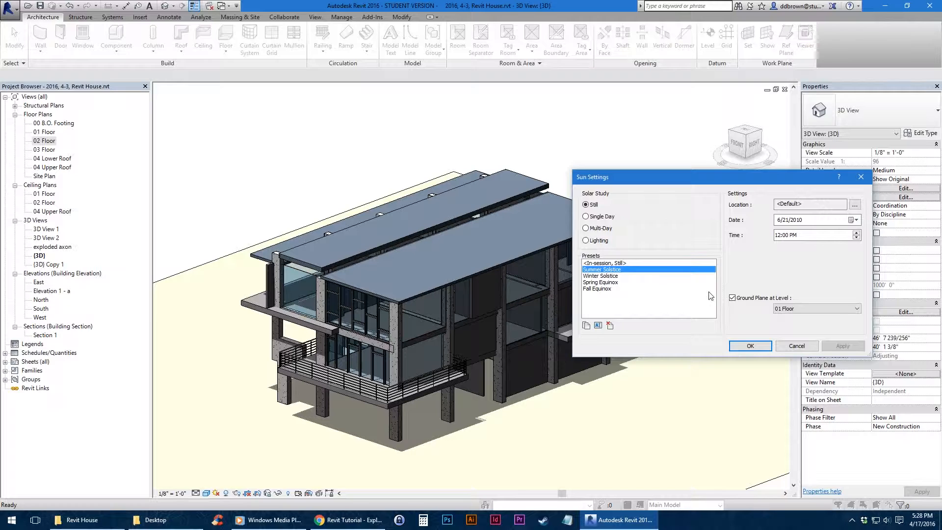
# Set the time of the Summer Solstice still study to 3:00 PM and apply it
pyautogui.click(777, 236)
pyautogui.write('3')
pyautogui.press('Tab')
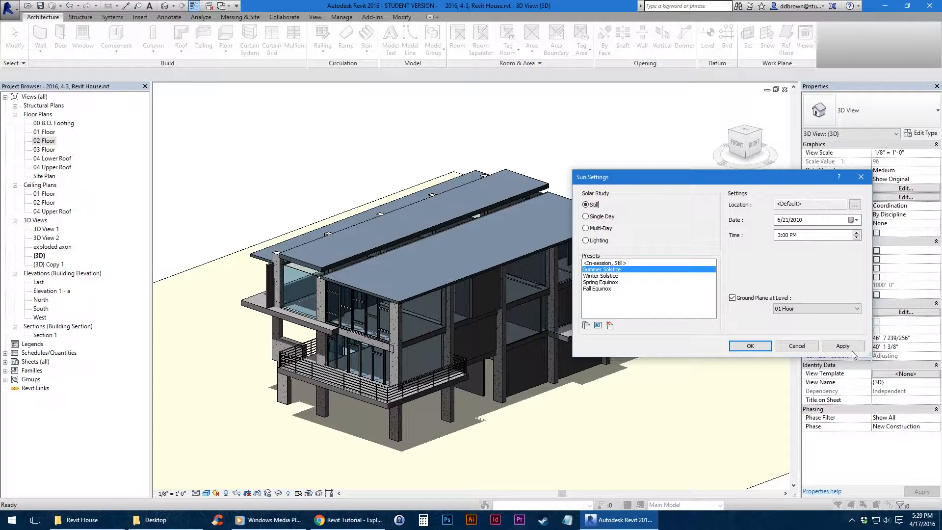
pyautogui.click(851, 347)
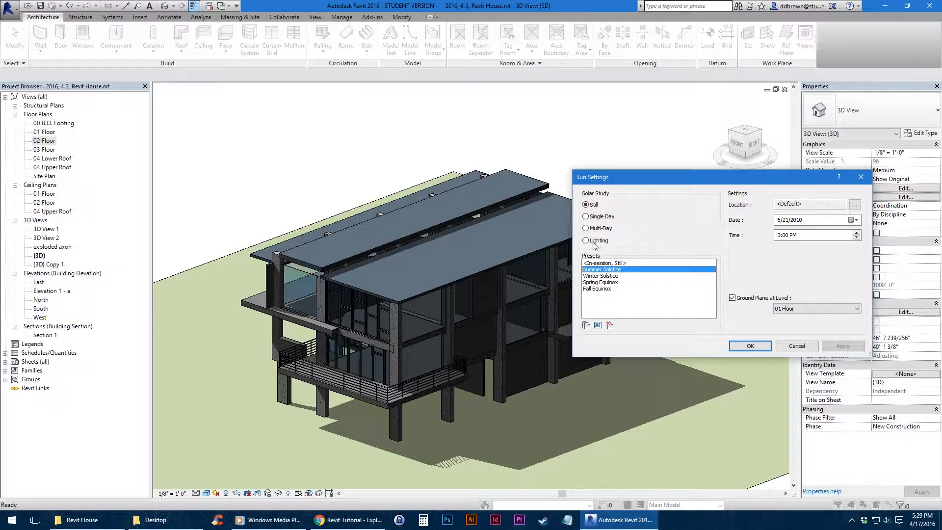
# Set up a Single Day solar study using the Winter Solstice preset, with a 30-minute interval running from sunrise to sunset
pyautogui.click(602, 217)
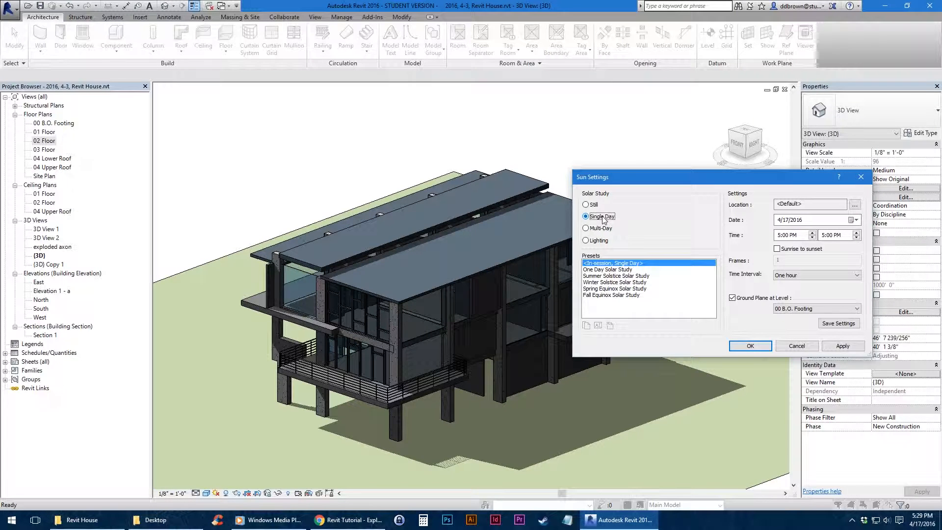
pyautogui.click(643, 283)
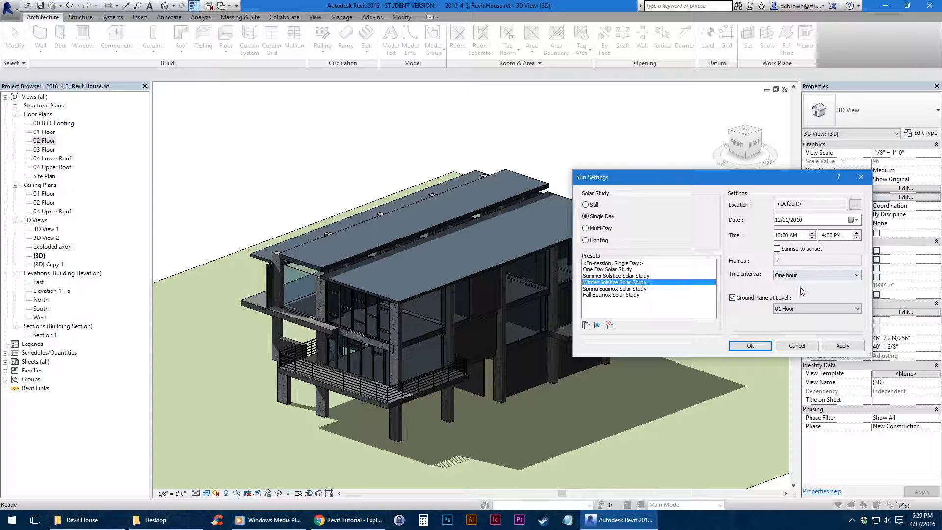
pyautogui.click(835, 278)
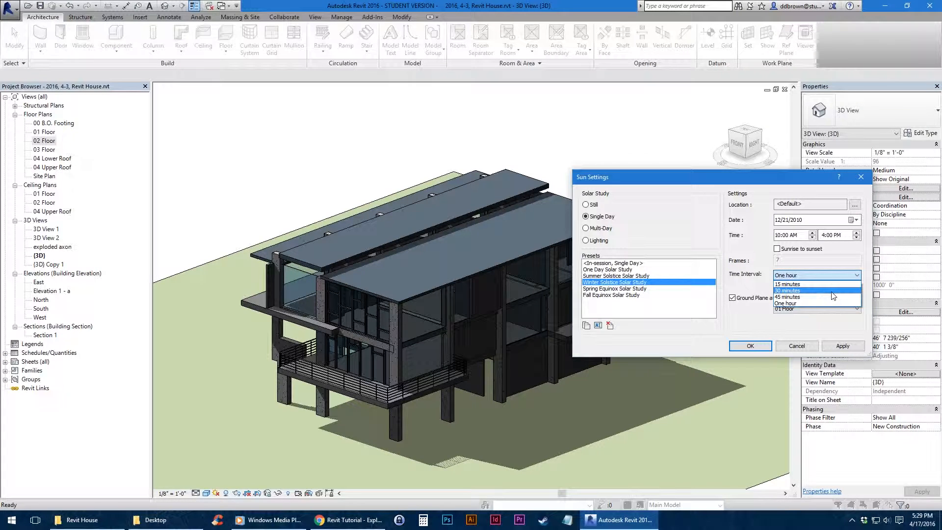
pyautogui.click(832, 291)
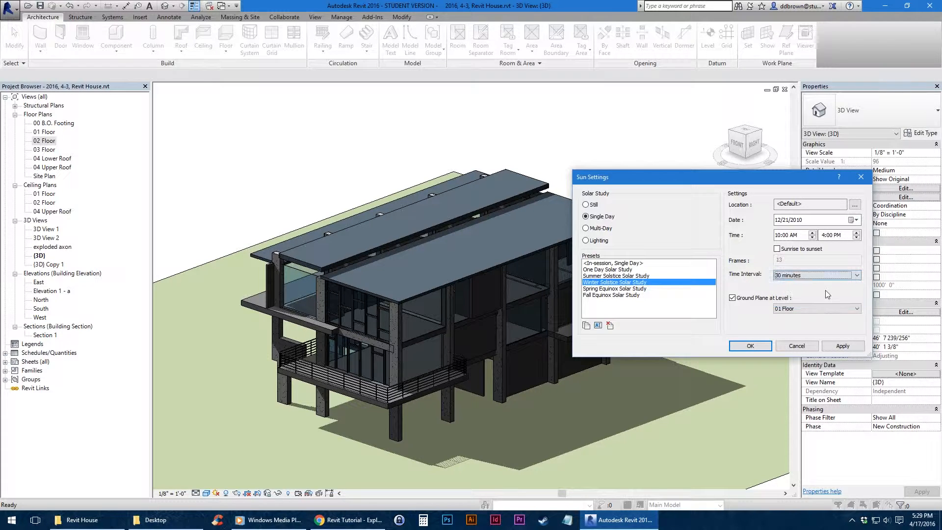
pyautogui.click(800, 250)
pyautogui.click(758, 346)
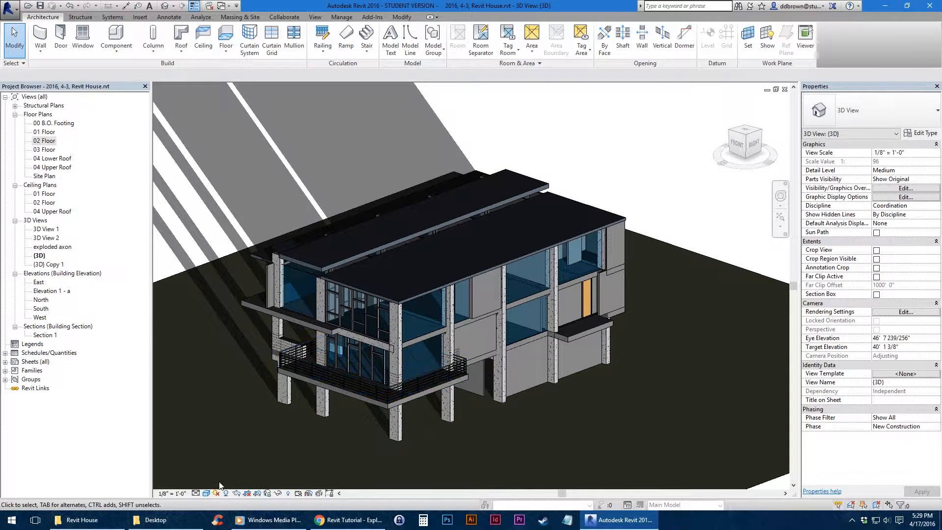
# Start the solar study preview and advance the shadows by one frame
pyautogui.click(216, 493)
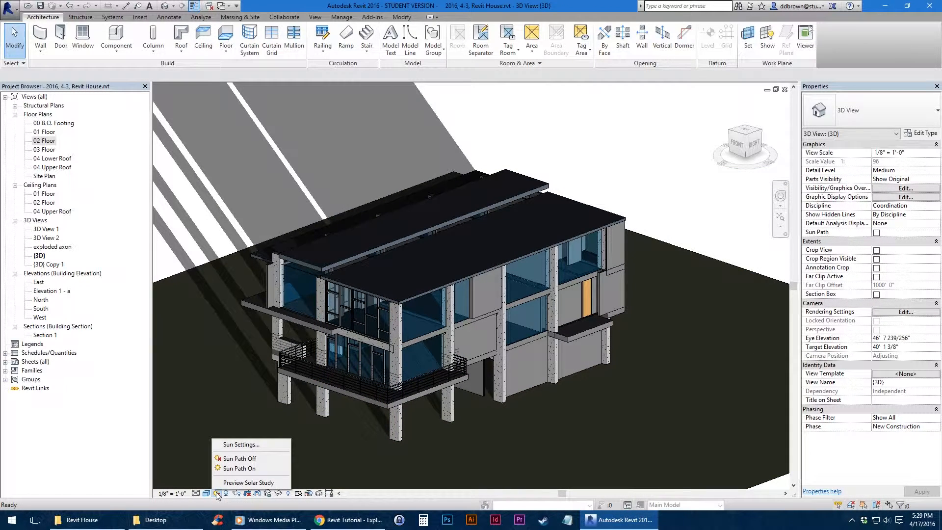
pyautogui.click(260, 482)
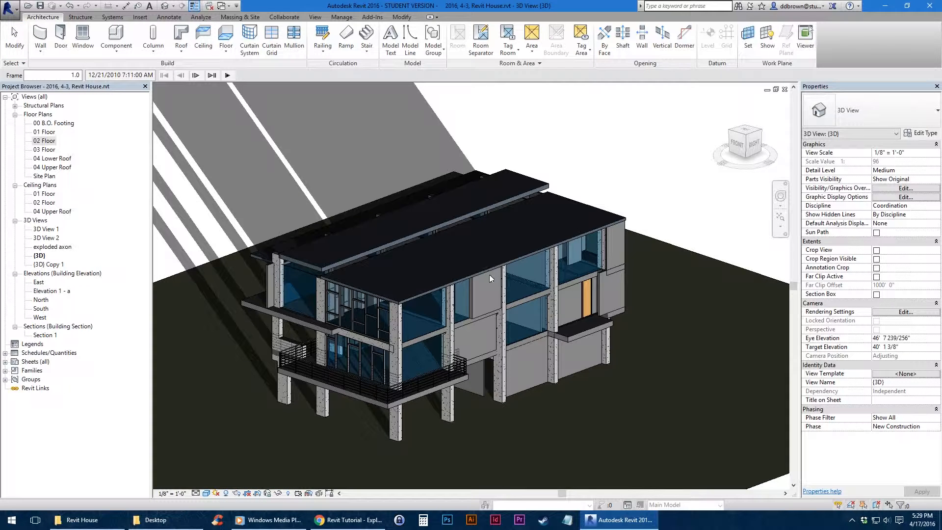
pyautogui.keyDown('shift'); pyautogui.moveTo(481, 298); pyautogui.dragTo(466, 284, button='middle'); pyautogui.keyUp('shift')
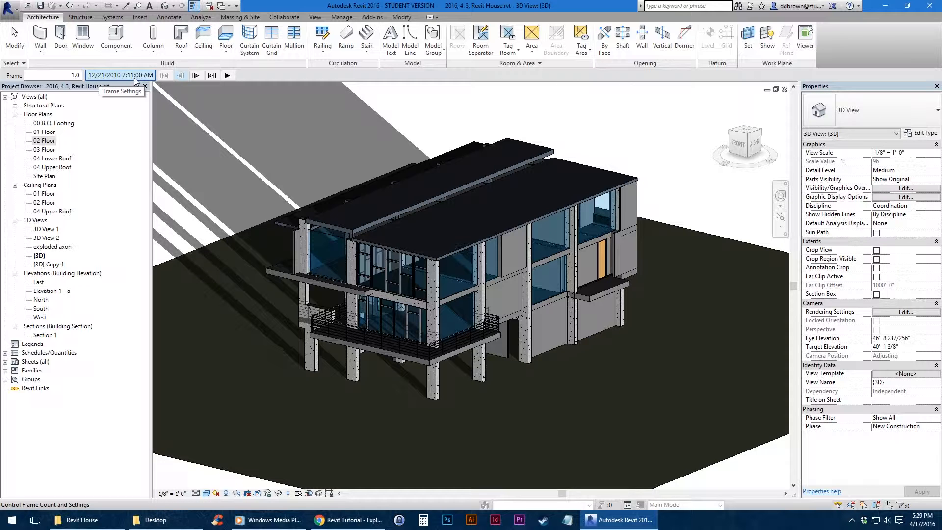
pyautogui.click(194, 76)
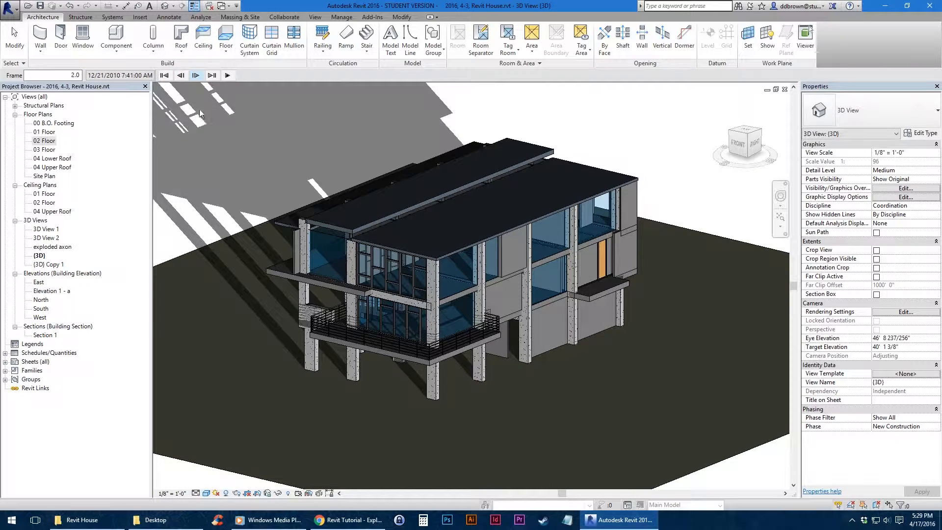
# Advance the winter solstice preview frame by frame to the last frame and examine the shadows from several sides of the house
pyautogui.click(196, 76)
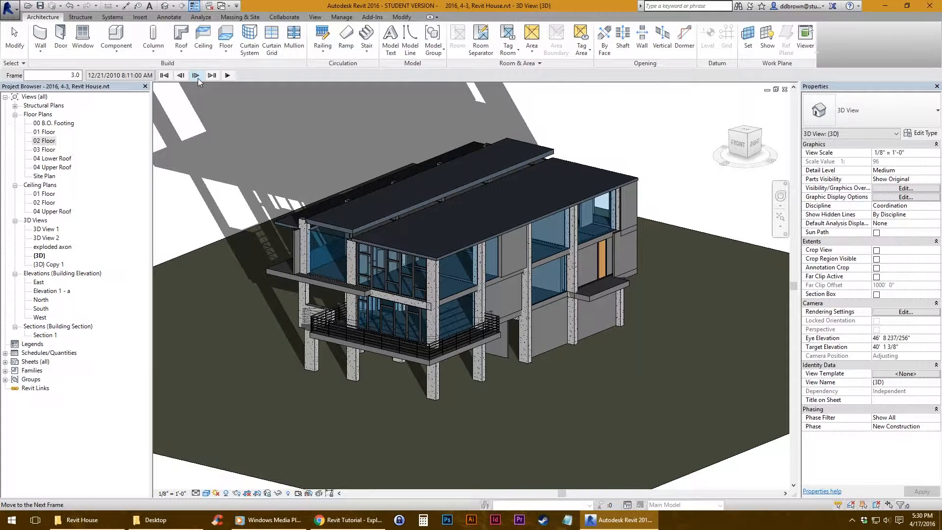
pyautogui.click(196, 76)
pyautogui.click(197, 77)
pyautogui.click(198, 77)
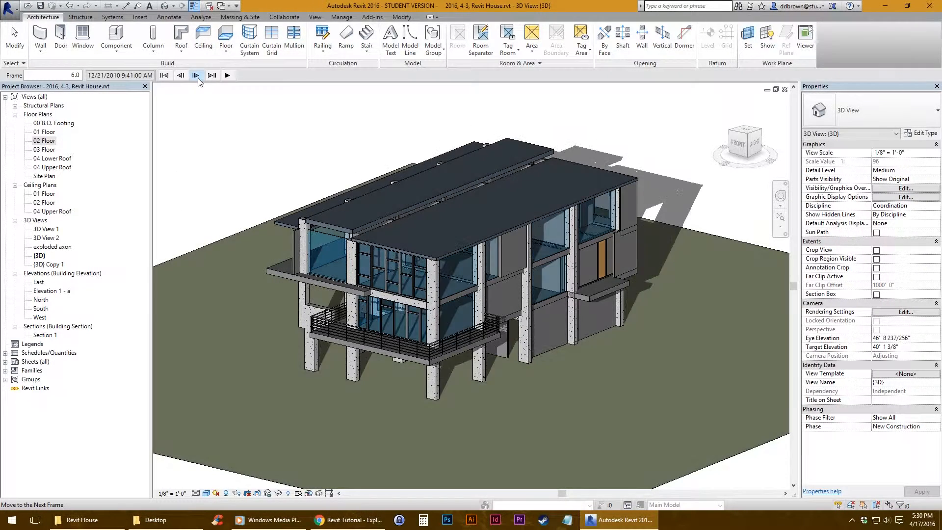
pyautogui.click(200, 77)
pyautogui.click(201, 77)
pyautogui.click(202, 77)
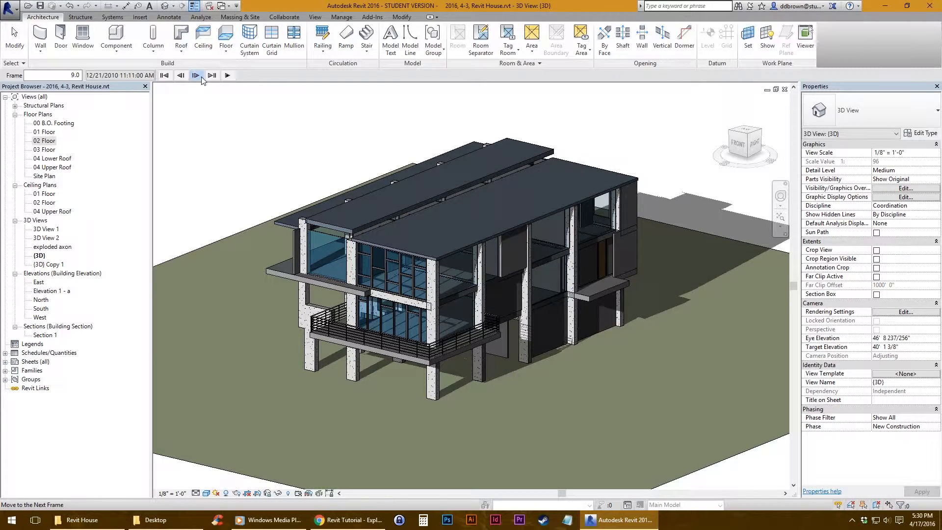
pyautogui.click(201, 77)
pyautogui.click(201, 77)
pyautogui.click(201, 77)
pyautogui.click(201, 77)
pyautogui.click(201, 77)
pyautogui.click(201, 77)
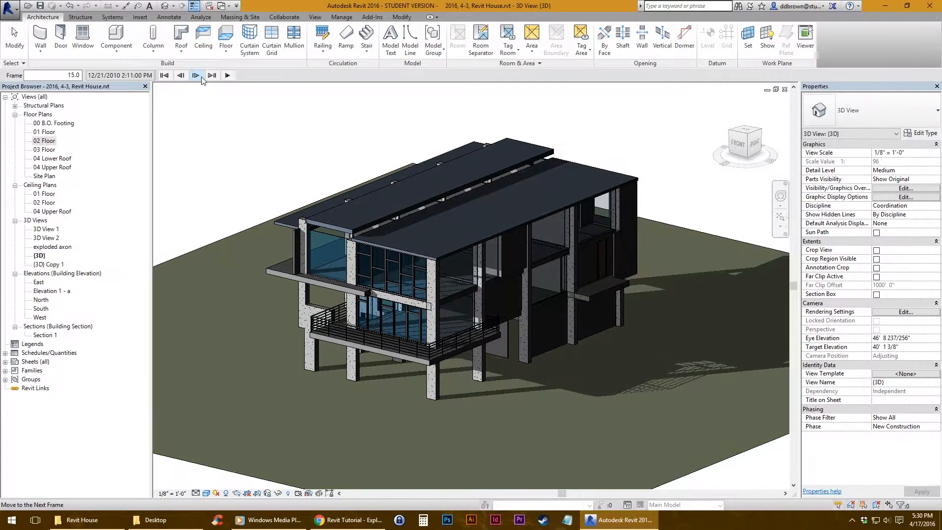
pyautogui.click(201, 77)
pyautogui.click(201, 77)
pyautogui.click(201, 77)
pyautogui.click(201, 77)
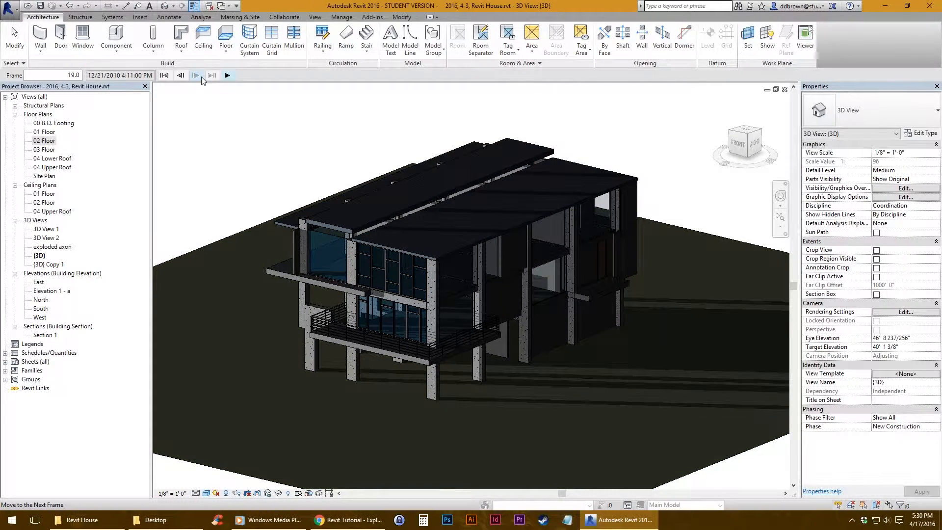
pyautogui.keyDown('shift'); pyautogui.moveTo(414, 343); pyautogui.dragTo(510, 371, button='middle'); pyautogui.keyUp('shift')
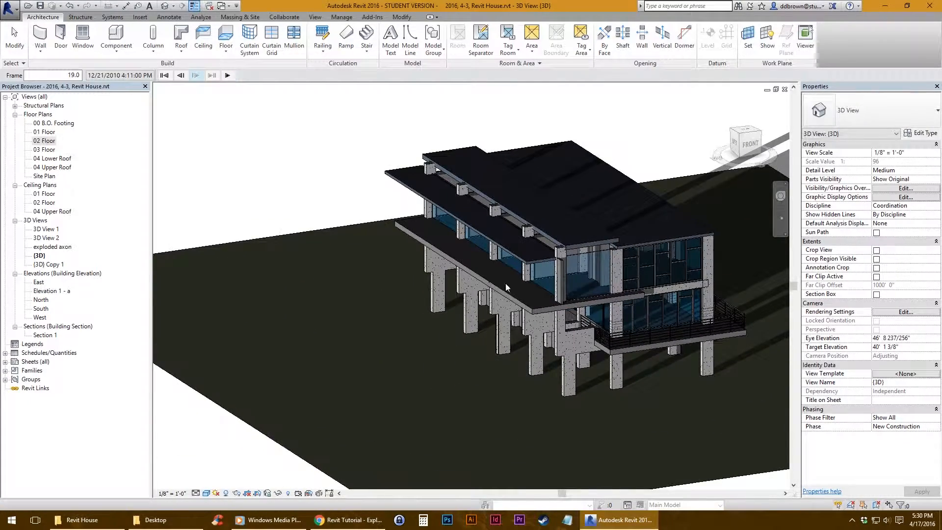
pyautogui.moveTo(533, 336); pyautogui.dragTo(519, 316, button='middle')
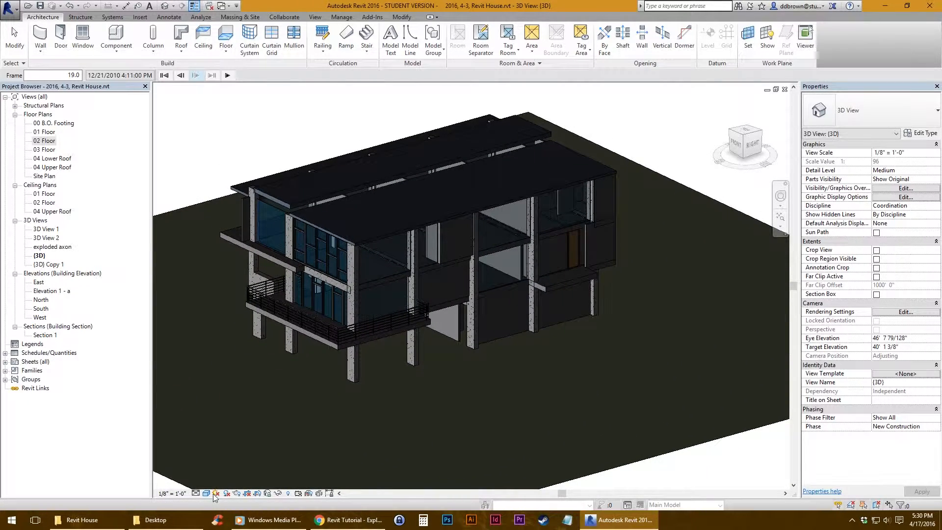
# Switch the sun settings to a Still study with the Summer Solstice preset at 12:00 PM
pyautogui.click(216, 493)
pyautogui.click(236, 458)
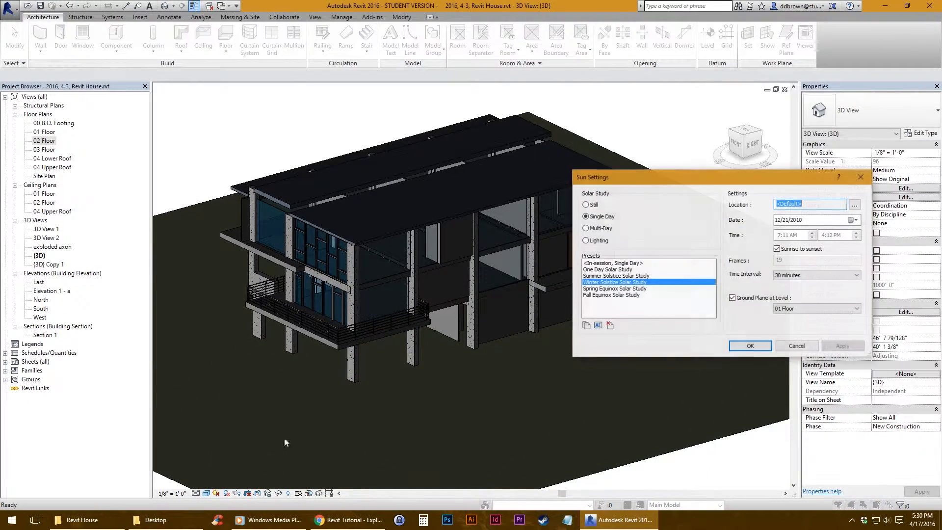
pyautogui.click(586, 204)
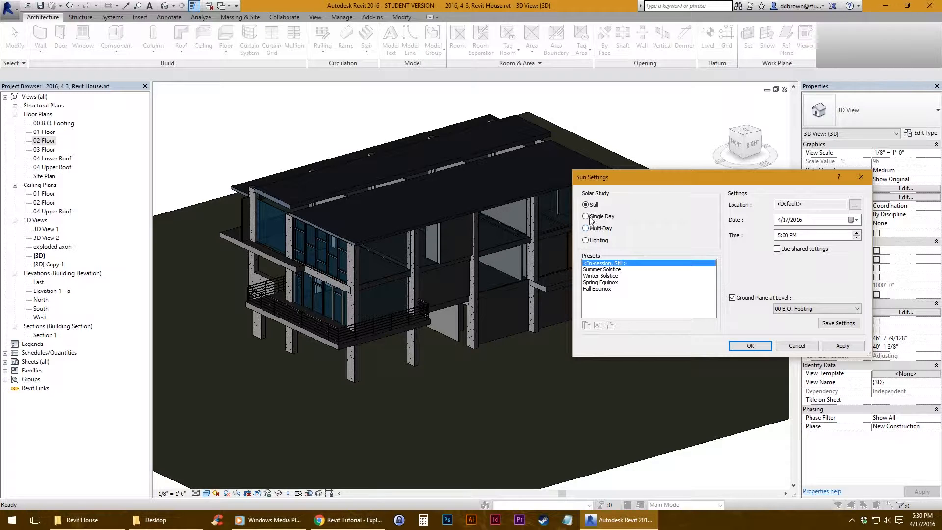
pyautogui.click(605, 269)
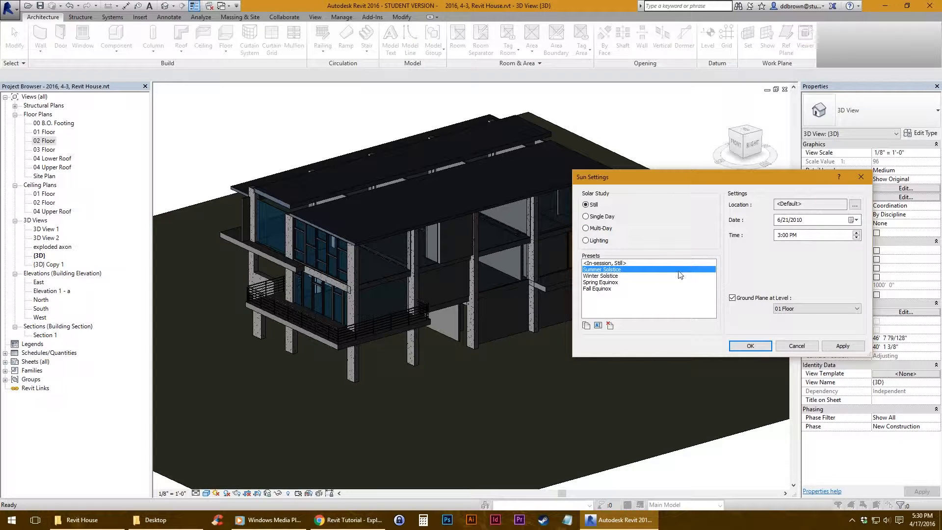
pyautogui.click(779, 236)
pyautogui.write('12')
pyautogui.click(842, 346)
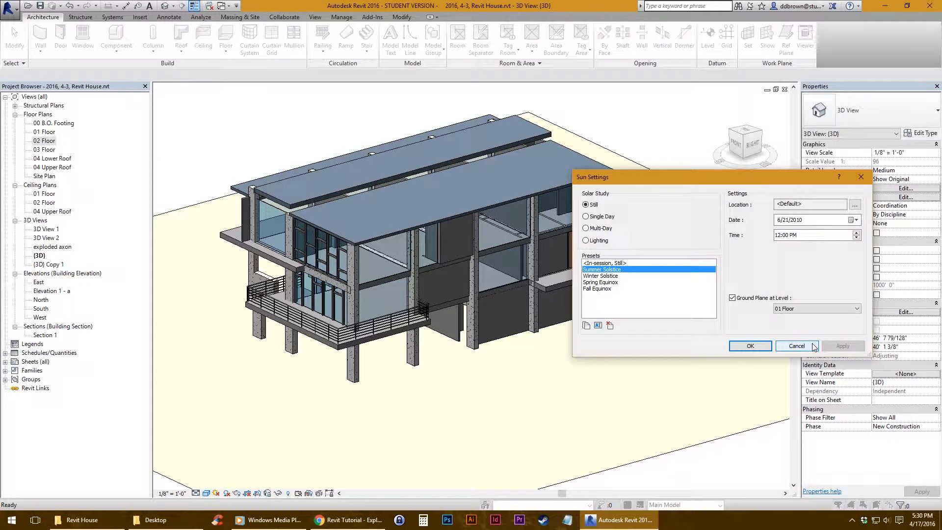
pyautogui.click(750, 345)
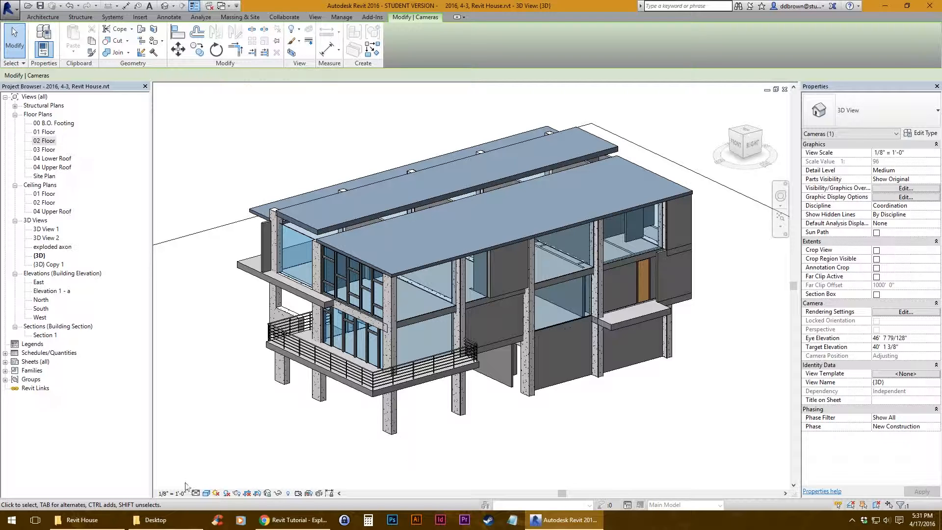
# Set the 3D view to the Hidden Line visual style and turn on its shadows
pyautogui.click(212, 494)
pyautogui.click(255, 447)
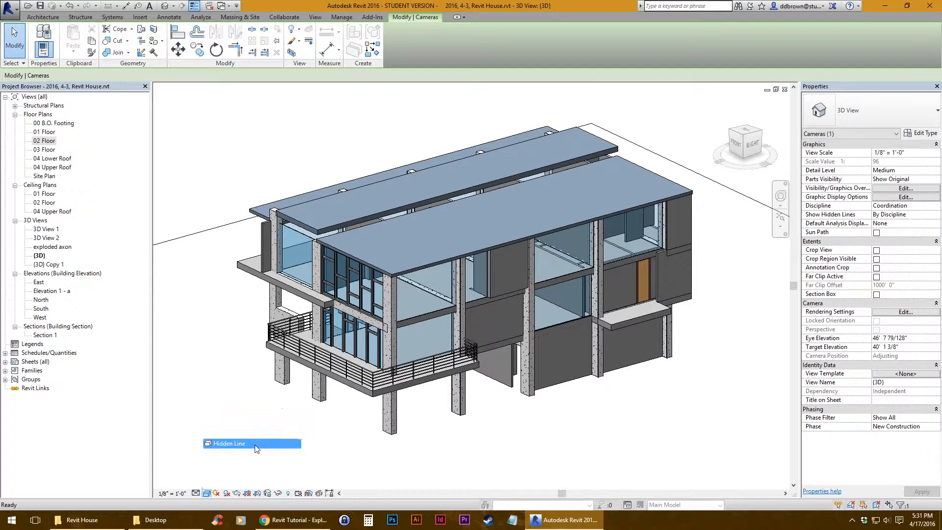
pyautogui.click(226, 493)
pyautogui.keyDown('shift'); pyautogui.moveTo(313, 392); pyautogui.dragTo(476, 367, button='middle'); pyautogui.keyUp('shift')
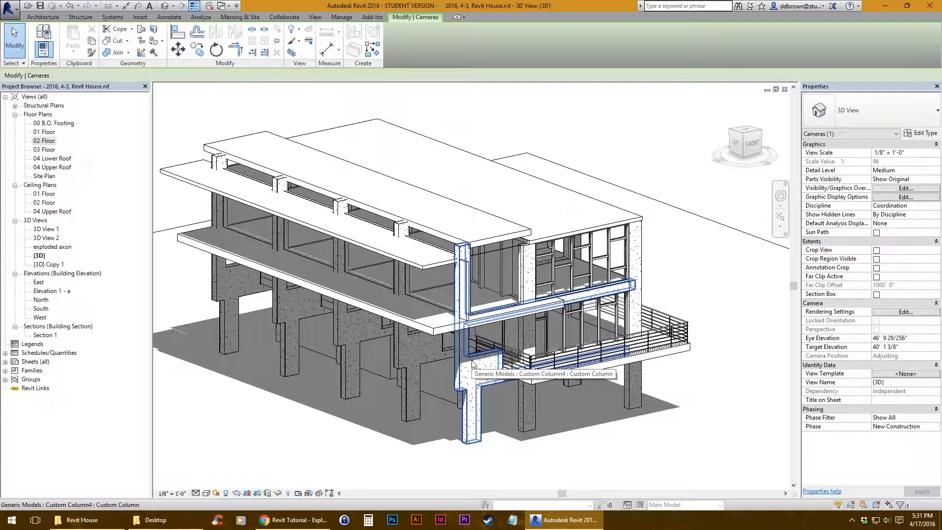
pyautogui.click(563, 283)
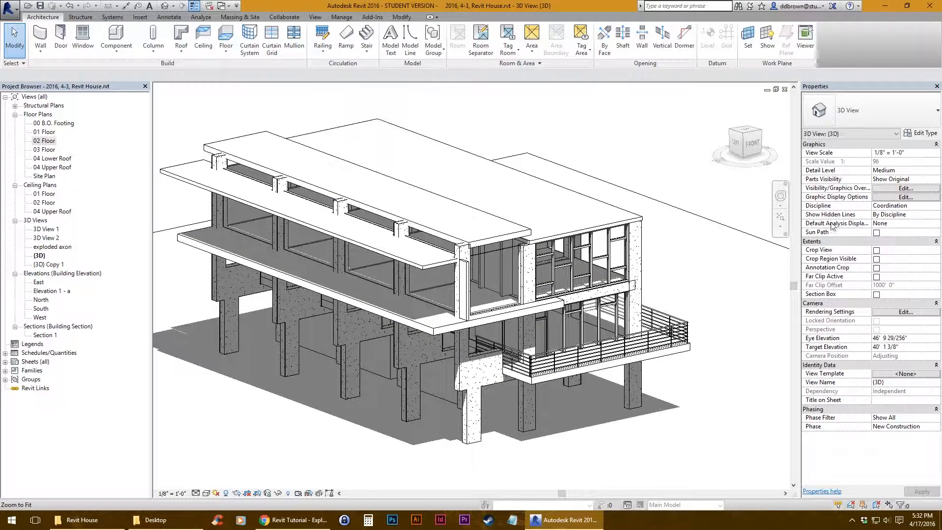
# Enable ambient shadows in the 3D view's graphic display options and apply the change
pyautogui.click(903, 197)
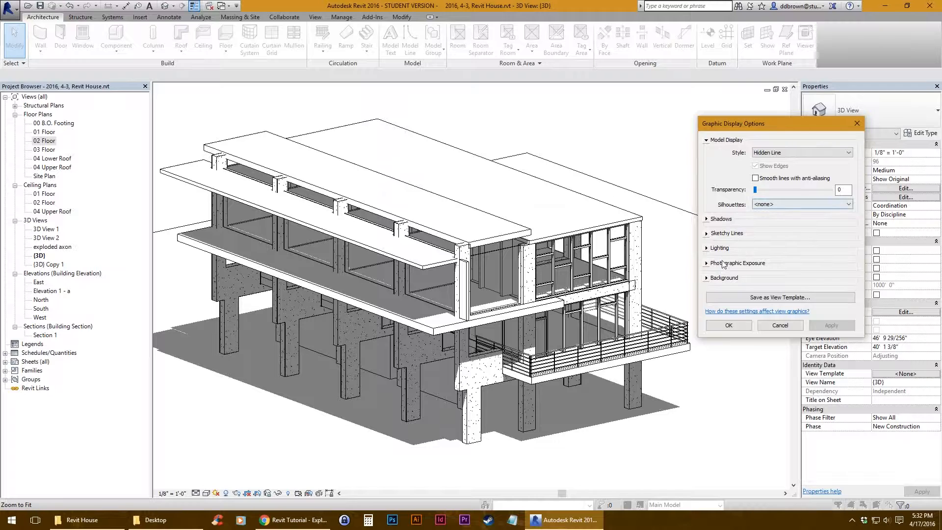
pyautogui.click(707, 218)
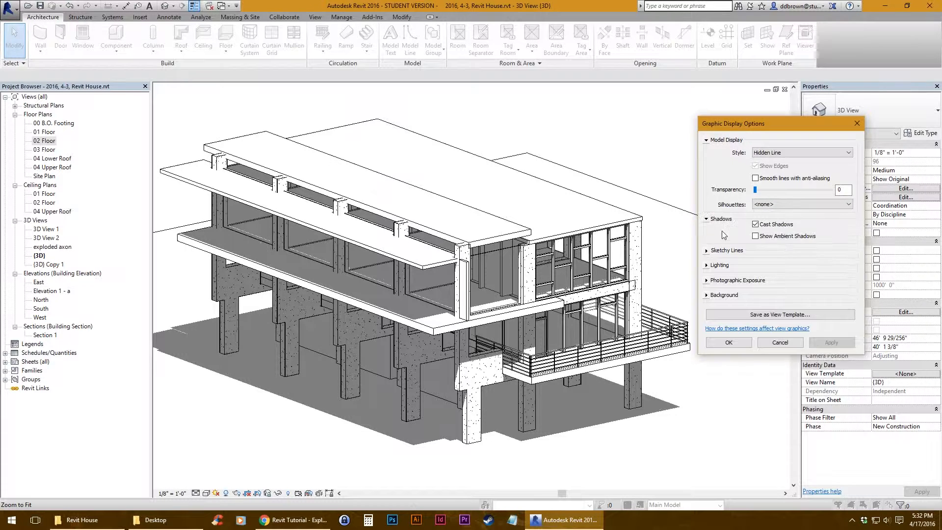
pyautogui.click(793, 237)
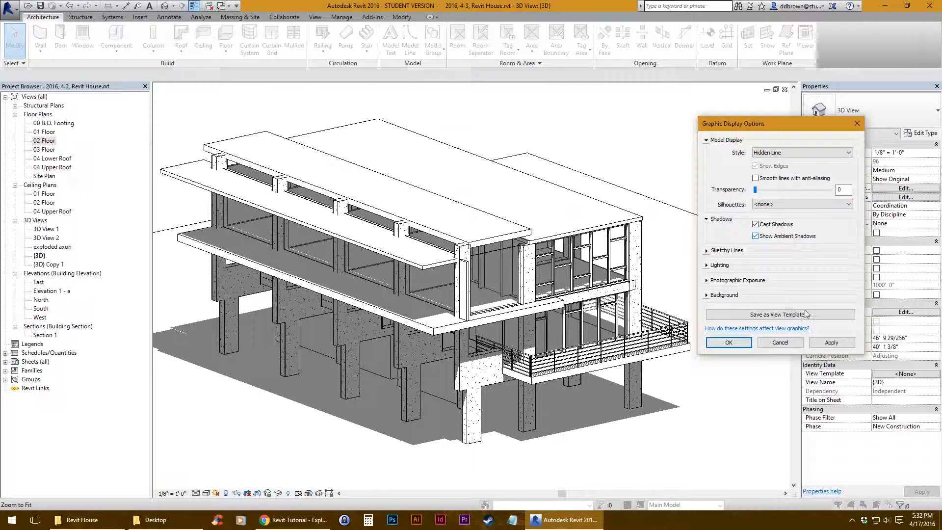
pyautogui.click(822, 343)
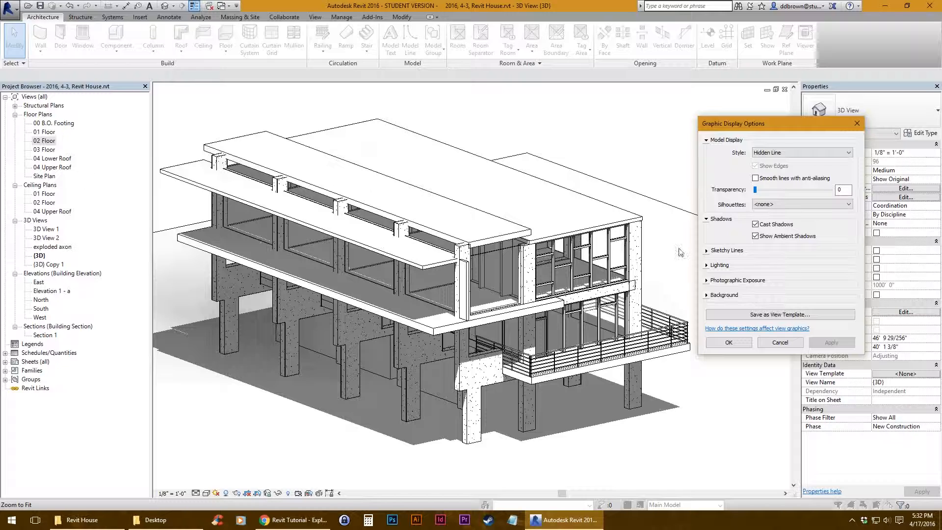
# Set the view's lighting to Sun 70, Ambient Light 50 and Shadows 30, and apply it
pyautogui.click(707, 266)
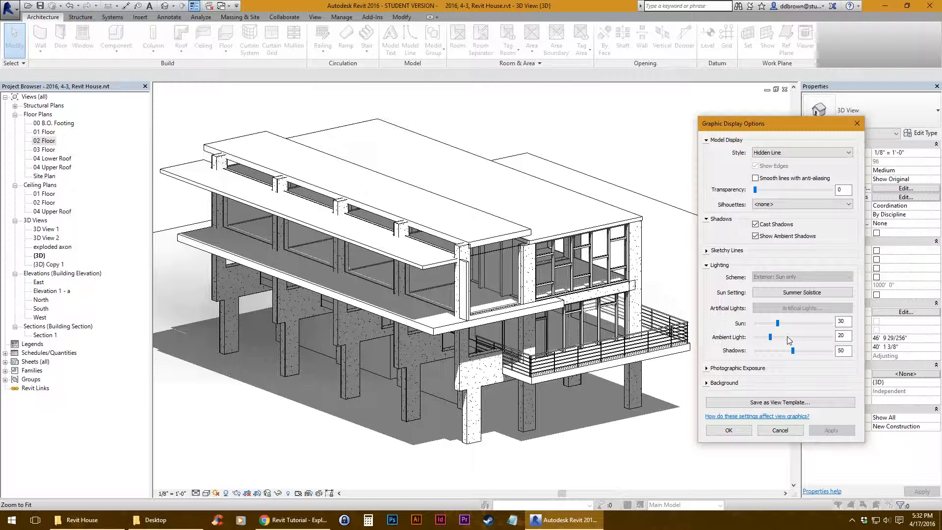
pyautogui.moveTo(845, 321); pyautogui.dragTo(781, 320)
pyautogui.press('Tab')
pyautogui.write('50')
pyautogui.press('Tab')
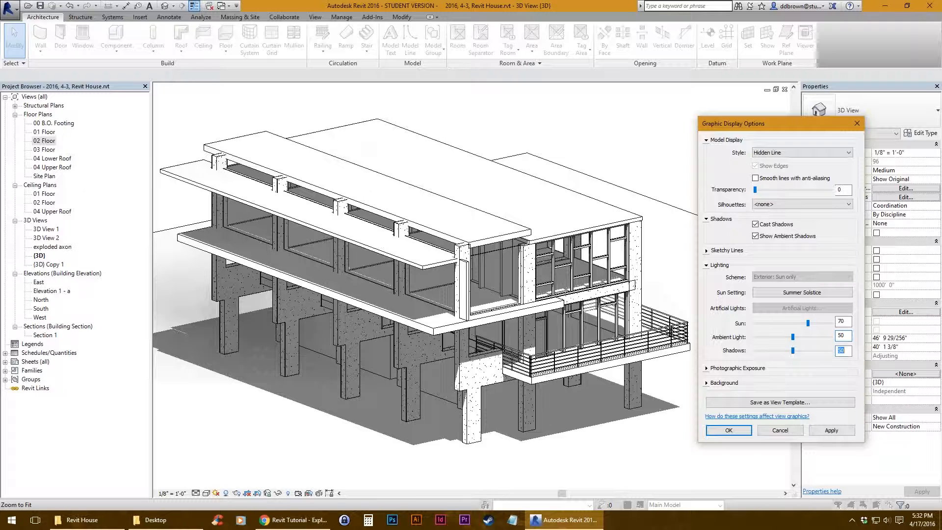
pyautogui.press('Tab')
pyautogui.click(833, 430)
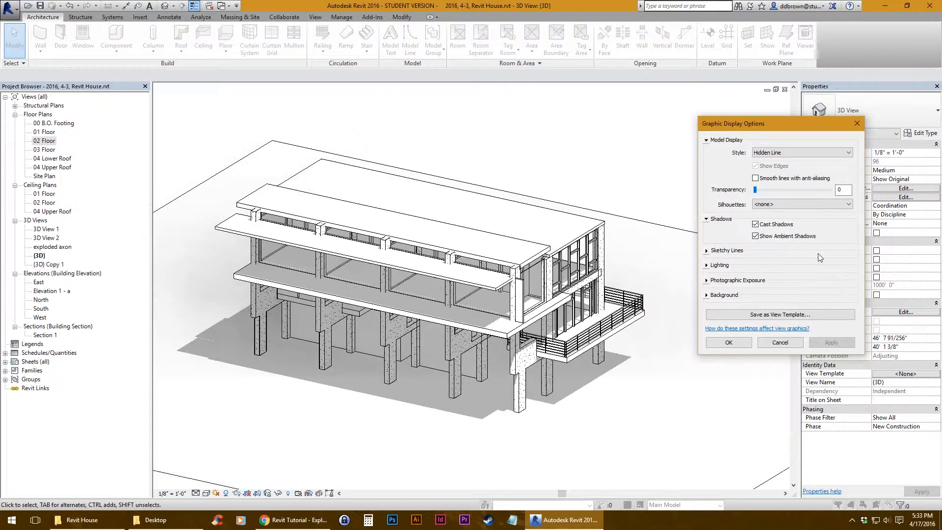
# Compare the Hidden Line view without and with ambient shadows by switching them off and back on
pyautogui.click(782, 237)
pyautogui.click(822, 345)
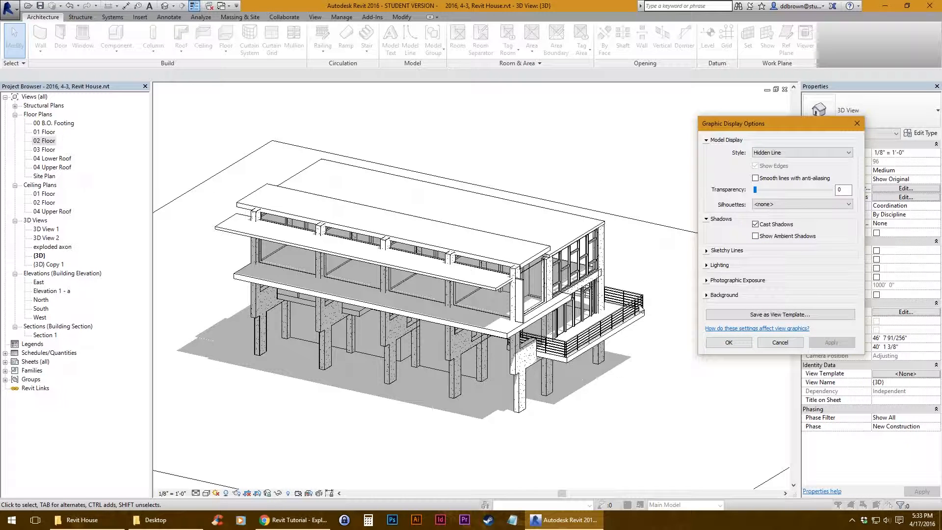
pyautogui.click(794, 236)
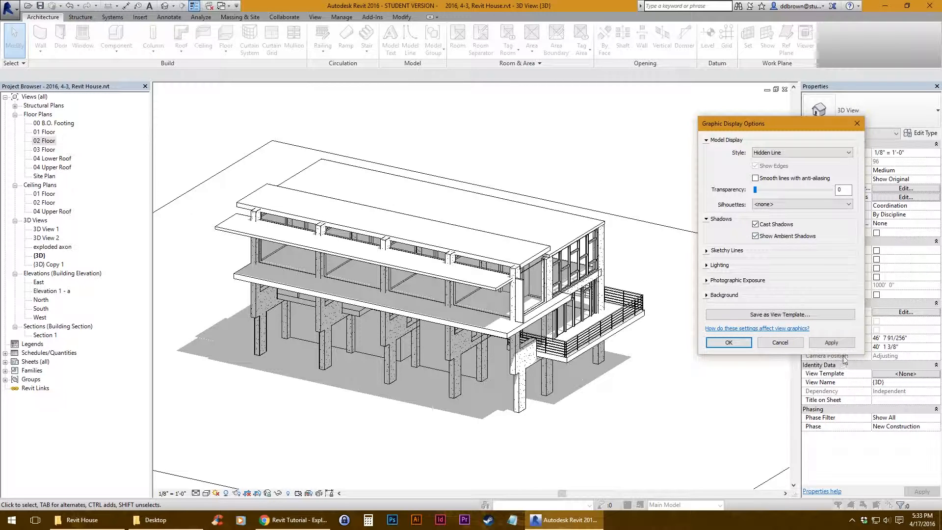
pyautogui.click(831, 344)
pyautogui.click(729, 343)
# Change the 3D view to the Shaded style and compare it with ambient shadows switched off and back on
pyautogui.click(206, 492)
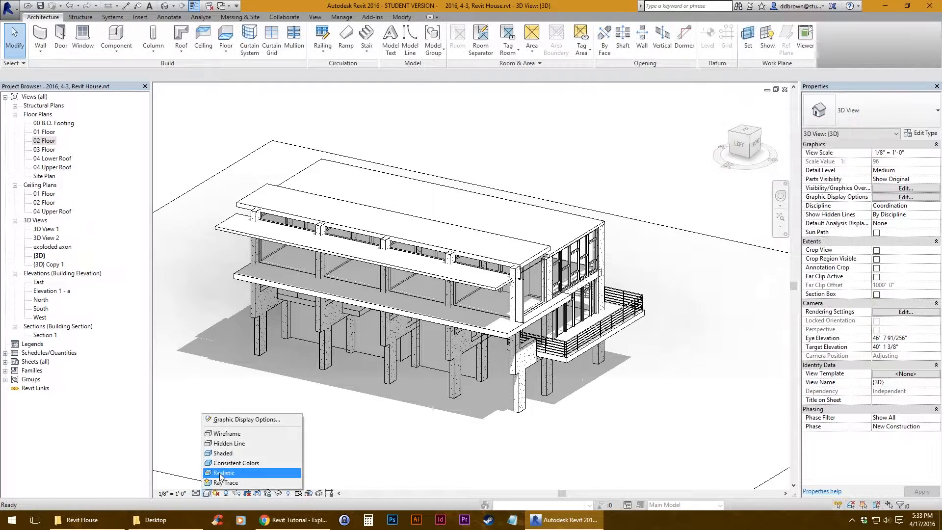
pyautogui.click(230, 454)
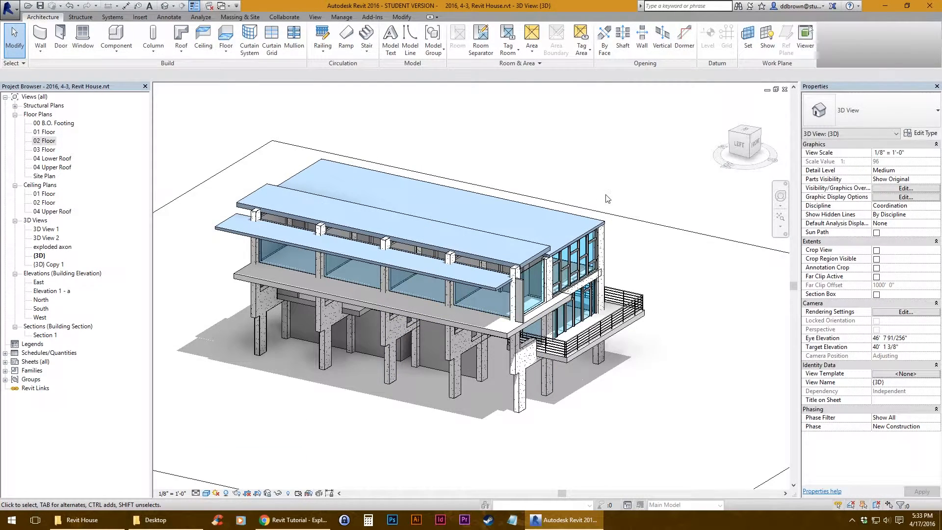
pyautogui.click(896, 197)
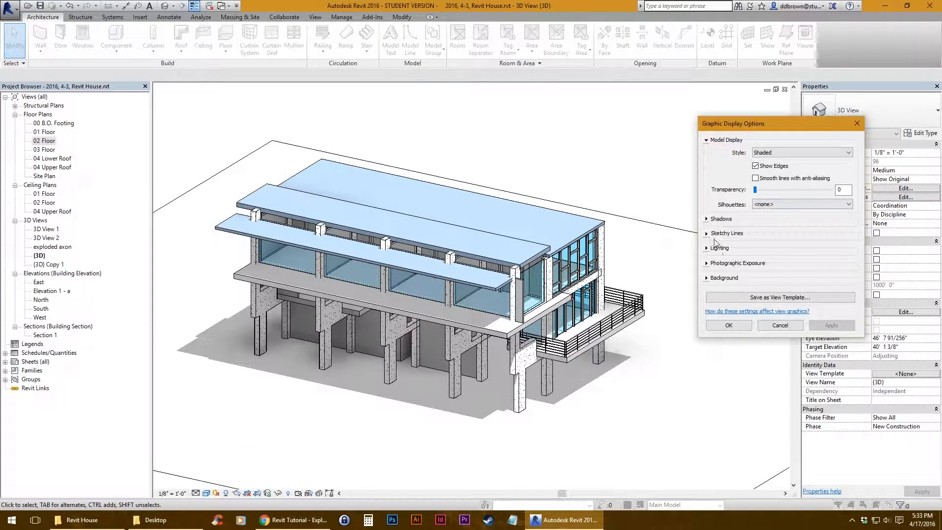
pyautogui.click(707, 219)
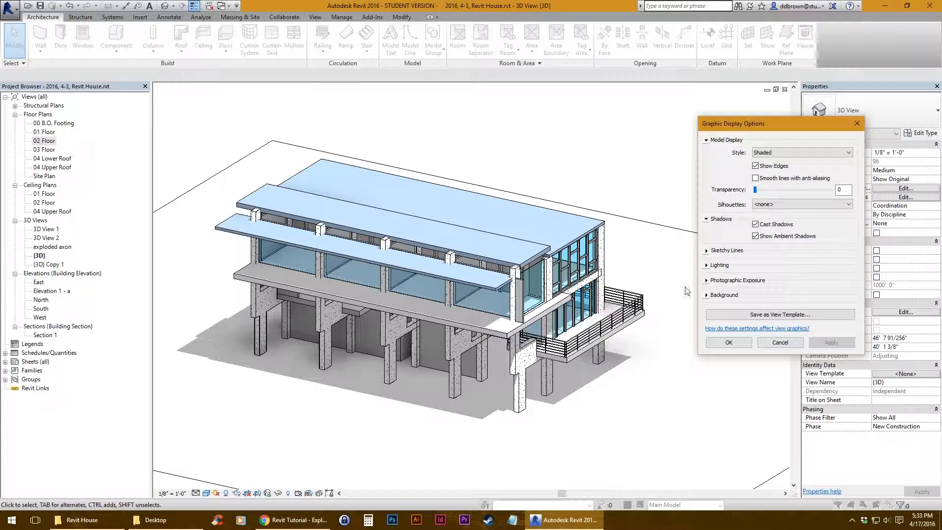
pyautogui.click(774, 236)
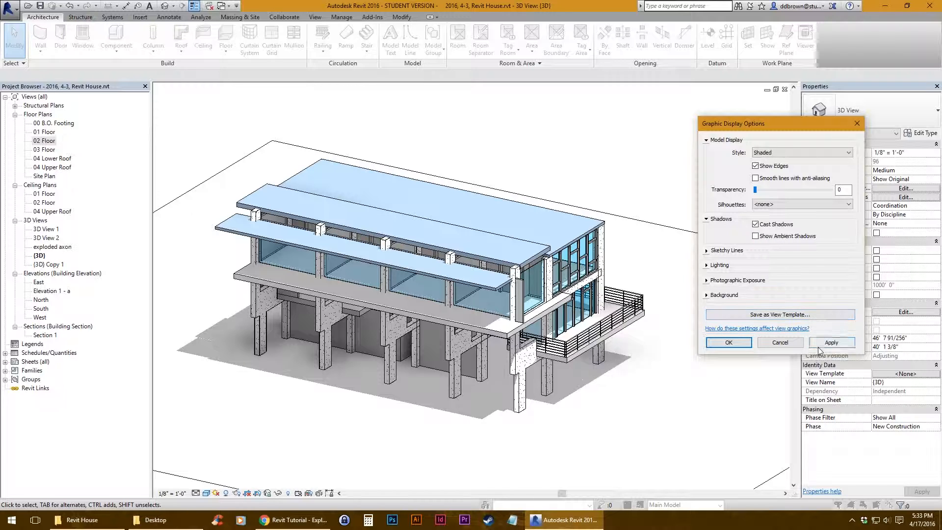
pyautogui.click(818, 349)
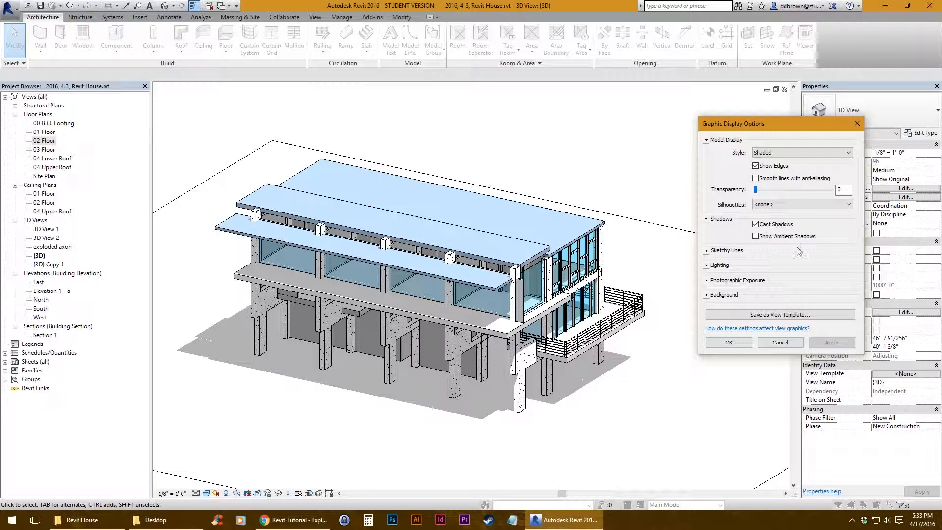
pyautogui.click(755, 236)
pyautogui.click(831, 343)
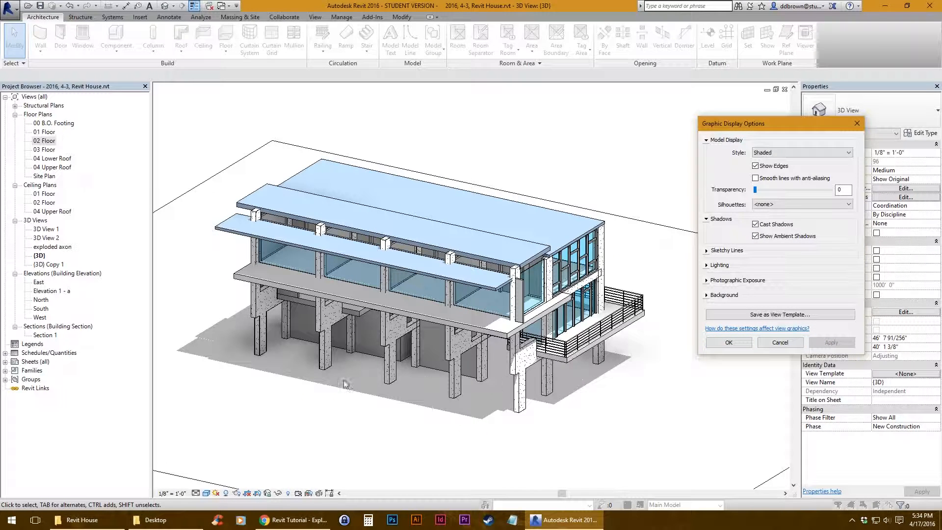
# Raise the shaded view's ambient light intensity to 80 and apply it, keeping the whole house in view
pyautogui.click(707, 265)
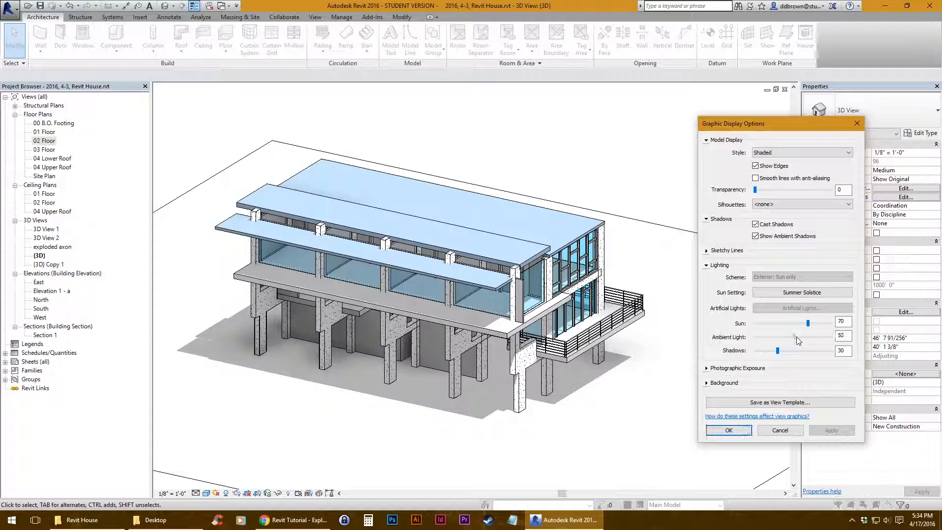
pyautogui.moveTo(795, 338); pyautogui.dragTo(815, 339)
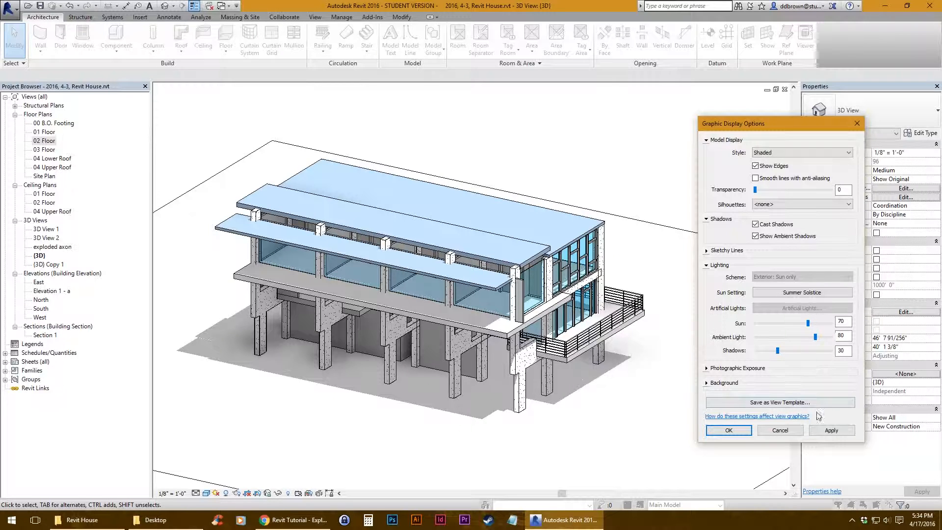
pyautogui.click(831, 430)
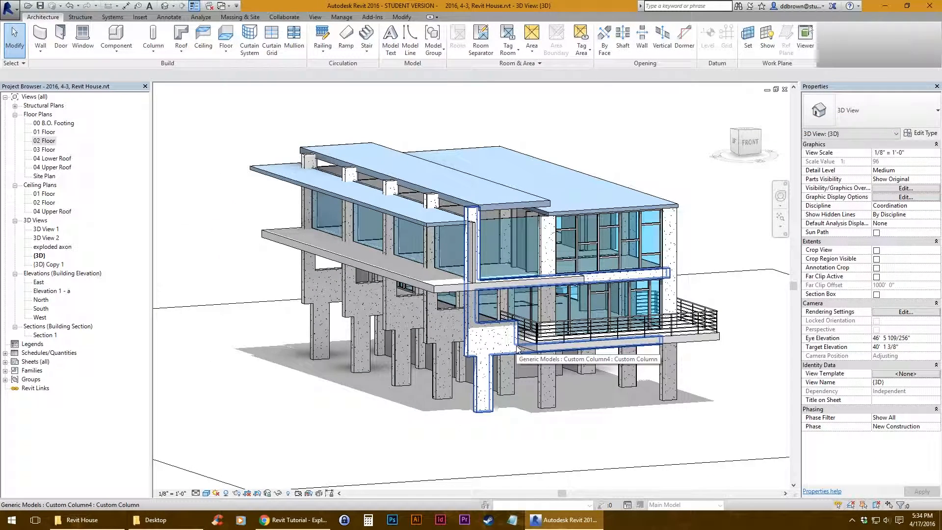
pyautogui.scroll(-2, 516, 346)
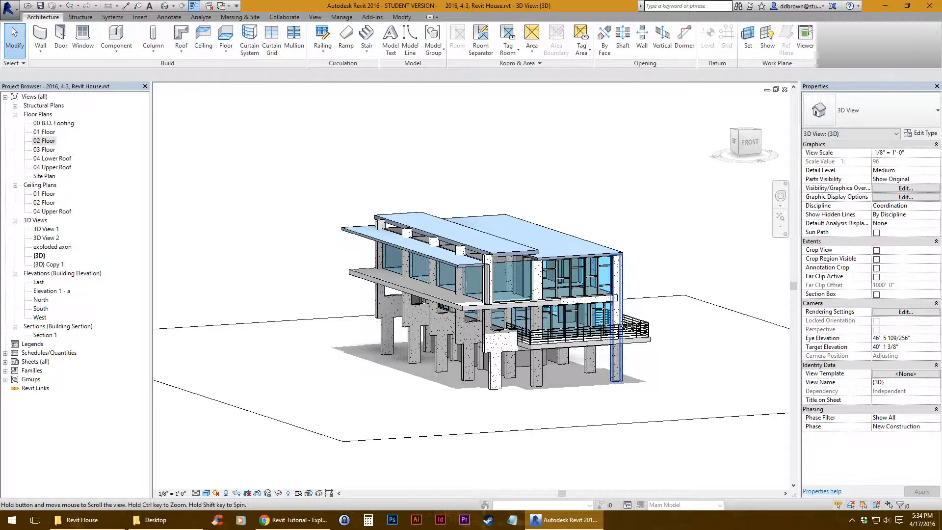
# Turn on the section box in the 3D view and select it
pyautogui.moveTo(613, 319); pyautogui.dragTo(587, 319, button='middle')
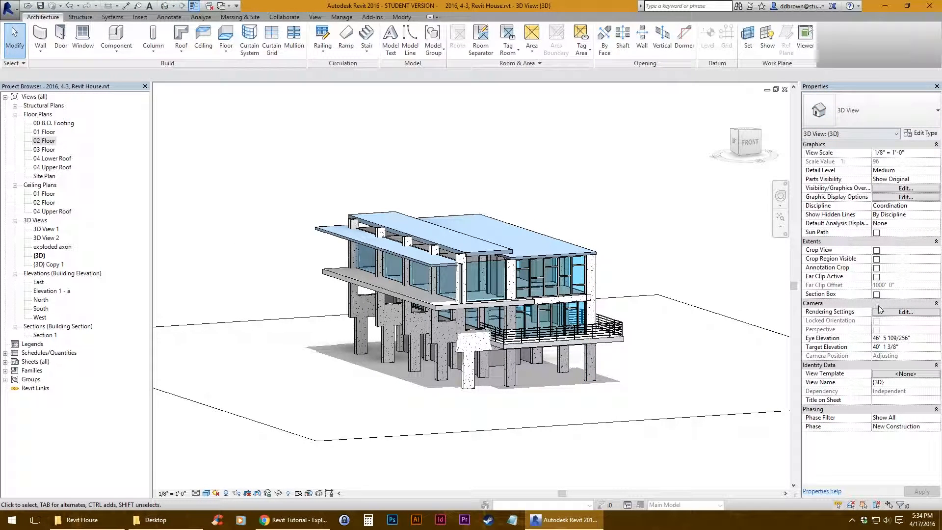
pyautogui.click(876, 295)
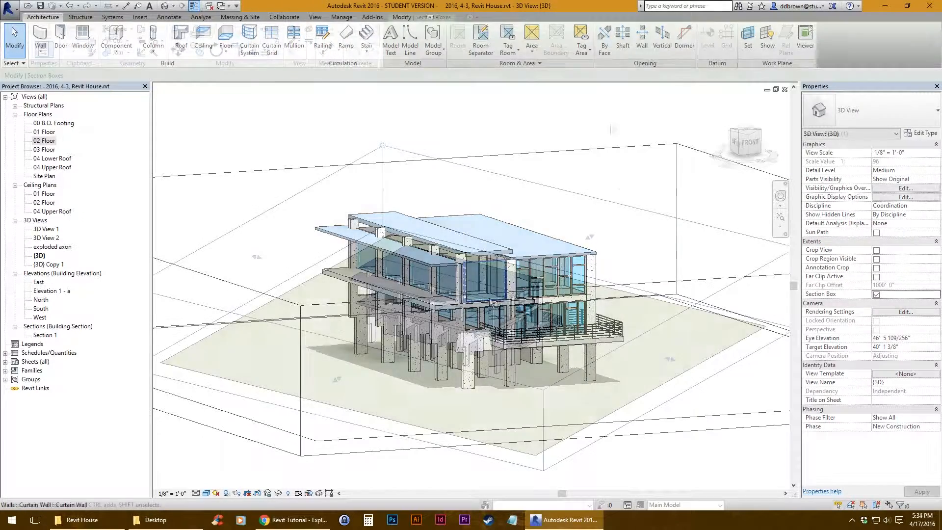
pyautogui.click(613, 202)
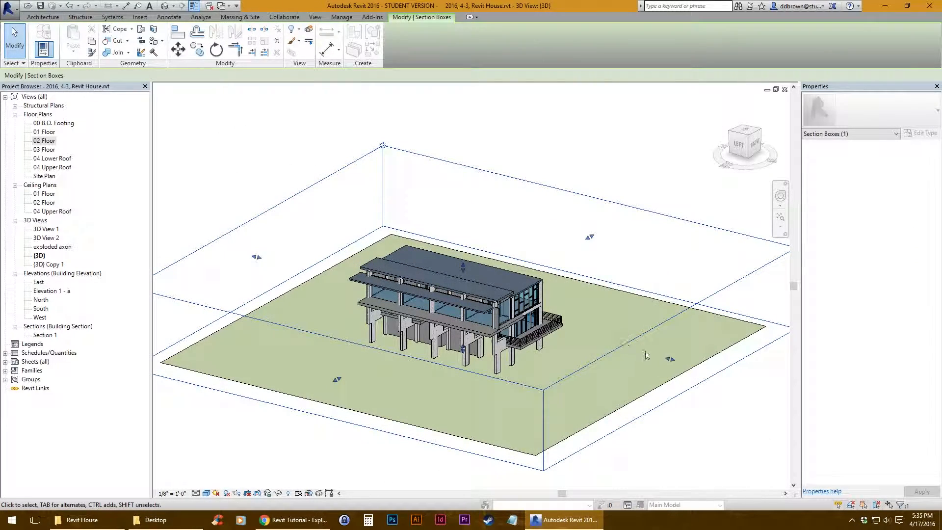
# Pull the section box's front end into the house and lower its top to cut through the upper floor
pyautogui.moveTo(669, 362); pyautogui.dragTo(613, 333)
pyautogui.scroll(3, 499, 328)
pyautogui.keyDown('shift'); pyautogui.moveTo(499, 327); pyautogui.dragTo(424, 371, button='middle'); pyautogui.keyUp('shift')
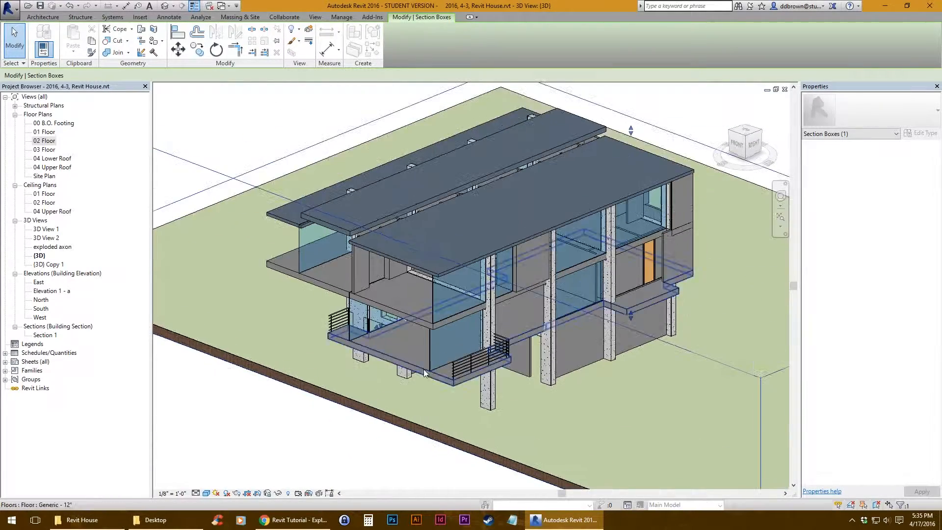
pyautogui.scroll(-3, 439, 341)
pyautogui.moveTo(571, 199); pyautogui.dragTo(571, 231)
pyautogui.moveTo(403, 342); pyautogui.dragTo(433, 330)
# Cut lengthwise through the house with the section box's long side face, then ease it outward slightly to inspect the interior
pyautogui.moveTo(595, 333); pyautogui.dragTo(435, 329, button='middle')
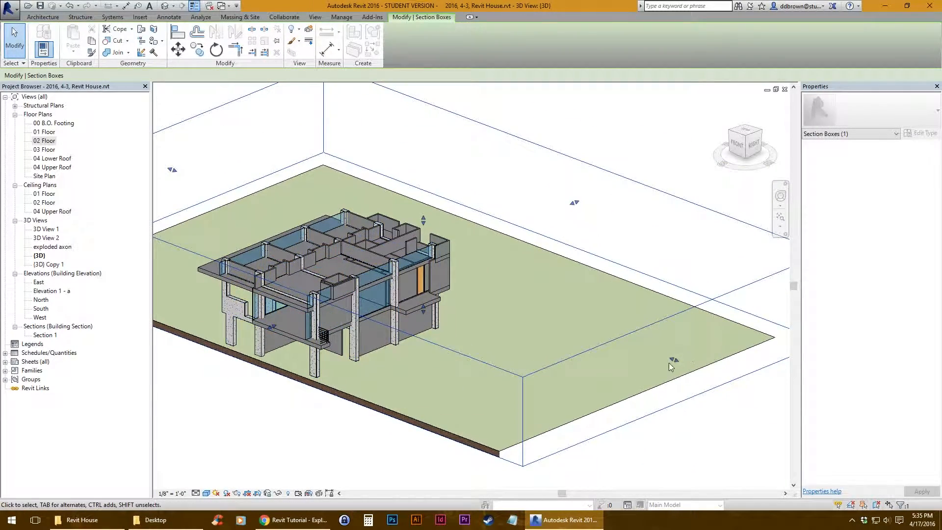
pyautogui.moveTo(673, 361); pyautogui.dragTo(434, 267)
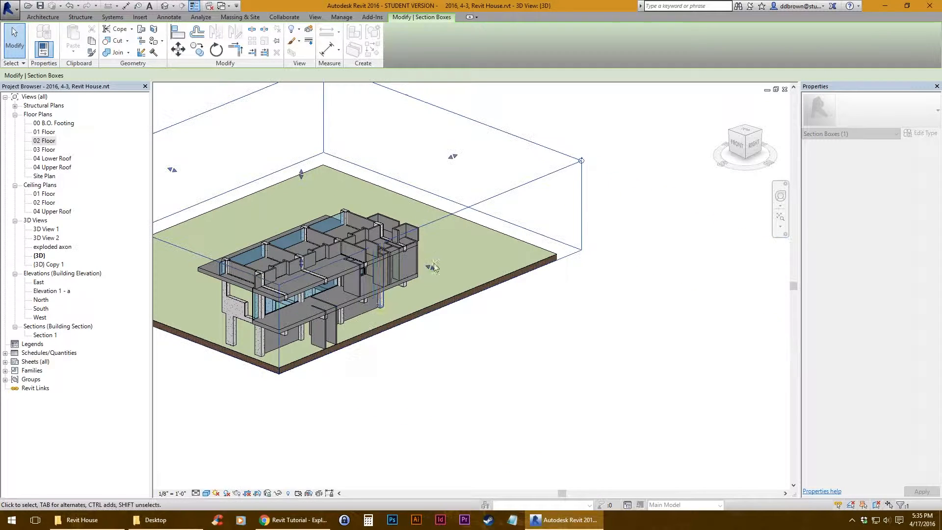
pyautogui.scroll(5, 474, 301)
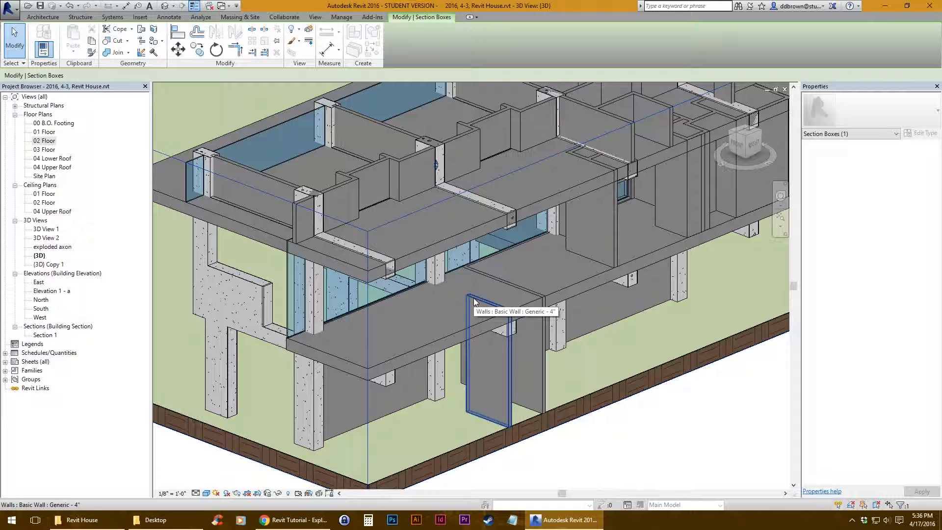
pyautogui.scroll(-4, 472, 298)
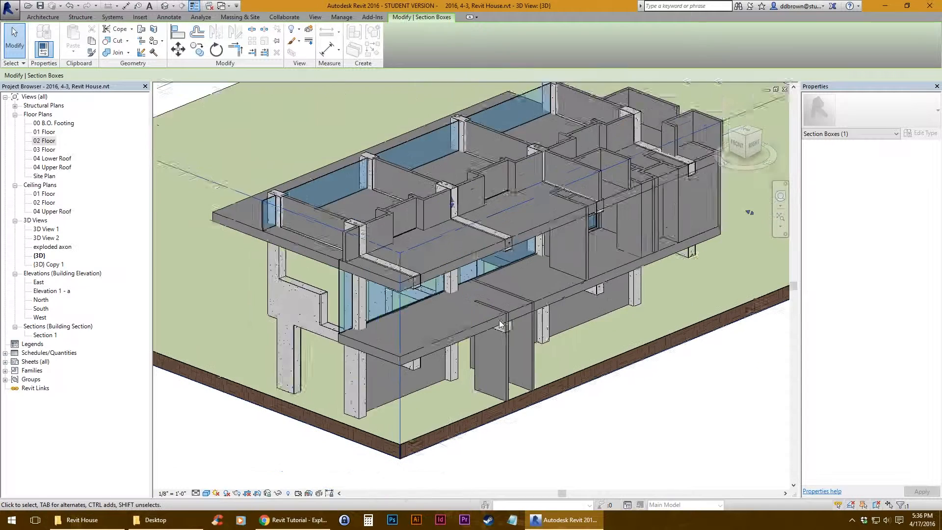
pyautogui.moveTo(570, 285); pyautogui.dragTo(492, 310, button='middle')
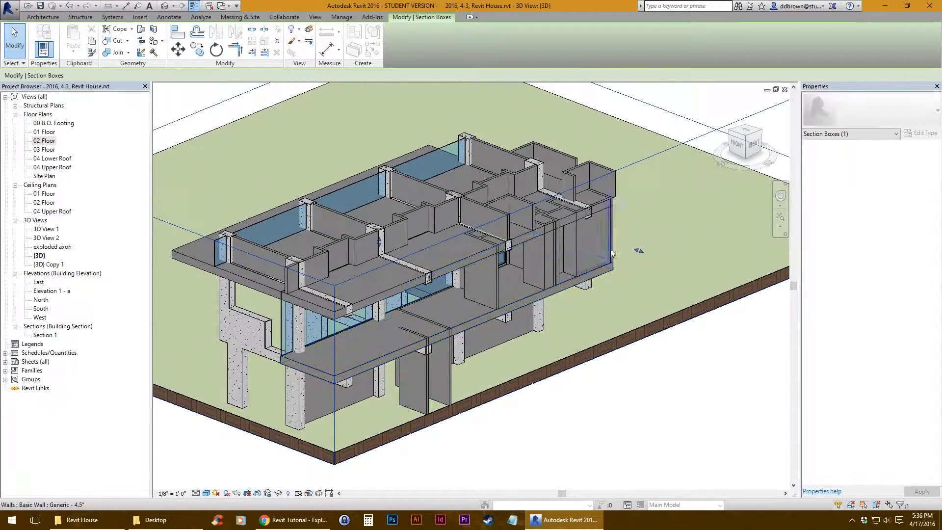
pyautogui.moveTo(640, 252); pyautogui.dragTo(667, 261)
pyautogui.scroll(2, 403, 339)
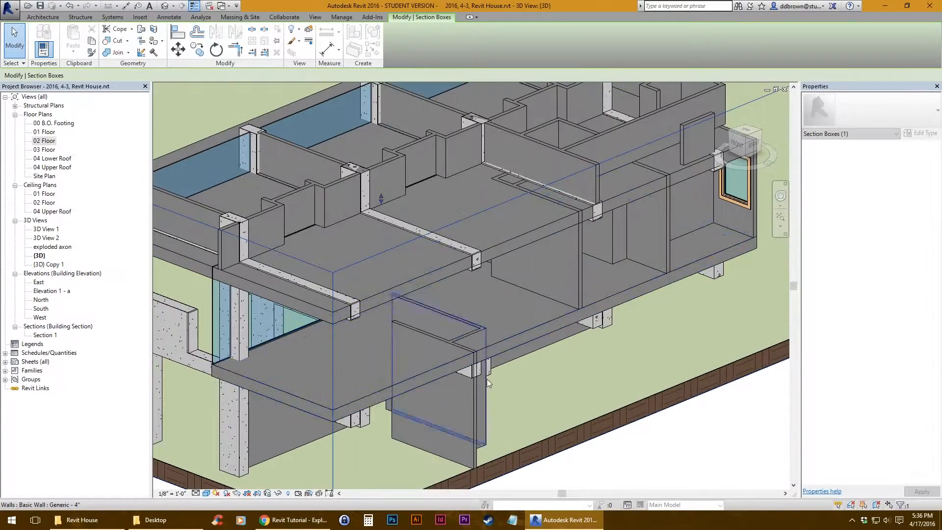
pyautogui.click(478, 390)
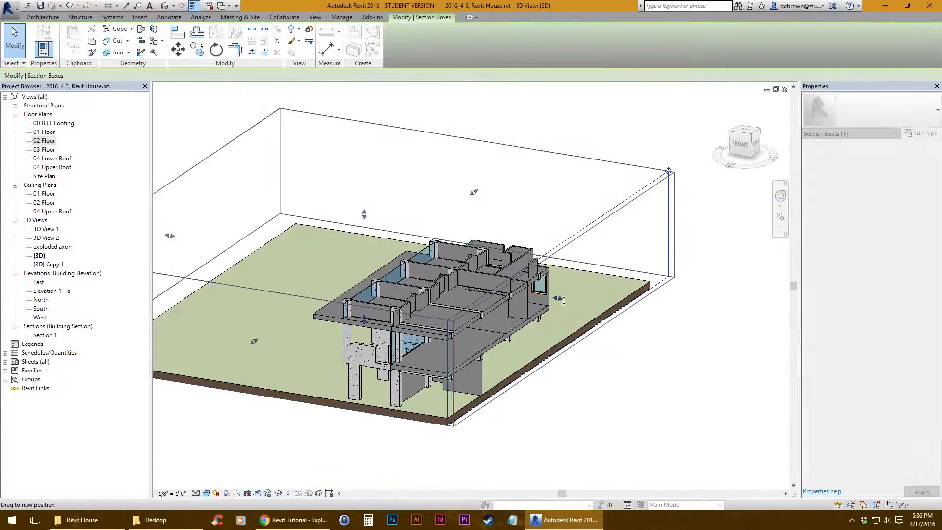
# Extend the section box's side, front and top faces to enclose the whole house again, and deselect the box
pyautogui.moveTo(561, 299); pyautogui.dragTo(685, 316)
pyautogui.scroll(-2, 618, 321)
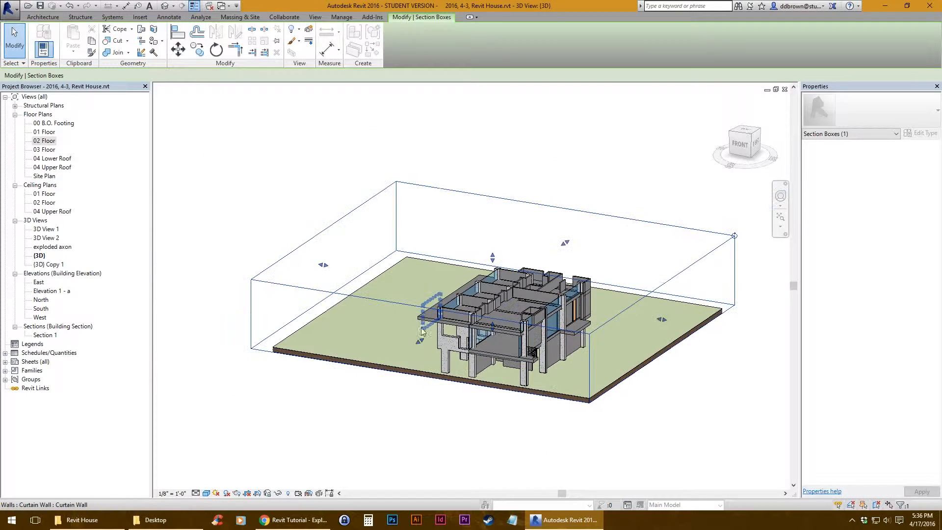
pyautogui.moveTo(420, 340); pyautogui.dragTo(345, 391)
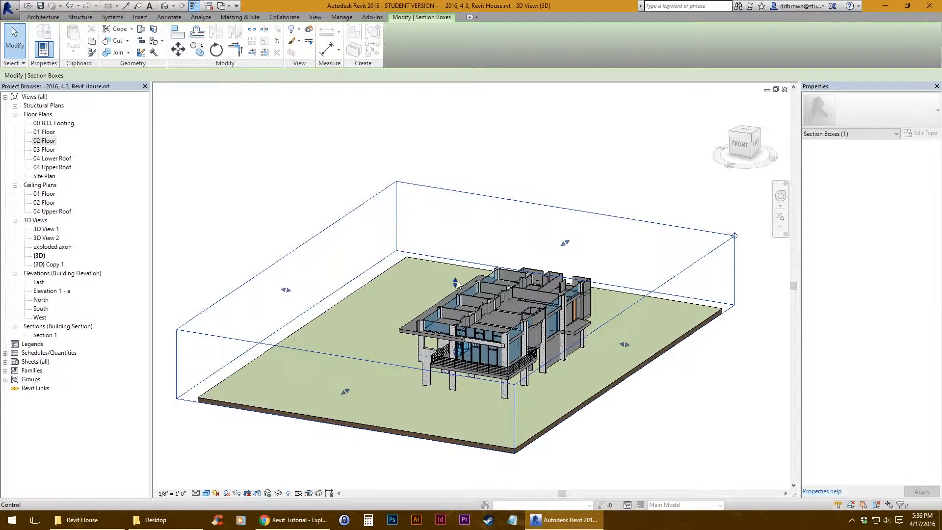
pyautogui.moveTo(455, 281); pyautogui.dragTo(455, 236)
pyautogui.click(532, 143)
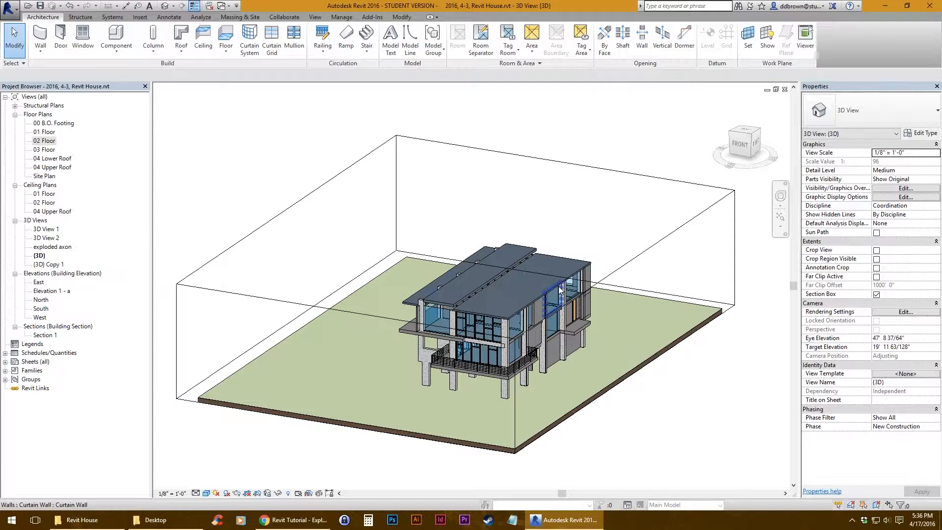
# Compare the 3D view without and with the section box by switching it off and back on
pyautogui.click(876, 294)
pyautogui.click(876, 294)
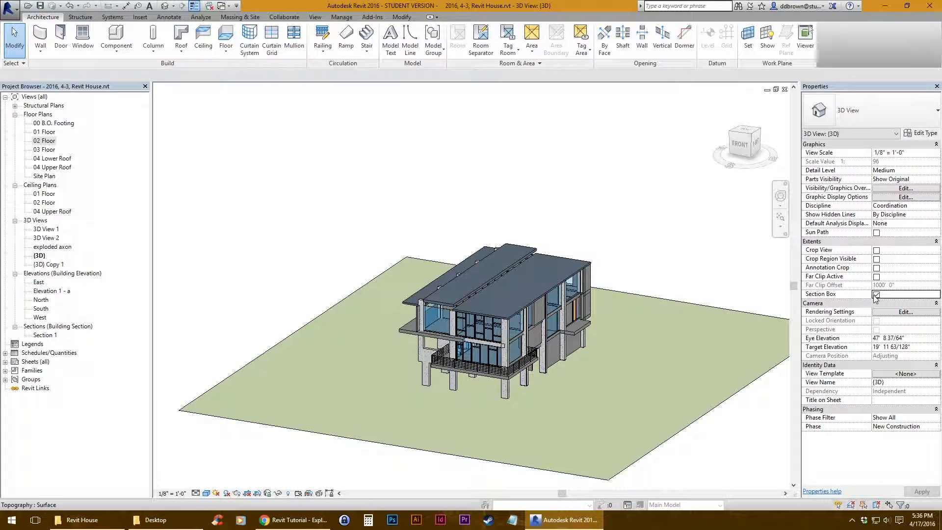
pyautogui.keyDown('shift'); pyautogui.moveTo(361, 318); pyautogui.dragTo(512, 304, button='middle'); pyautogui.keyUp('shift')
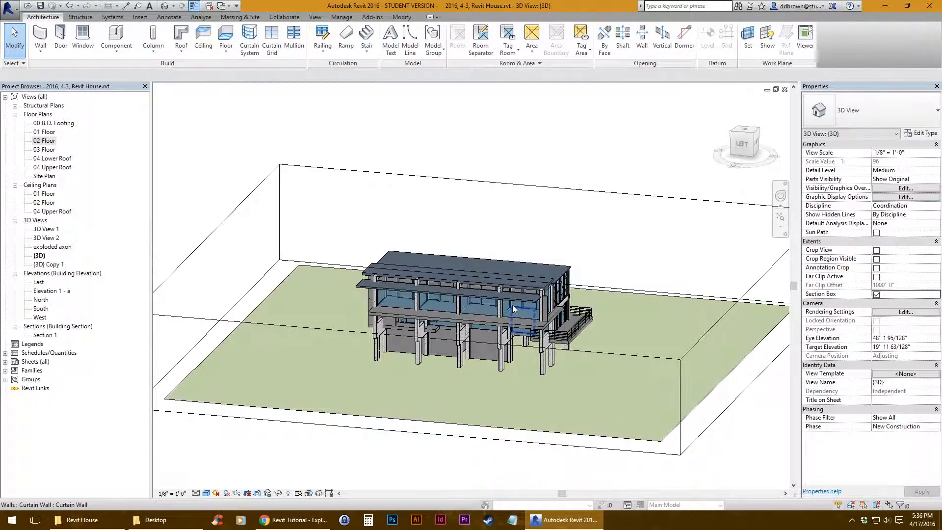